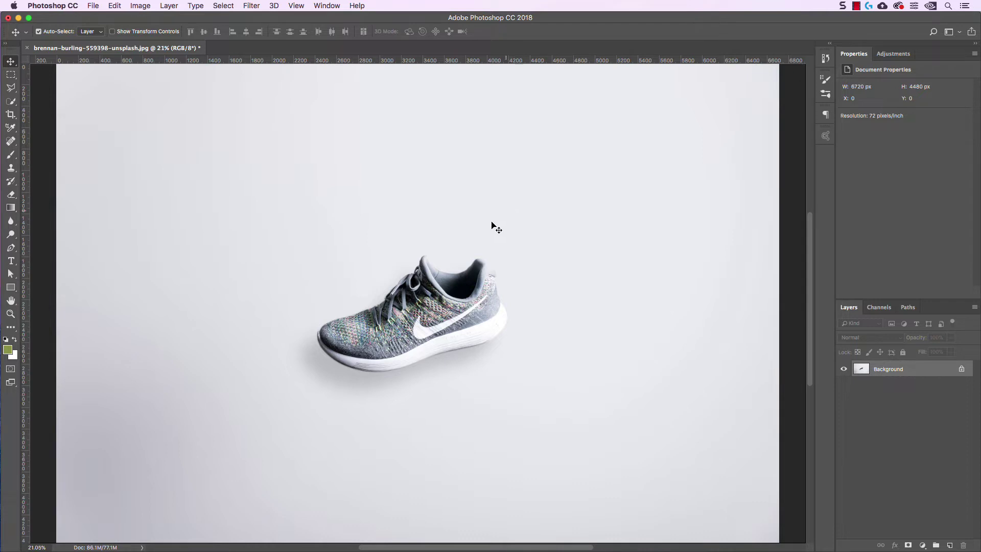
{"action": "double_click", "coordinate": [10, 315]}
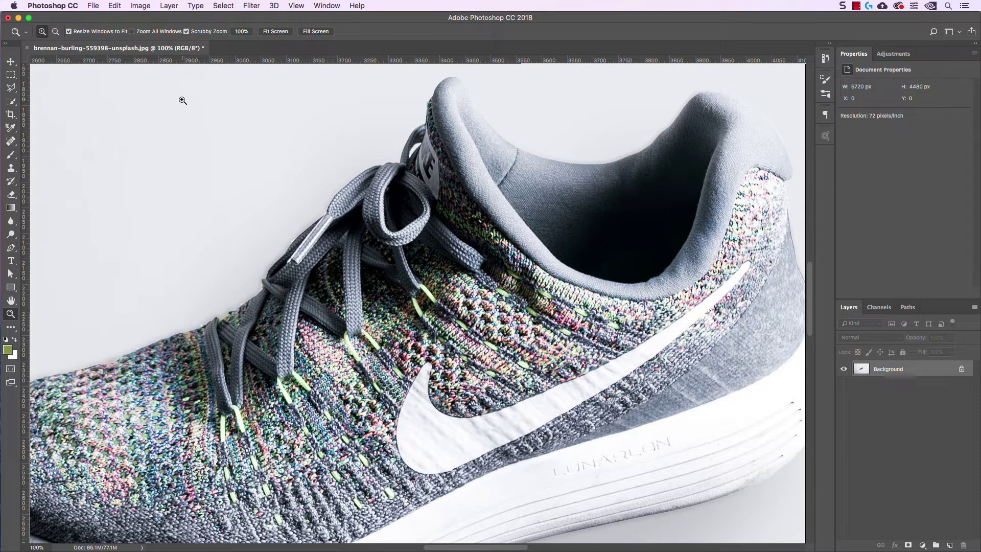
{"action": "key", "text": "super+0"}
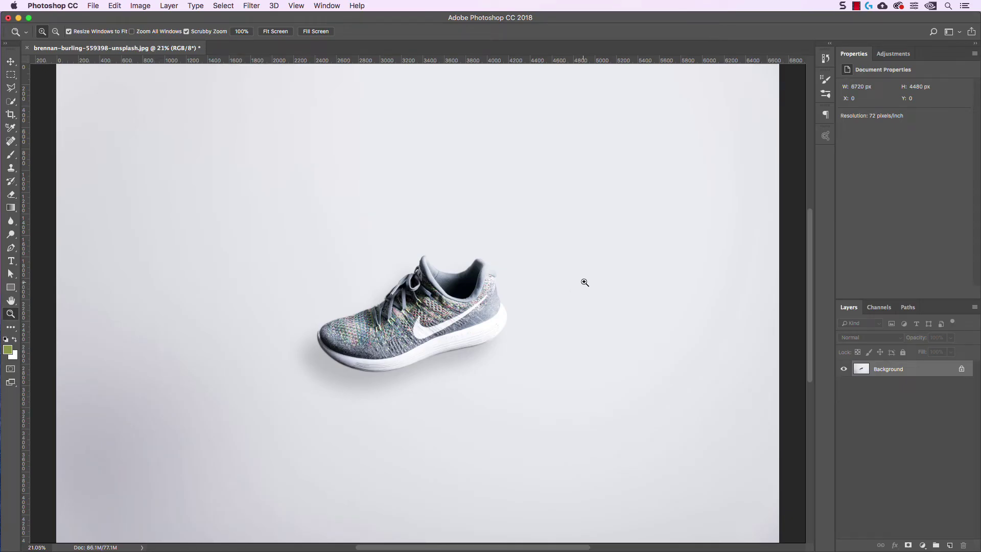
Start a Pen tool path at the tip of the shoe's toe and curve it along the front part of the sole's bottom edge.
{"action": "left_click", "coordinate": [10, 249]}
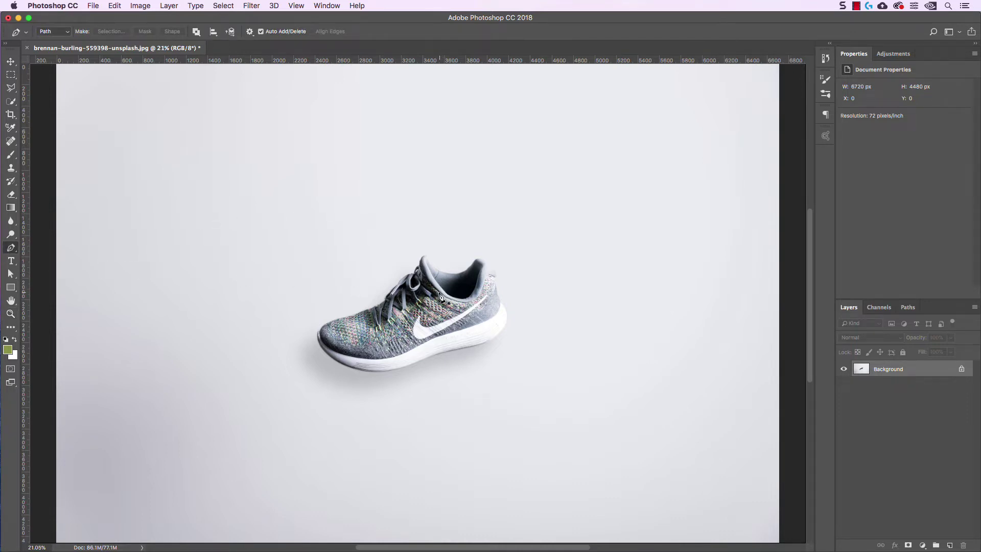
{"action": "scroll", "coordinate": [439, 294], "scroll_direction": "up", "scroll_amount": 5}
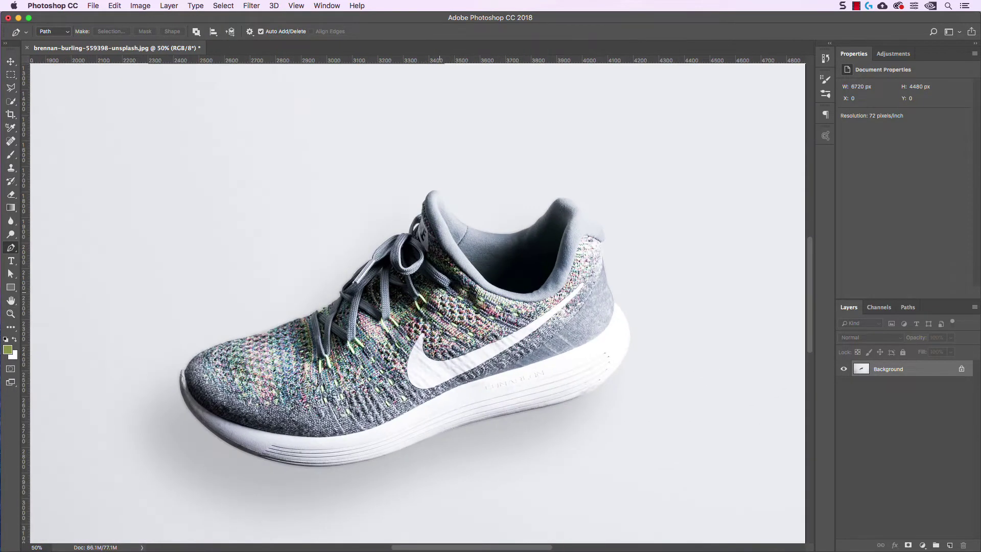
{"action": "scroll", "coordinate": [439, 293], "scroll_direction": "up", "scroll_amount": 2}
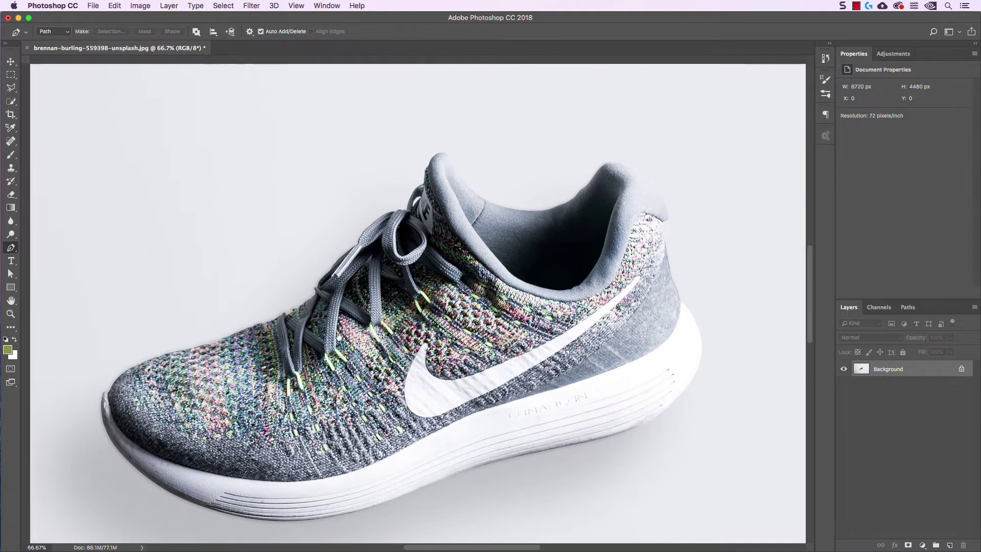
{"action": "scroll", "coordinate": [440, 294], "scroll_direction": "down", "scroll_amount": 2}
{"action": "scroll", "coordinate": [440, 294], "scroll_direction": "left", "scroll_amount": 2}
{"action": "key", "text": "super+equal"}
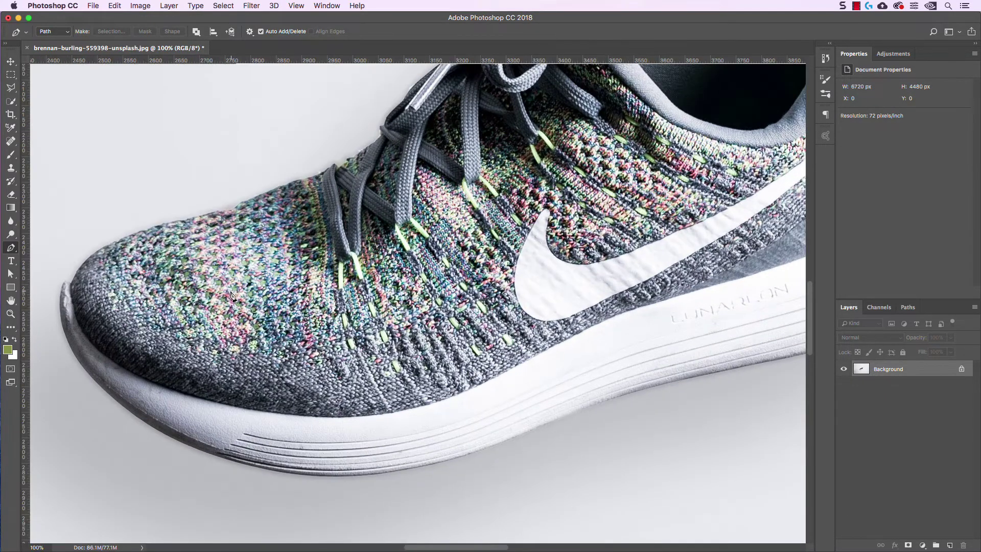
{"action": "scroll", "coordinate": [231, 291], "scroll_direction": "up", "scroll_amount": 1}
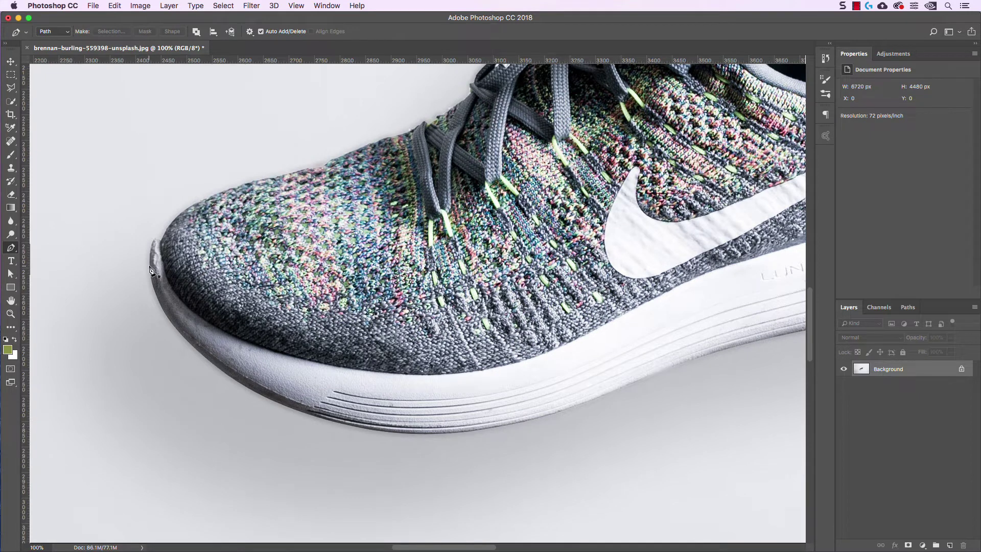
{"action": "left_click_drag", "start_coordinate": [150, 265], "coordinate": [151, 305]}
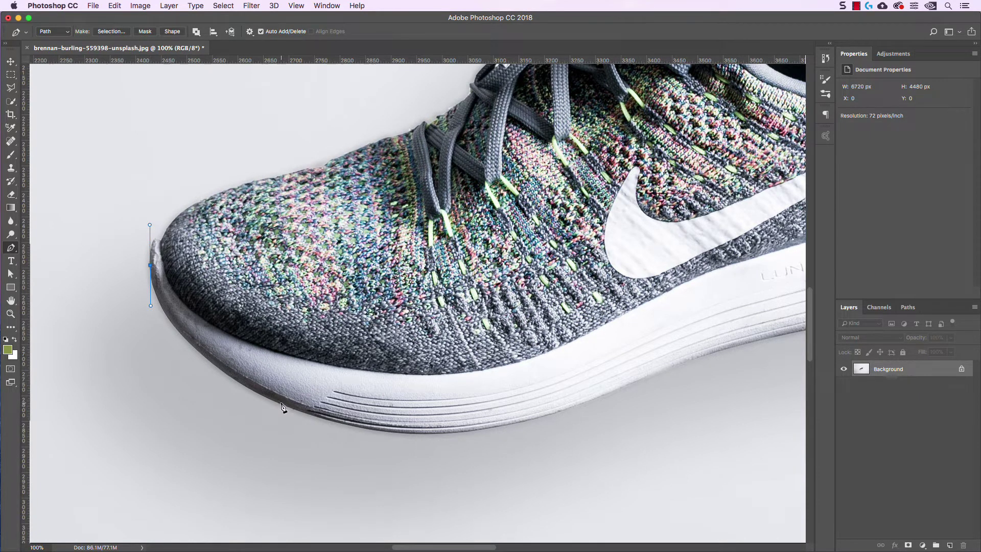
{"action": "left_click_drag", "start_coordinate": [275, 401], "coordinate": [357, 440]}
{"action": "left_click_drag", "start_coordinate": [517, 422], "coordinate": [601, 405]}
Extend the path along the sole's bottom edge with a curved anchor at the arch.
{"action": "scroll", "coordinate": [600, 405], "scroll_direction": "right", "scroll_amount": 10}
{"action": "scroll", "coordinate": [495, 440], "scroll_direction": "up", "scroll_amount": 2}
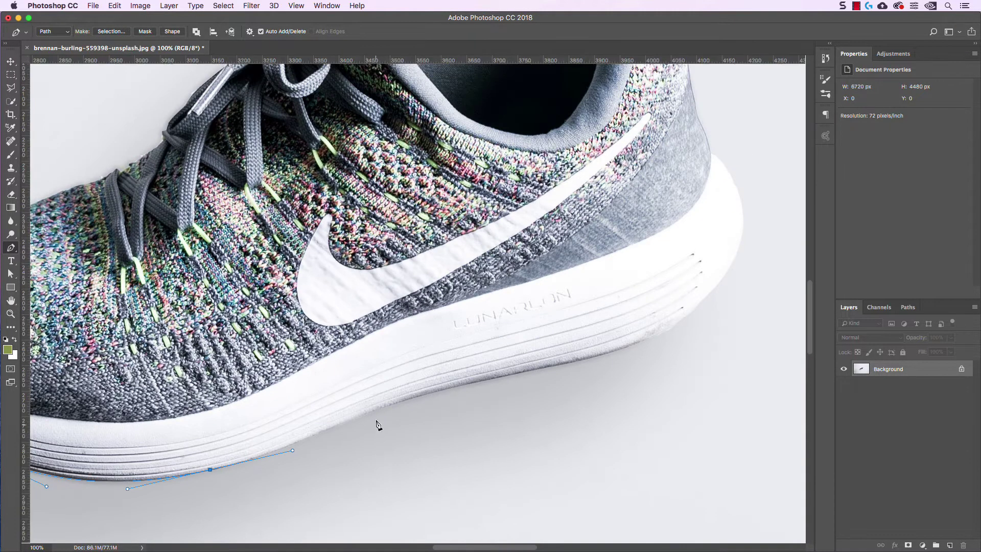
{"action": "left_click_drag", "start_coordinate": [389, 405], "coordinate": [431, 393]}
{"action": "scroll", "coordinate": [510, 395], "scroll_direction": "right", "scroll_amount": 5}
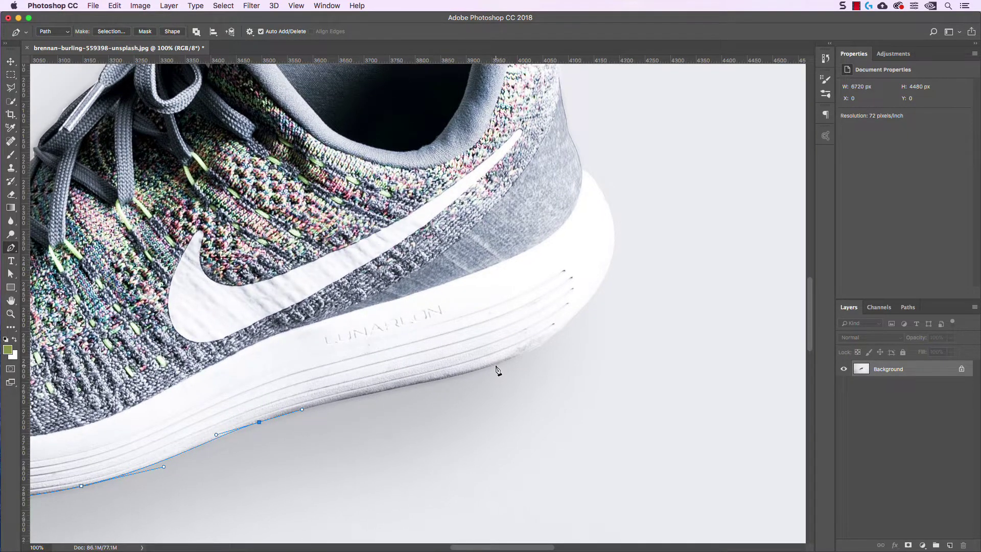
{"action": "left_click_drag", "start_coordinate": [495, 365], "coordinate": [556, 352]}
{"action": "key", "text": "super+alt+z"}
{"action": "key", "text": "super+alt+z"}
Continue the path under the rear of the sole and curve it around the lower heel.
{"action": "left_click_drag", "start_coordinate": [431, 381], "coordinate": [486, 372]}
{"action": "left_click_drag", "start_coordinate": [557, 361], "coordinate": [530, 375]}
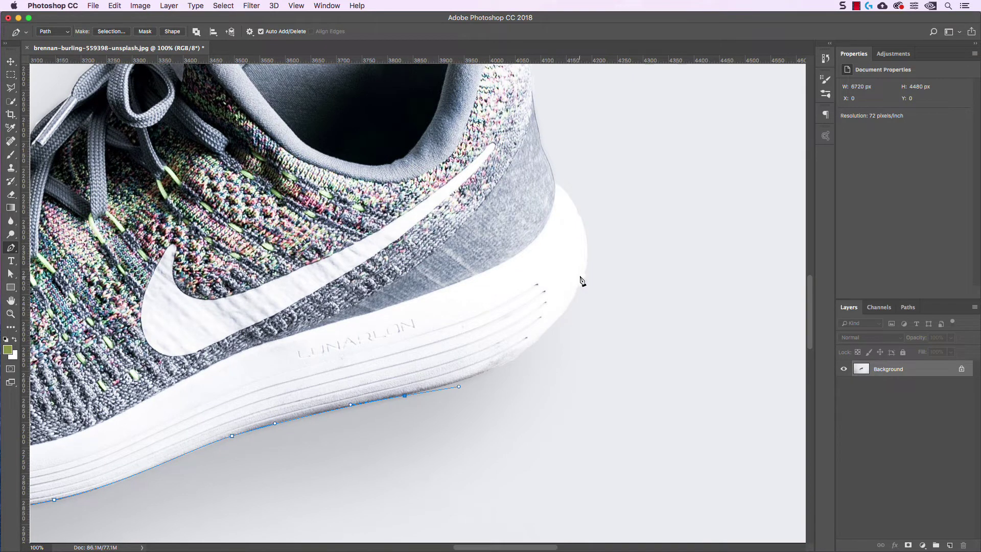
{"action": "left_click_drag", "start_coordinate": [584, 277], "coordinate": [614, 199]}
Add an anchor where the heel's white midsole meets the upper and adjust the heel curve to follow the edge.
{"action": "scroll", "coordinate": [514, 372], "scroll_direction": "up", "scroll_amount": 5}
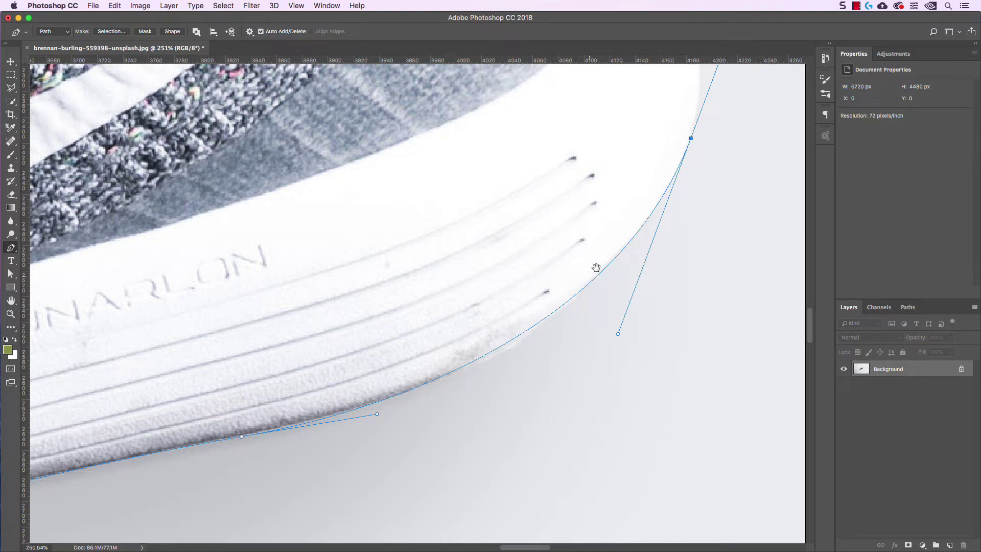
{"action": "left_click_drag", "start_coordinate": [592, 279], "coordinate": [474, 399]}
{"action": "scroll", "coordinate": [473, 405], "scroll_direction": "down", "scroll_amount": 5}
{"action": "scroll", "coordinate": [502, 301], "scroll_direction": "up", "scroll_amount": 2}
{"action": "key", "text": "super+r"}
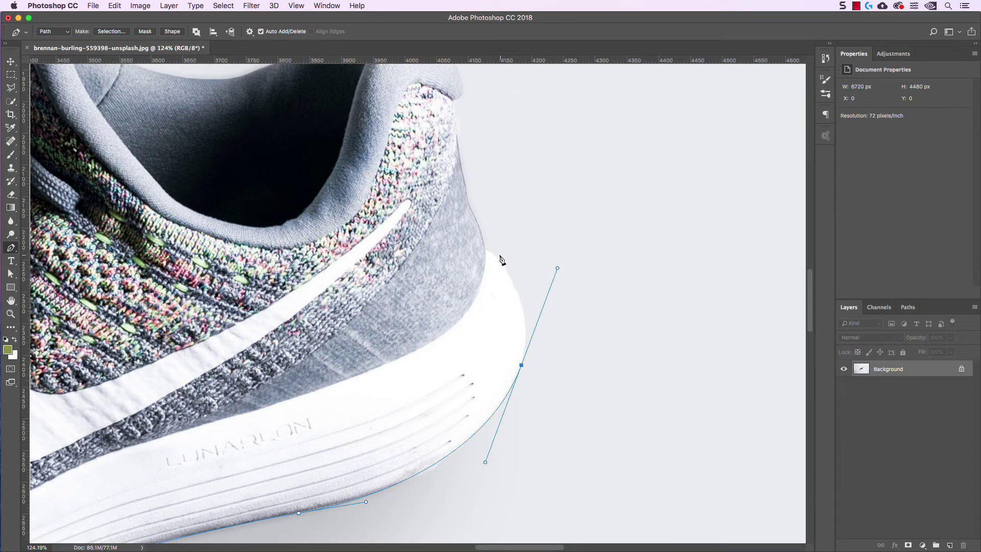
{"action": "left_click", "coordinate": [485, 250]}
{"action": "left_click_drag", "start_coordinate": [557, 268], "coordinate": [542, 293]}
Trace the path up the back of the heel fabric with short anchors to just below the padded collar.
{"action": "scroll", "coordinate": [488, 241], "scroll_direction": "up", "scroll_amount": 5}
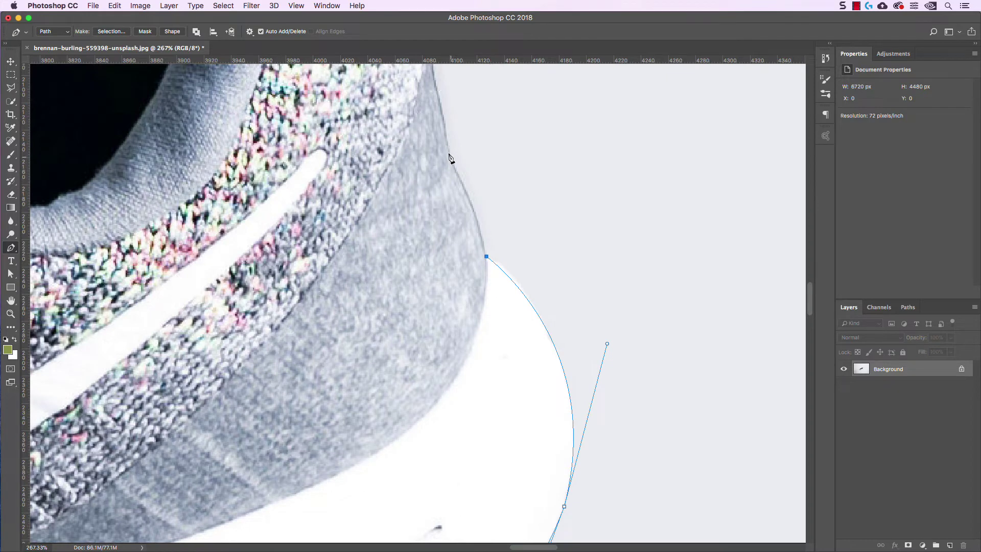
{"action": "left_click", "coordinate": [474, 209]}
{"action": "left_click_drag", "start_coordinate": [471, 204], "coordinate": [440, 193]}
{"action": "scroll", "coordinate": [467, 190], "scroll_direction": "up", "scroll_amount": 3}
{"action": "scroll", "coordinate": [450, 214], "scroll_direction": "up", "scroll_amount": 5}
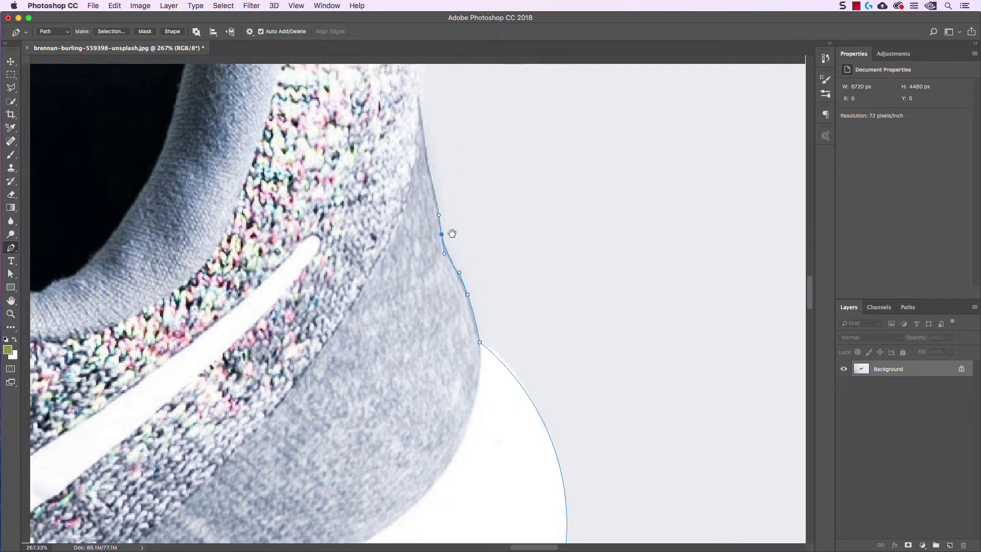
{"action": "scroll", "coordinate": [436, 263], "scroll_direction": "right", "scroll_amount": 1}
{"action": "left_click_drag", "start_coordinate": [430, 275], "coordinate": [430, 266]}
{"action": "left_click_drag", "start_coordinate": [418, 211], "coordinate": [399, 179]}
Trace the path around the padded heel collar with curved anchors up to its highest point.
{"action": "scroll", "coordinate": [416, 197], "scroll_direction": "up", "scroll_amount": 3}
{"action": "scroll", "coordinate": [416, 198], "scroll_direction": "right", "scroll_amount": 1}
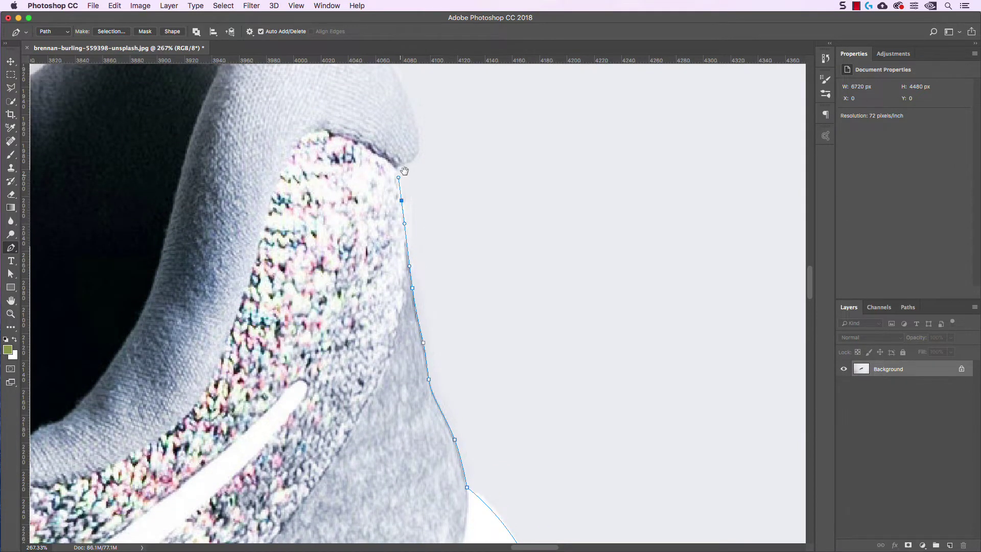
{"action": "scroll", "coordinate": [401, 173], "scroll_direction": "up", "scroll_amount": 2}
{"action": "scroll", "coordinate": [392, 223], "scroll_direction": "up", "scroll_amount": 1}
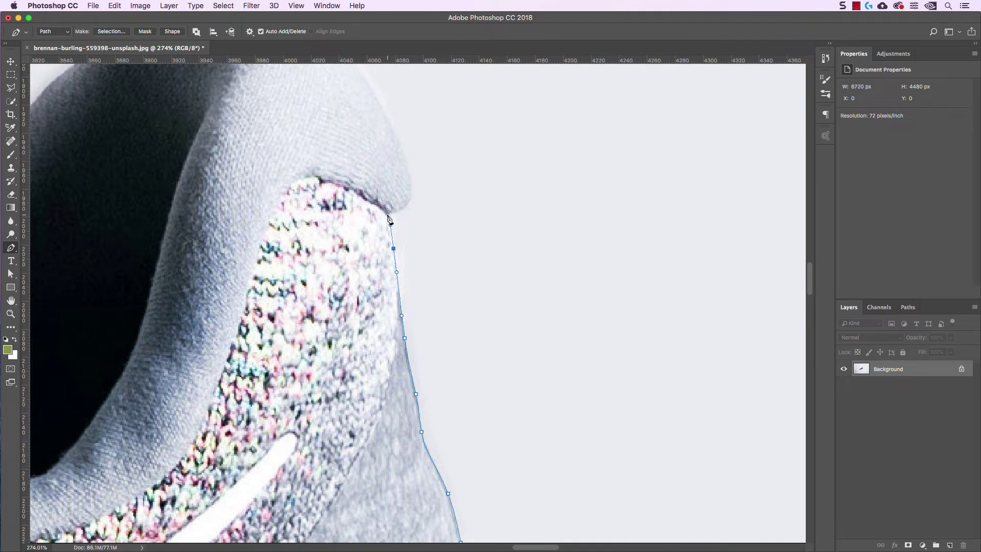
{"action": "left_click_drag", "start_coordinate": [409, 200], "coordinate": [417, 187]}
{"action": "left_click_drag", "start_coordinate": [432, 142], "coordinate": [400, 230]}
{"action": "left_click_drag", "start_coordinate": [331, 162], "coordinate": [452, 213]}
{"action": "key", "text": "super+r"}
{"action": "left_click_drag", "start_coordinate": [317, 172], "coordinate": [233, 174]}
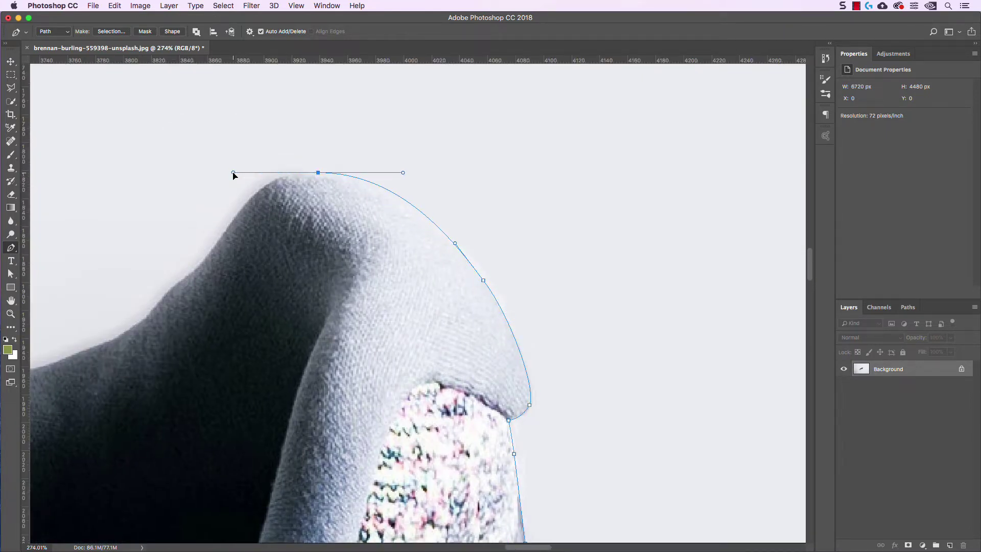
{"action": "key", "text": "super+z"}
{"action": "left_click_drag", "start_coordinate": [305, 172], "coordinate": [205, 178]}
{"action": "scroll", "coordinate": [205, 178], "scroll_direction": "left", "scroll_amount": 5}
{"action": "left_click", "coordinate": [444, 245]}
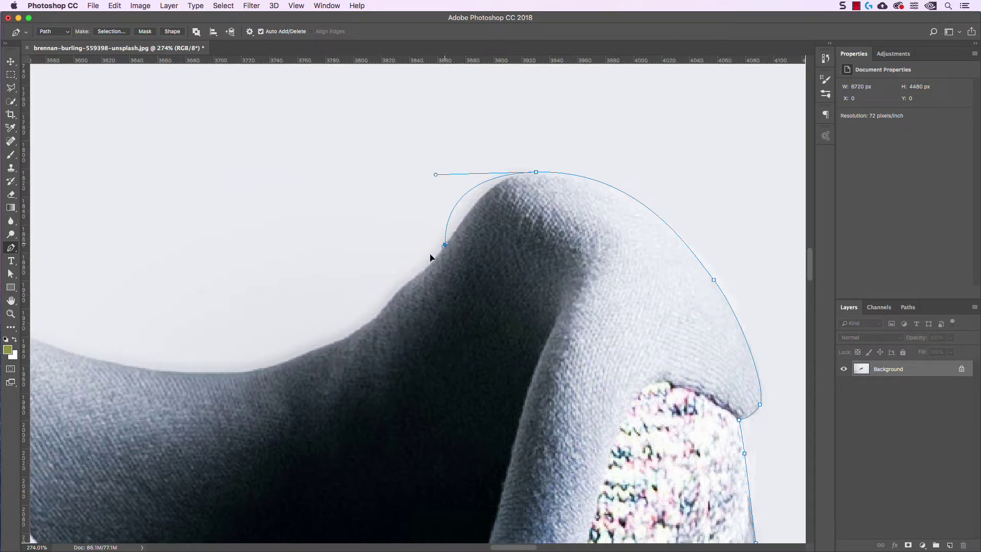
{"action": "key", "text": "ctrl+z"}
{"action": "left_click_drag", "start_coordinate": [425, 270], "coordinate": [418, 275]}
{"action": "key", "text": "ctrl+z"}
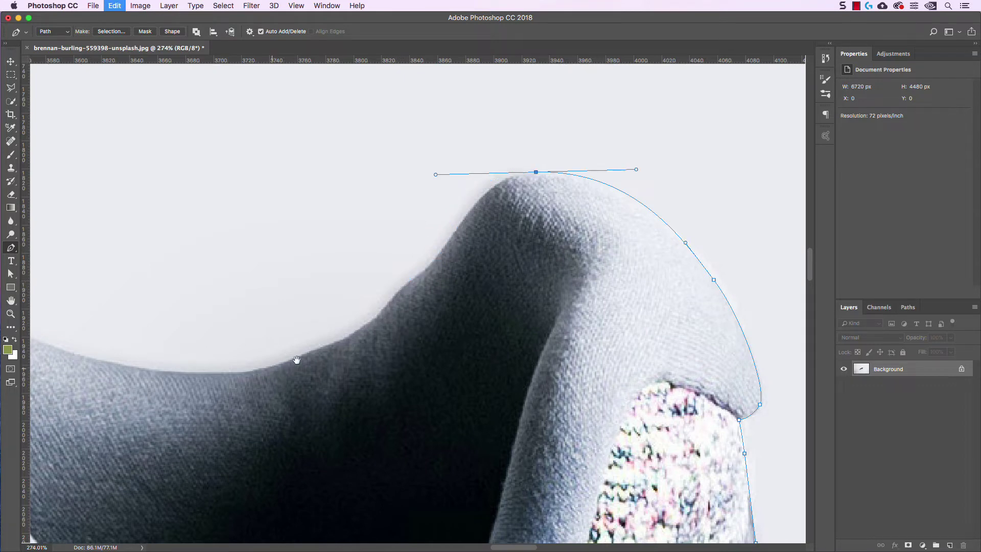
Curve the path down from the heel collar to a smooth anchor at the lowest point of the shoe opening's rim.
{"action": "left_click_drag", "start_coordinate": [280, 366], "coordinate": [398, 326]}
{"action": "left_click_drag", "start_coordinate": [316, 333], "coordinate": [71, 327]}
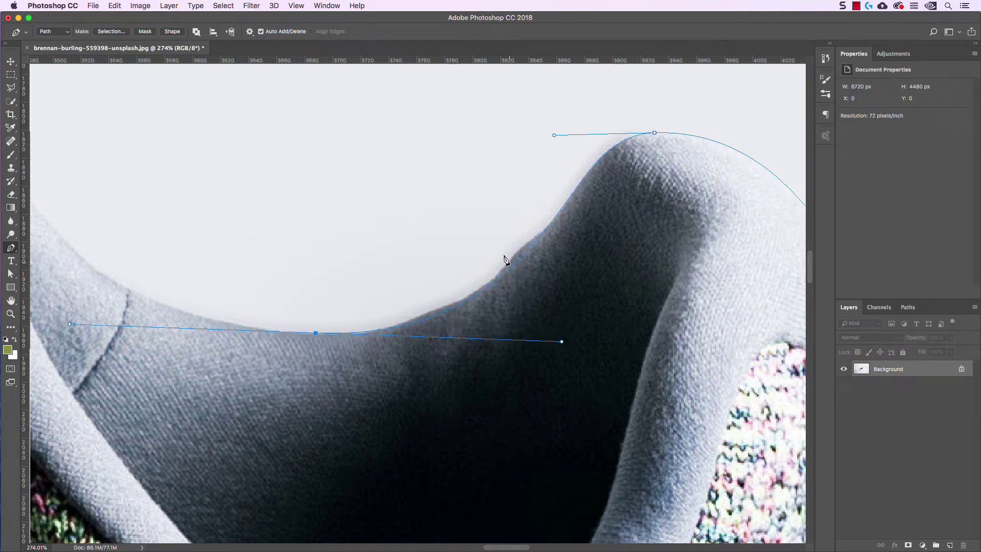
{"action": "scroll", "coordinate": [383, 274], "scroll_direction": "left", "scroll_amount": 5}
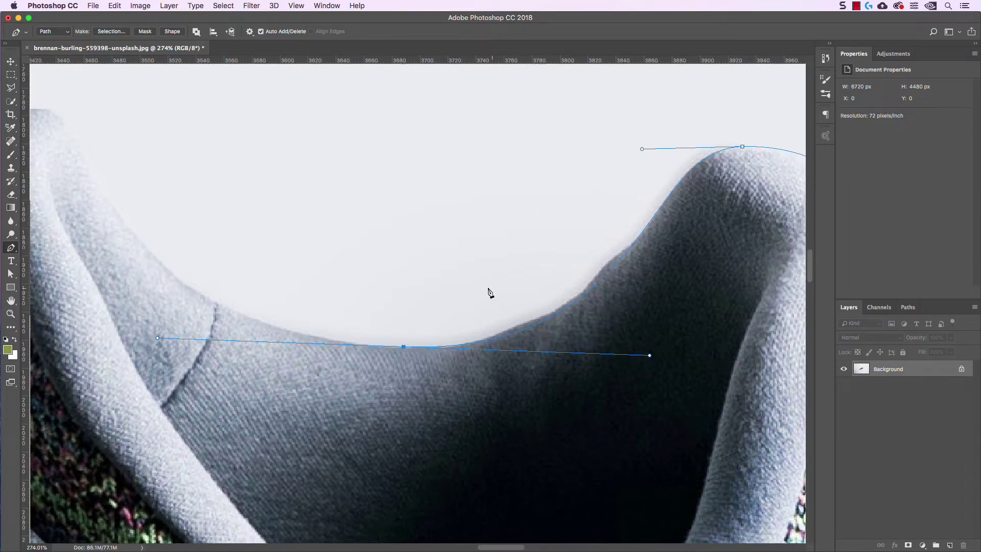
{"action": "scroll", "coordinate": [489, 289], "scroll_direction": "down", "scroll_amount": 2}
{"action": "left_click_drag", "start_coordinate": [108, 139], "coordinate": [66, 137]}
{"action": "key", "text": "super+z"}
{"action": "key", "text": "super+z"}
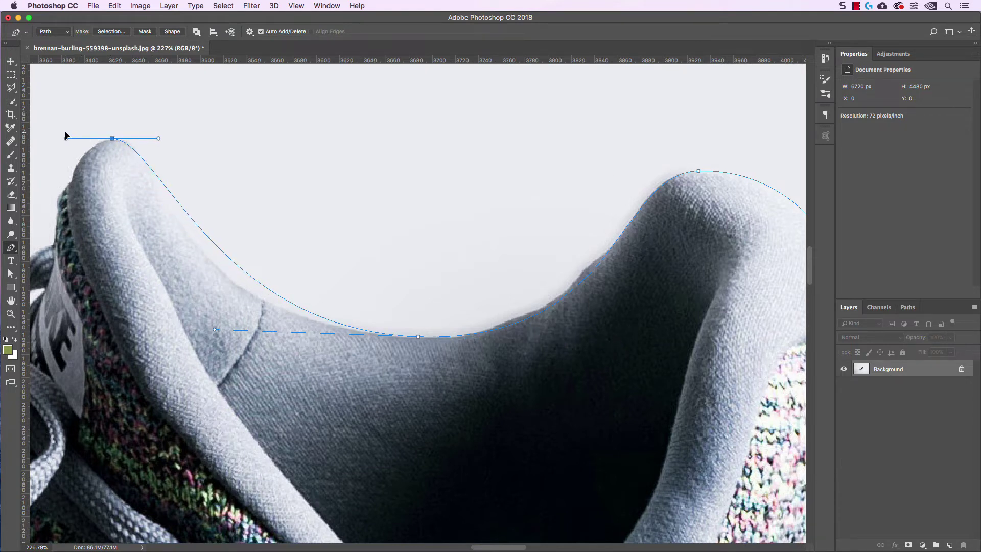
{"action": "left_click_drag", "start_coordinate": [158, 139], "coordinate": [140, 160]}
{"action": "key", "text": "super+alt+z"}
{"action": "key", "text": "super+alt+z"}
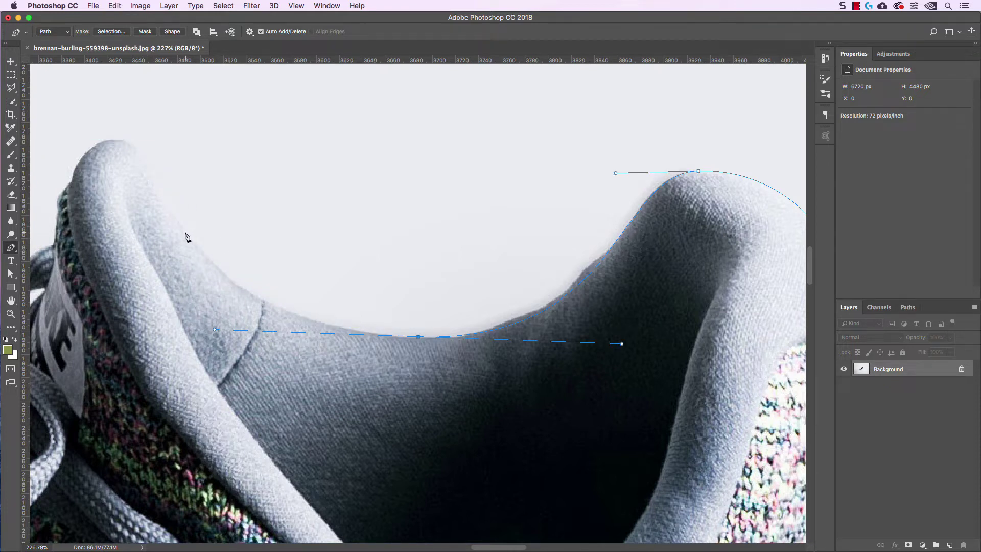
Add a curved anchor on the slope rising toward the tongue and another at the top of the tongue.
{"action": "left_click", "coordinate": [181, 226]}
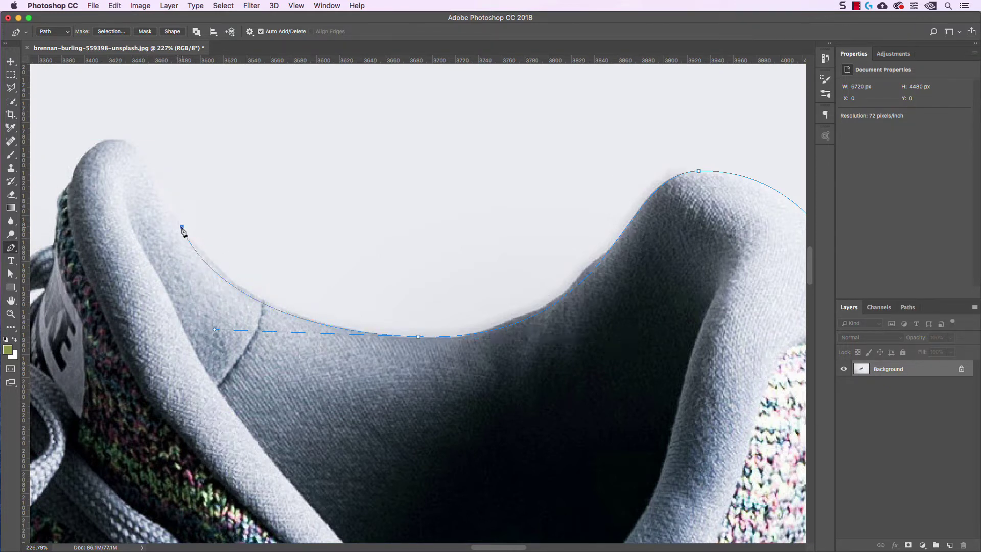
{"action": "left_click_drag", "start_coordinate": [182, 227], "coordinate": [167, 207]}
{"action": "left_click_drag", "start_coordinate": [115, 138], "coordinate": [85, 139]}
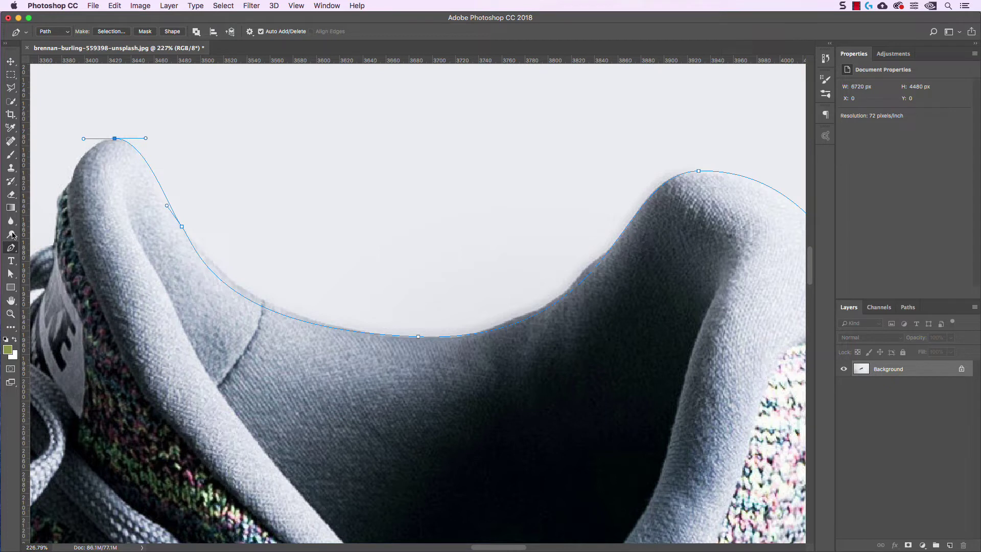
Adjust the direction handles of the anchor at the opening's lowest point so the curve fits the rim.
{"action": "left_click", "coordinate": [11, 274]}
{"action": "left_click", "coordinate": [418, 337]}
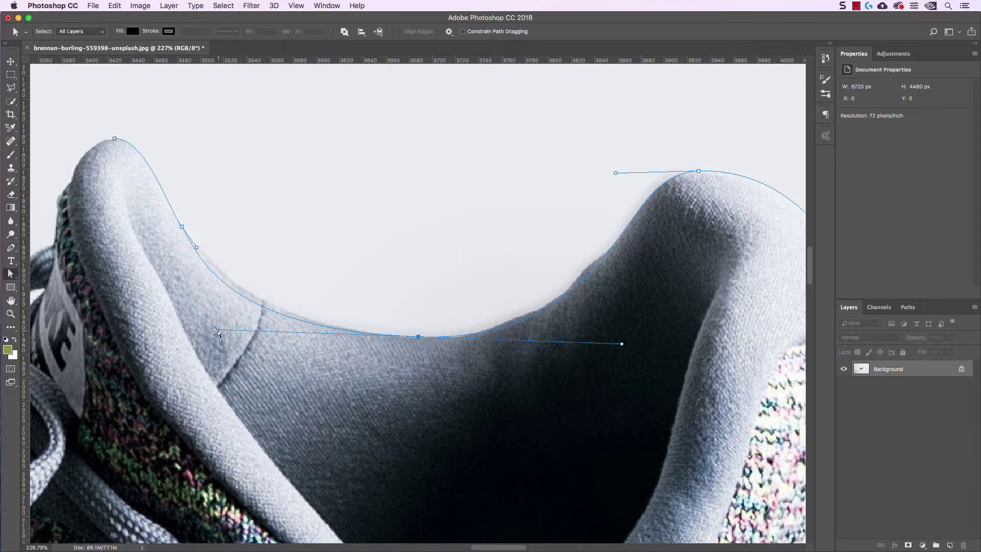
{"action": "left_click_drag", "start_coordinate": [215, 332], "coordinate": [243, 331]}
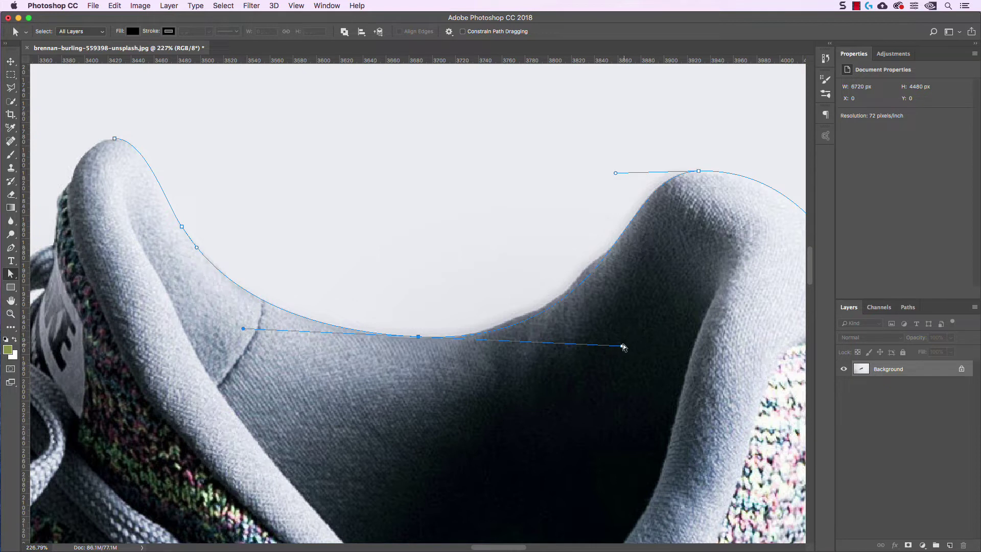
{"action": "mouse_move", "coordinate": [620, 348]}
{"action": "left_mouse_down"}
{"action": "mouse_move", "coordinate": [605, 348]}
{"action": "mouse_move", "coordinate": [617, 347]}
{"action": "left_mouse_up"}
Resume the path from the anchor at the tongue's top and trace the tongue's front edge down to the lace loop.
{"action": "scroll", "coordinate": [170, 172], "scroll_direction": "left", "scroll_amount": 5}
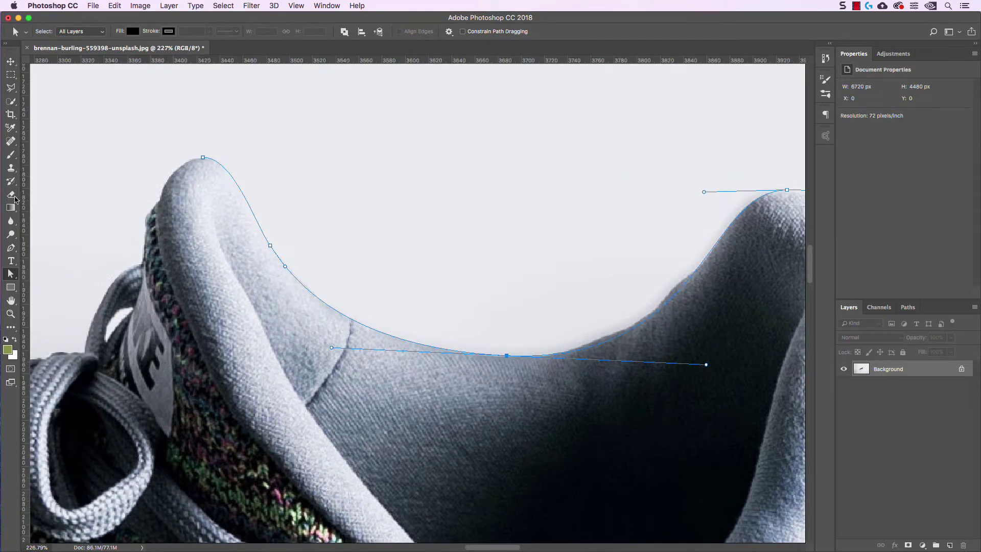
{"action": "key", "text": "p"}
{"action": "left_click", "coordinate": [202, 158]}
{"action": "left_click_drag", "start_coordinate": [203, 158], "coordinate": [171, 158]}
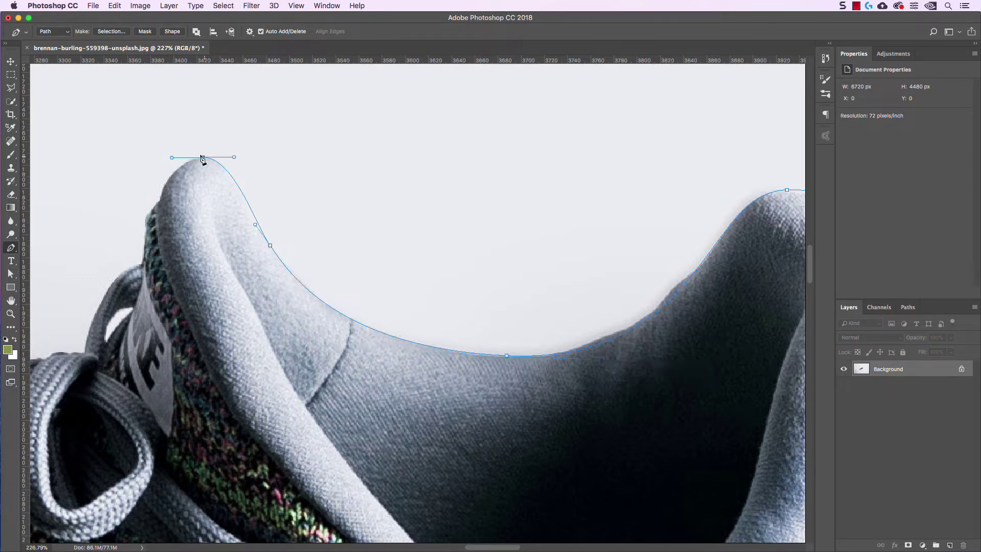
{"action": "scroll", "coordinate": [239, 190], "scroll_direction": "left", "scroll_amount": 5}
{"action": "left_click", "coordinate": [239, 187]}
{"action": "scroll", "coordinate": [230, 209], "scroll_direction": "up", "scroll_amount": 4}
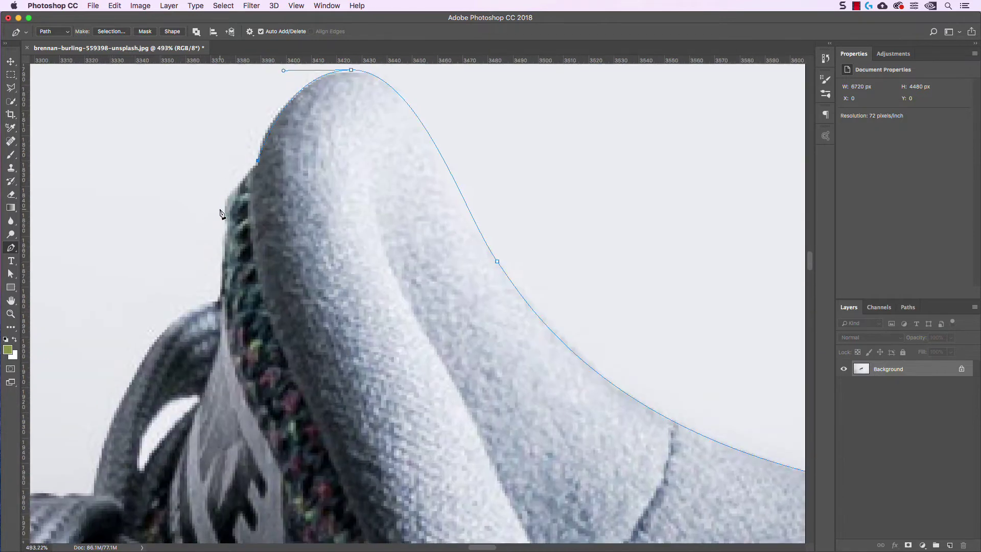
{"action": "left_click", "coordinate": [227, 199]}
{"action": "left_click", "coordinate": [220, 296]}
Trace the outer edge of the uppermost lace loop down to where it meets the bow.
{"action": "left_click_drag", "start_coordinate": [230, 318], "coordinate": [417, 178]}
{"action": "scroll", "coordinate": [417, 179], "scroll_direction": "down", "scroll_amount": 8}
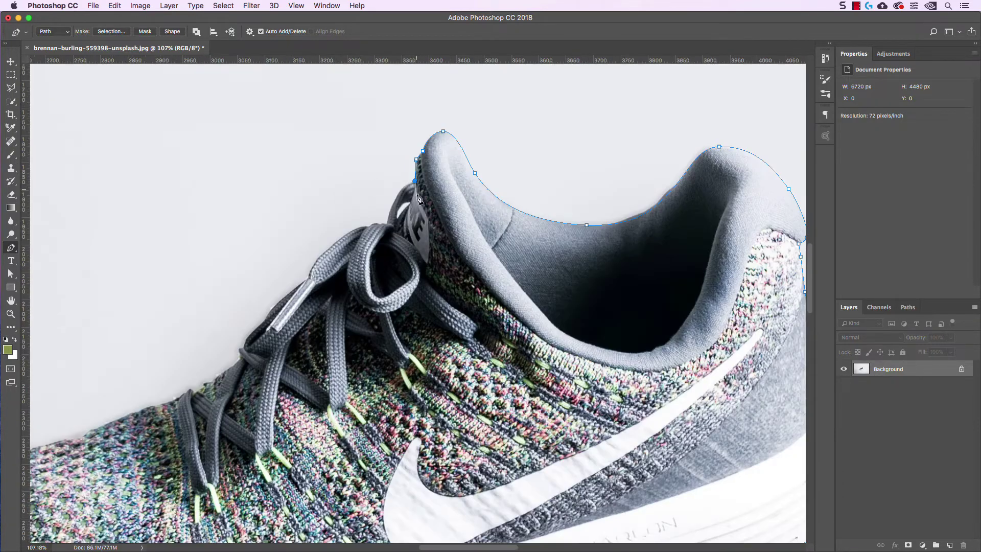
{"action": "scroll", "coordinate": [409, 188], "scroll_direction": "up", "scroll_amount": 8}
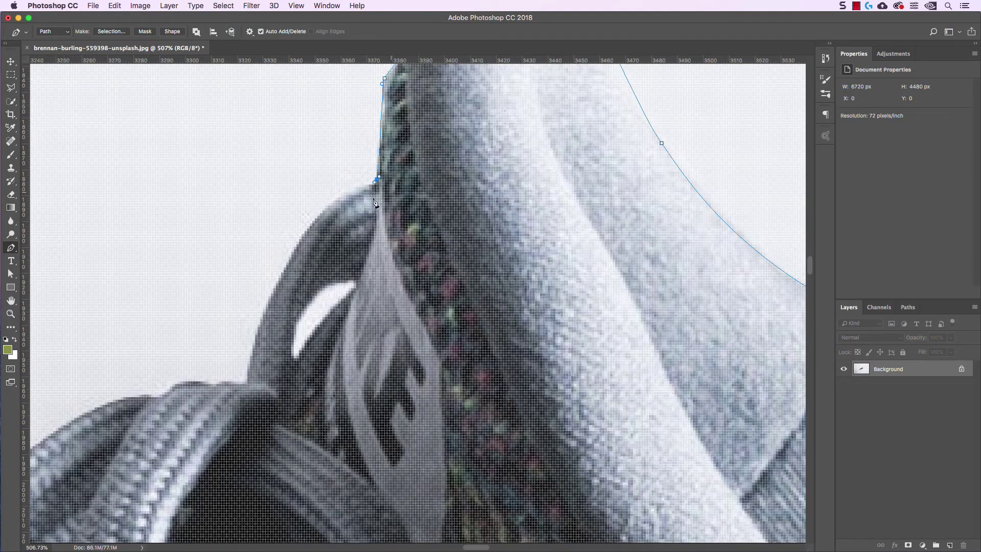
{"action": "left_click_drag", "start_coordinate": [333, 203], "coordinate": [322, 210]}
{"action": "left_click_drag", "start_coordinate": [263, 314], "coordinate": [253, 327]}
{"action": "left_click_drag", "start_coordinate": [250, 369], "coordinate": [460, 282]}
Continue the path over the top of the lace bow and down the outer edge of its lace with short segments.
{"action": "left_click", "coordinate": [354, 292]}
{"action": "left_click_drag", "start_coordinate": [347, 296], "coordinate": [355, 297]}
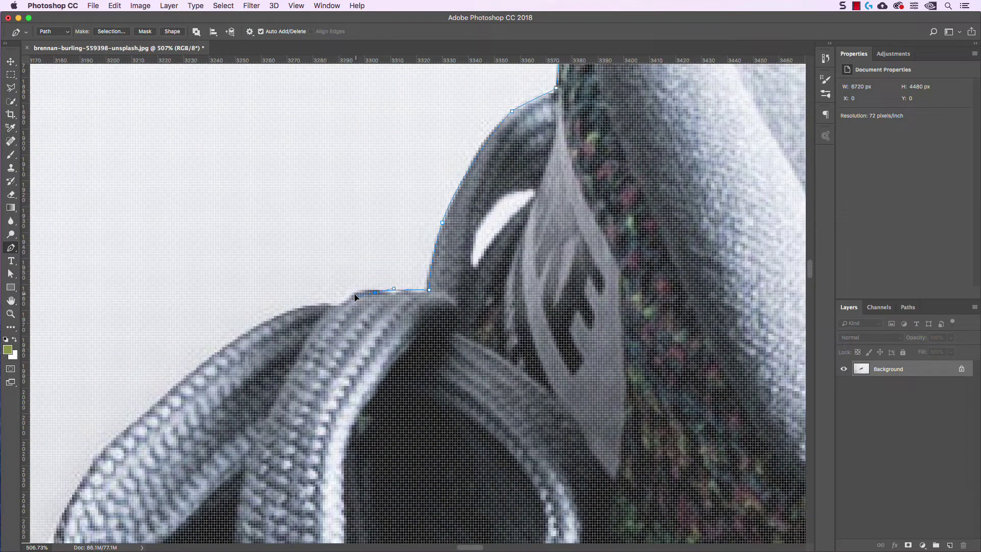
{"action": "left_click_drag", "start_coordinate": [284, 313], "coordinate": [268, 321]}
{"action": "scroll", "coordinate": [328, 267], "scroll_direction": "down", "scroll_amount": 3}
{"action": "scroll", "coordinate": [329, 268], "scroll_direction": "left", "scroll_amount": 3}
{"action": "left_click", "coordinate": [316, 274]}
{"action": "left_click", "coordinate": [274, 302]}
{"action": "left_click", "coordinate": [251, 326]}
{"action": "left_click", "coordinate": [207, 362]}
{"action": "left_click", "coordinate": [171, 391]}
Undo the last short path segments placed along the outer edge of the bow's lace.
{"action": "key", "text": "super+alt+z"}
{"action": "key", "text": "super+alt+z"}
{"action": "key", "text": "super+alt+z"}
{"action": "key", "text": "super+alt+z"}
{"action": "key", "text": "super+alt+z"}
{"action": "key", "text": "super+alt+z"}
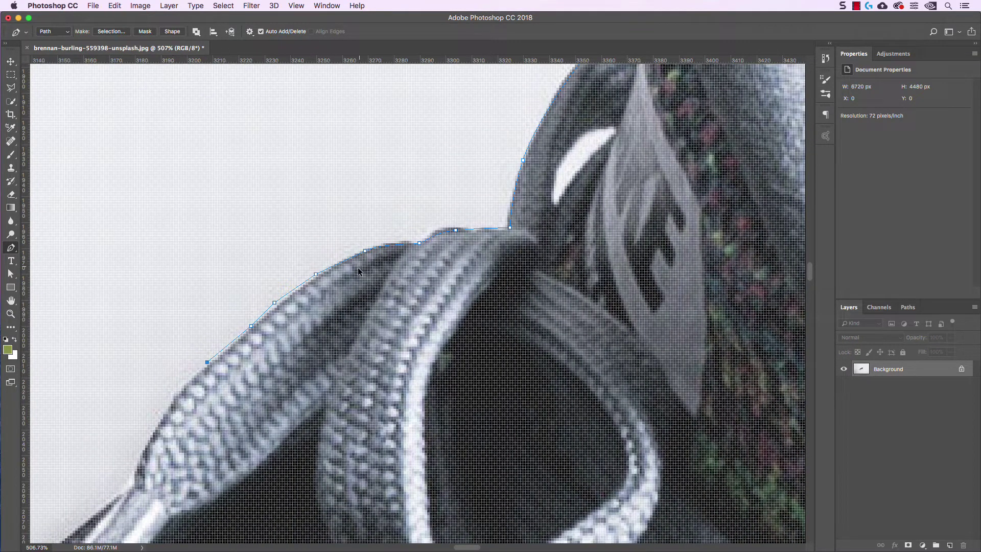
Retrace the outer edge of the bow's lace with fewer, longer curved segments down to the top of the lace's plastic tip.
{"action": "left_click", "coordinate": [305, 286]}
{"action": "left_click", "coordinate": [293, 294]}
{"action": "left_click", "coordinate": [277, 307]}
{"action": "scroll", "coordinate": [291, 301], "scroll_direction": "left", "scroll_amount": 3}
{"action": "scroll", "coordinate": [291, 302], "scroll_direction": "down", "scroll_amount": 2}
{"action": "left_click", "coordinate": [284, 310]}
{"action": "left_click", "coordinate": [260, 332]}
{"action": "key", "text": "super+alt+z"}
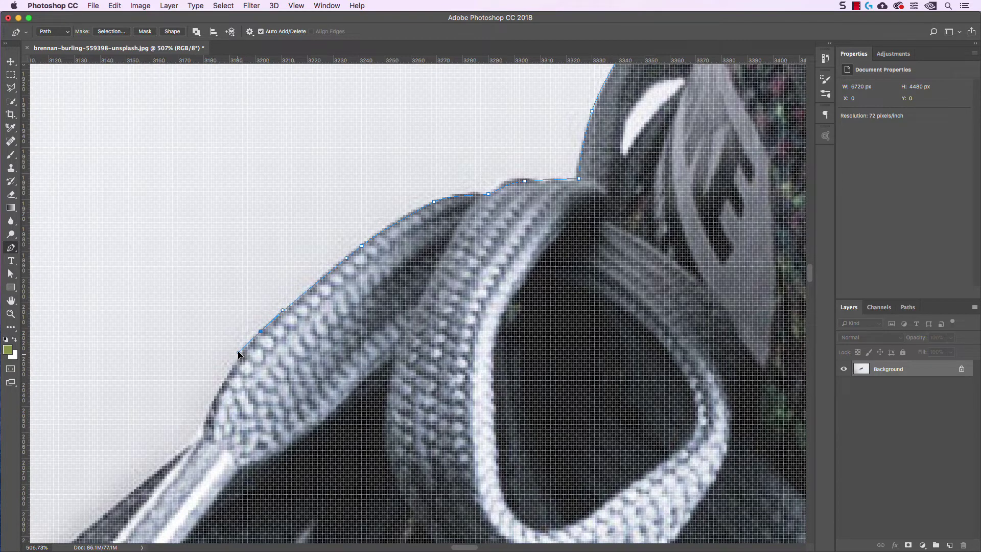
{"action": "left_click_drag", "start_coordinate": [235, 368], "coordinate": [315, 277]}
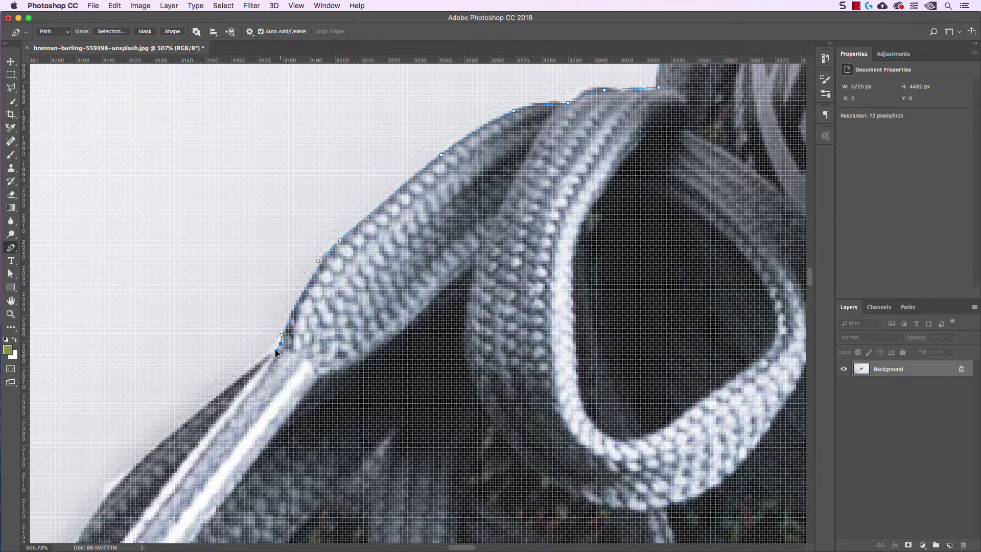
Continue the path along the upper edge of the dark lace behind the plastic tip, down to its small white bump.
{"action": "scroll", "coordinate": [275, 353], "scroll_direction": "left", "scroll_amount": 5}
{"action": "scroll", "coordinate": [275, 353], "scroll_direction": "down", "scroll_amount": 4}
{"action": "left_click", "coordinate": [357, 295]}
{"action": "left_click", "coordinate": [342, 309]}
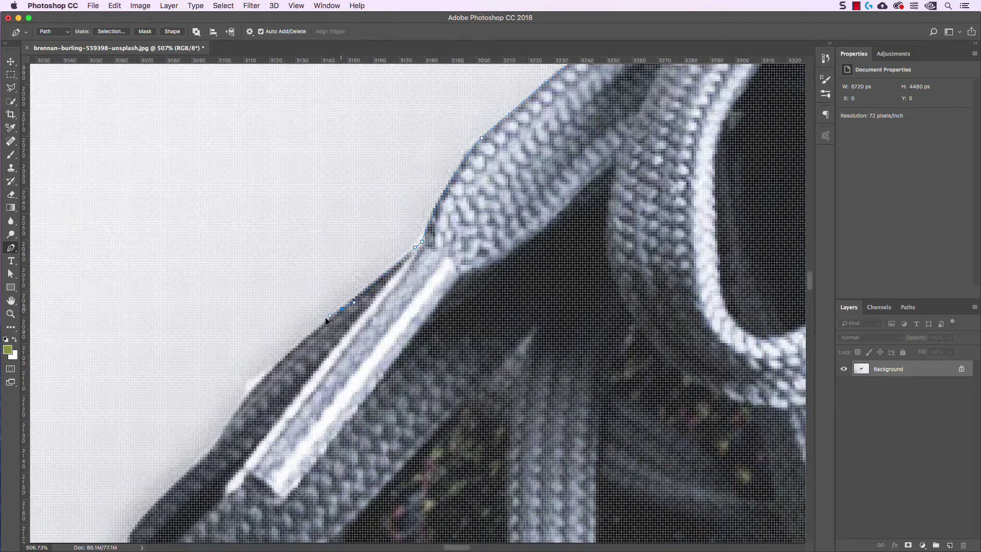
{"action": "left_click", "coordinate": [321, 326]}
{"action": "scroll", "coordinate": [422, 267], "scroll_direction": "left", "scroll_amount": 5}
{"action": "scroll", "coordinate": [422, 266], "scroll_direction": "down", "scroll_amount": 4}
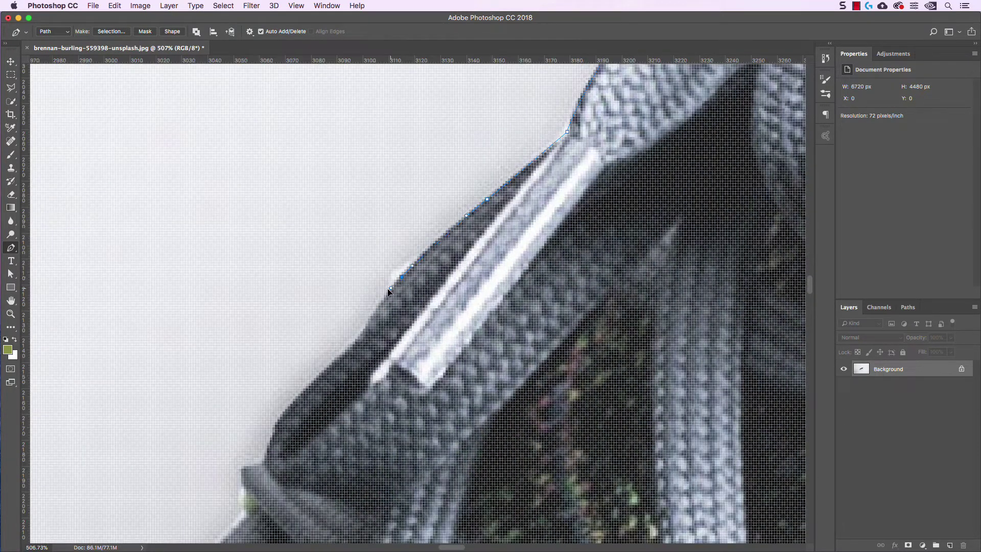
Trace the lower half of the dark lace's outer edge down to the corner of the lace crossing beneath it.
{"action": "left_click_drag", "start_coordinate": [395, 307], "coordinate": [455, 231]}
{"action": "left_click", "coordinate": [422, 255]}
{"action": "left_click", "coordinate": [414, 262]}
{"action": "left_click", "coordinate": [420, 261]}
{"action": "left_click", "coordinate": [413, 267]}
{"action": "left_click_drag", "start_coordinate": [382, 296], "coordinate": [428, 248]}
{"action": "left_click", "coordinate": [394, 286]}
{"action": "left_click", "coordinate": [377, 310]}
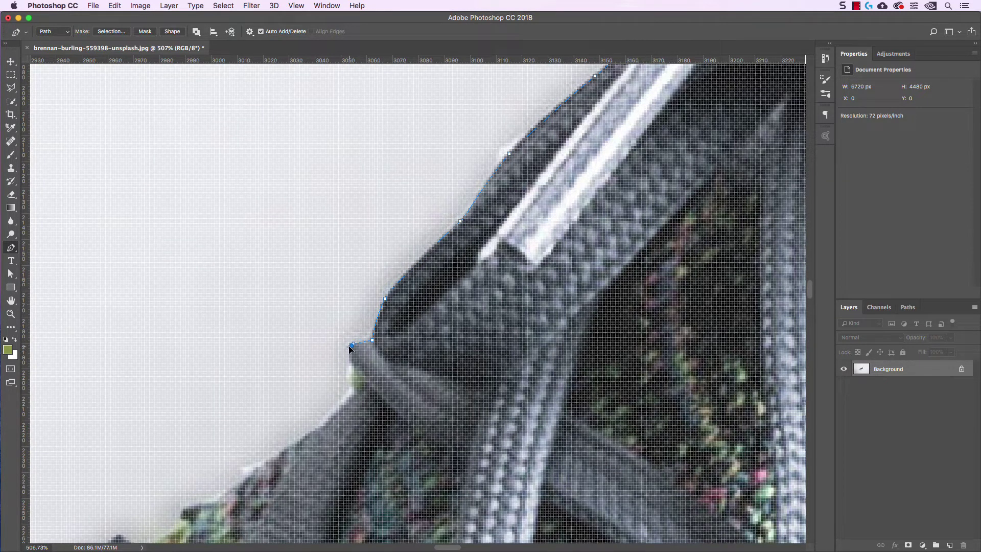
Trace around the crossing lace's end and down the edge of the grey fabric to the notch in the green knit.
{"action": "left_click", "coordinate": [355, 390]}
{"action": "scroll", "coordinate": [358, 388], "scroll_direction": "up", "scroll_amount": 4}
{"action": "key", "text": "super+z"}
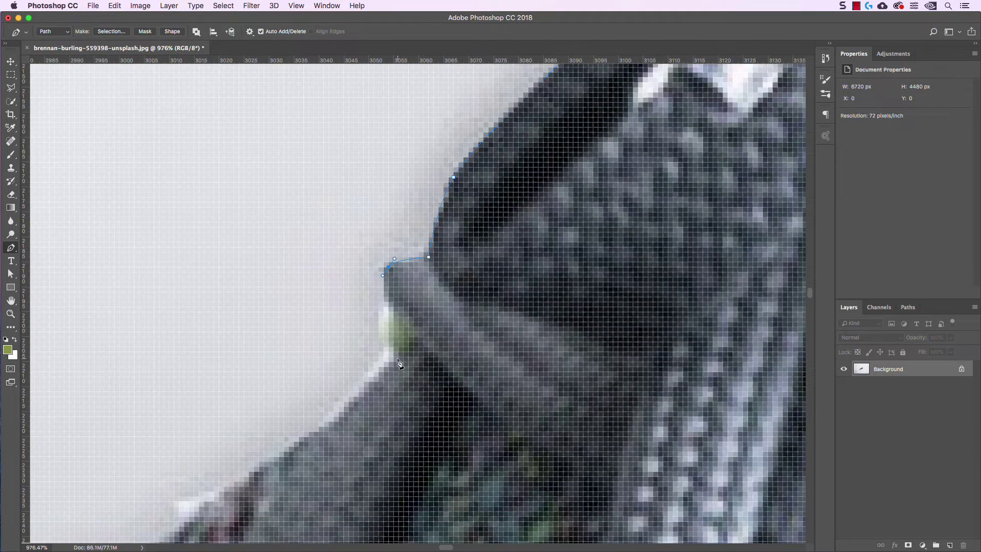
{"action": "left_click_drag", "start_coordinate": [385, 353], "coordinate": [380, 360]}
{"action": "scroll", "coordinate": [387, 353], "scroll_direction": "down", "scroll_amount": 5}
{"action": "left_click_drag", "start_coordinate": [377, 307], "coordinate": [301, 333]}
{"action": "scroll", "coordinate": [350, 322], "scroll_direction": "down", "scroll_amount": 5}
{"action": "scroll", "coordinate": [350, 322], "scroll_direction": "left", "scroll_amount": 5}
{"action": "left_click_drag", "start_coordinate": [240, 350], "coordinate": [229, 354]}
{"action": "left_click", "coordinate": [230, 380]}
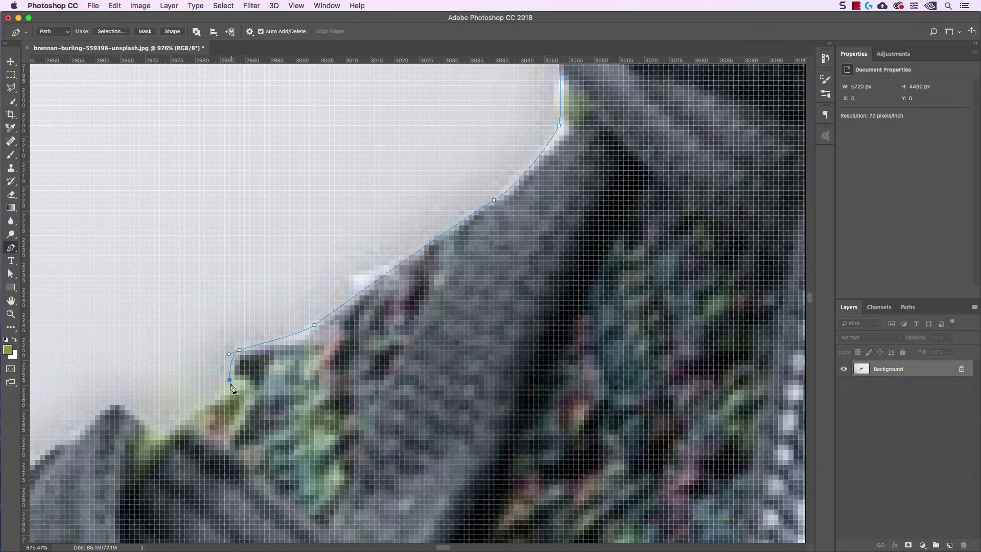
Trace across the green knit gap, over the peak of the lowest lace and partway down its far side.
{"action": "scroll", "coordinate": [256, 357], "scroll_direction": "down", "scroll_amount": 5}
{"action": "scroll", "coordinate": [256, 357], "scroll_direction": "left", "scroll_amount": 5}
{"action": "left_click_drag", "start_coordinate": [288, 327], "coordinate": [278, 329]}
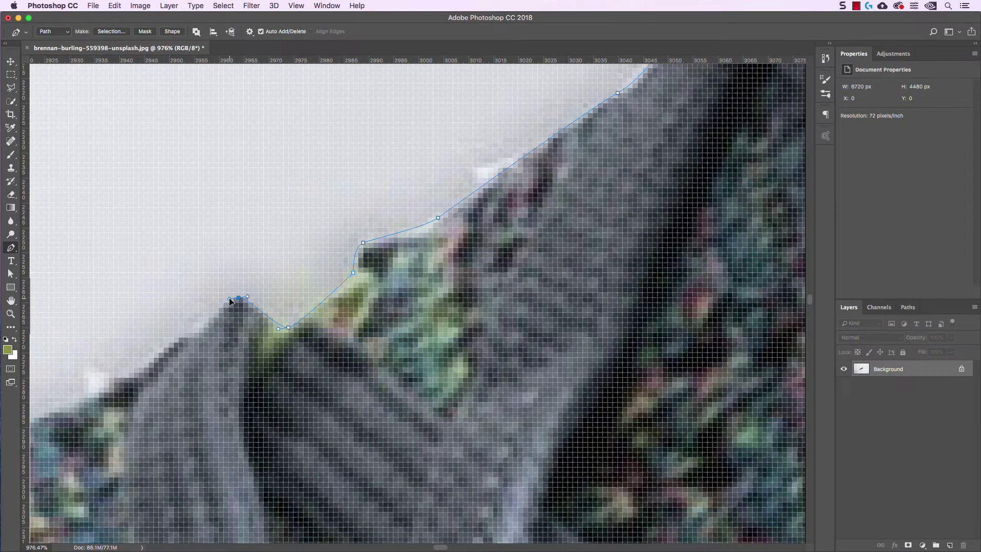
{"action": "scroll", "coordinate": [235, 307], "scroll_direction": "down", "scroll_amount": 5}
{"action": "scroll", "coordinate": [235, 307], "scroll_direction": "left", "scroll_amount": 3}
{"action": "left_click", "coordinate": [296, 266]}
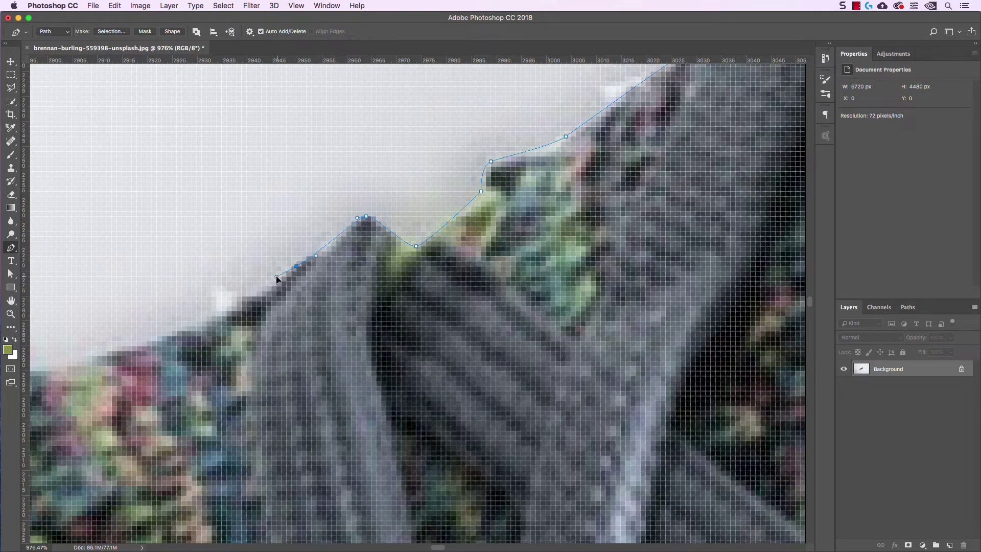
{"action": "left_click_drag", "start_coordinate": [278, 281], "coordinate": [276, 281]}
Continue the path from the lowest lace along the top edge of the multicoloured knit with long curved segments.
{"action": "scroll", "coordinate": [278, 280], "scroll_direction": "down", "scroll_amount": 3}
{"action": "scroll", "coordinate": [277, 281], "scroll_direction": "left", "scroll_amount": 7}
{"action": "left_click_drag", "start_coordinate": [345, 275], "coordinate": [285, 292]}
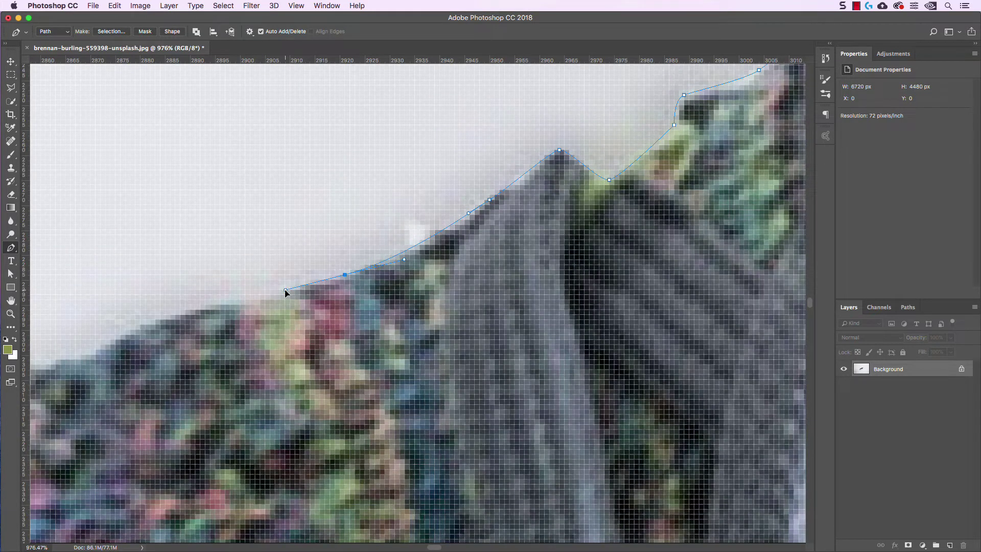
{"action": "scroll", "coordinate": [285, 291], "scroll_direction": "left", "scroll_amount": 7}
{"action": "scroll", "coordinate": [285, 291], "scroll_direction": "down", "scroll_amount": 3}
{"action": "left_click_drag", "start_coordinate": [342, 255], "coordinate": [186, 299]}
{"action": "scroll", "coordinate": [340, 256], "scroll_direction": "left", "scroll_amount": 7}
{"action": "scroll", "coordinate": [340, 256], "scroll_direction": "down", "scroll_amount": 3}
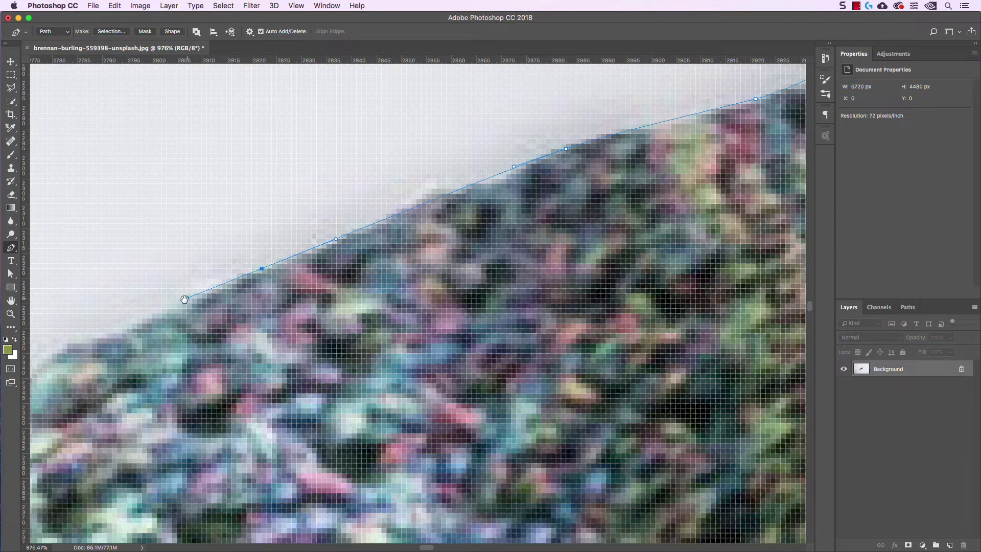
Follow the dip in the knit edge with curved segments and continue the path toward the toe.
{"action": "scroll", "coordinate": [186, 299], "scroll_direction": "left", "scroll_amount": 7}
{"action": "scroll", "coordinate": [186, 299], "scroll_direction": "down", "scroll_amount": 3}
{"action": "left_click_drag", "start_coordinate": [285, 260], "coordinate": [264, 273]}
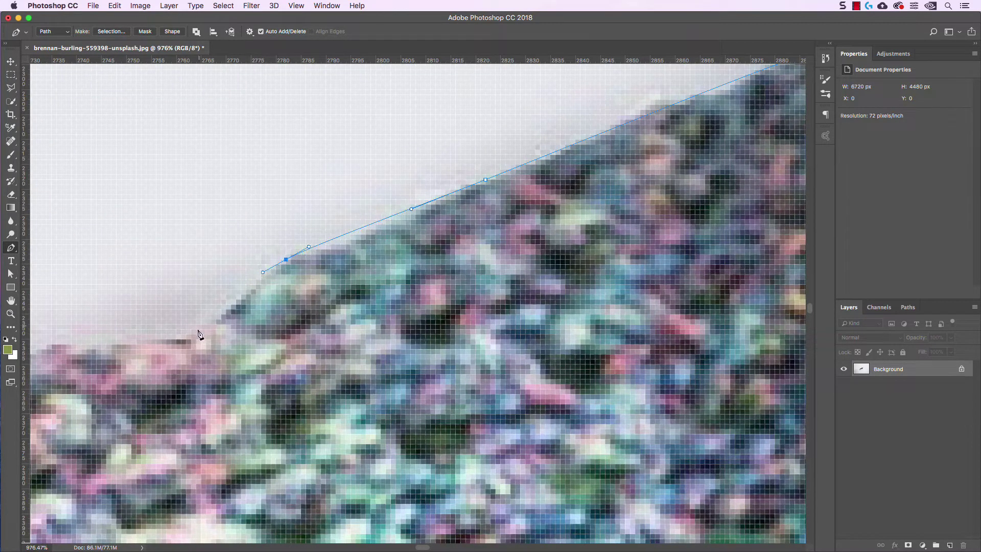
{"action": "left_click_drag", "start_coordinate": [191, 330], "coordinate": [517, 285]}
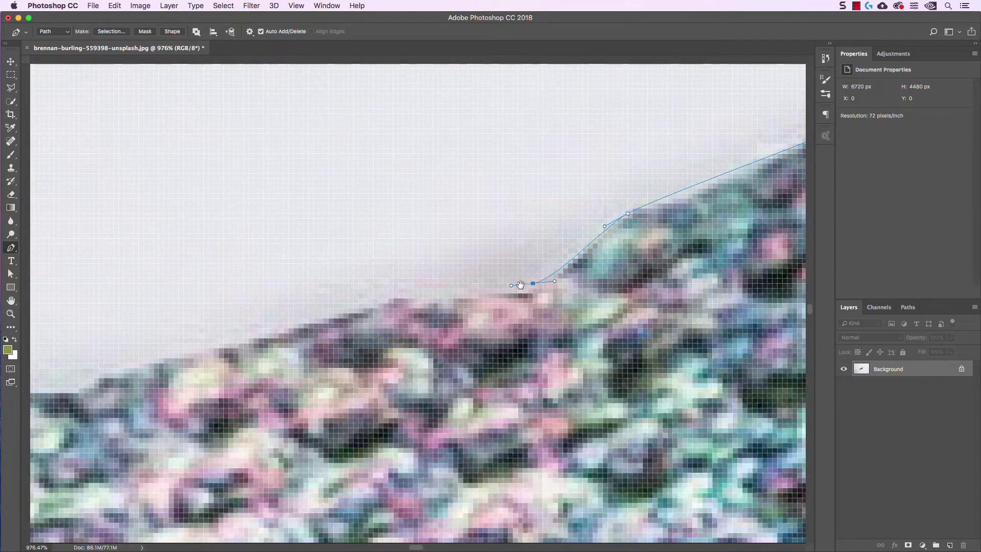
{"action": "left_click_drag", "start_coordinate": [394, 298], "coordinate": [361, 309]}
{"action": "left_click_drag", "start_coordinate": [225, 353], "coordinate": [486, 251]}
Trace the rounded top of the toe with smooth curved segments down to the grey knit area.
{"action": "left_click_drag", "start_coordinate": [244, 313], "coordinate": [188, 324]}
{"action": "left_click_drag", "start_coordinate": [305, 291], "coordinate": [577, 220]}
{"action": "left_click_drag", "start_coordinate": [291, 312], "coordinate": [446, 252]}
{"action": "left_click_drag", "start_coordinate": [319, 305], "coordinate": [286, 322]}
{"action": "scroll", "coordinate": [282, 324], "scroll_direction": "down", "scroll_amount": 2}
{"action": "left_click_drag", "start_coordinate": [486, 213], "coordinate": [499, 163]}
{"action": "left_click_drag", "start_coordinate": [354, 291], "coordinate": [307, 346]}
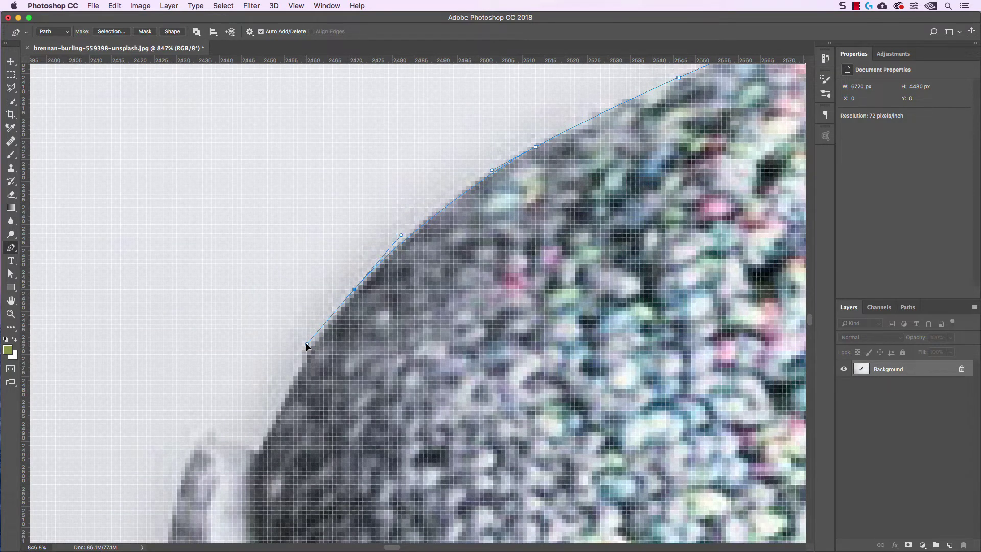
Adjust the last toe anchor's outgoing handle and extend the path down to where the knit meets the toe bumper.
{"action": "left_click", "coordinate": [354, 291], "text": "alt"}
{"action": "key", "text": "super+z"}
{"action": "left_click_drag", "start_coordinate": [317, 332], "coordinate": [307, 350]}
{"action": "scroll", "coordinate": [376, 252], "scroll_direction": "down", "scroll_amount": 5}
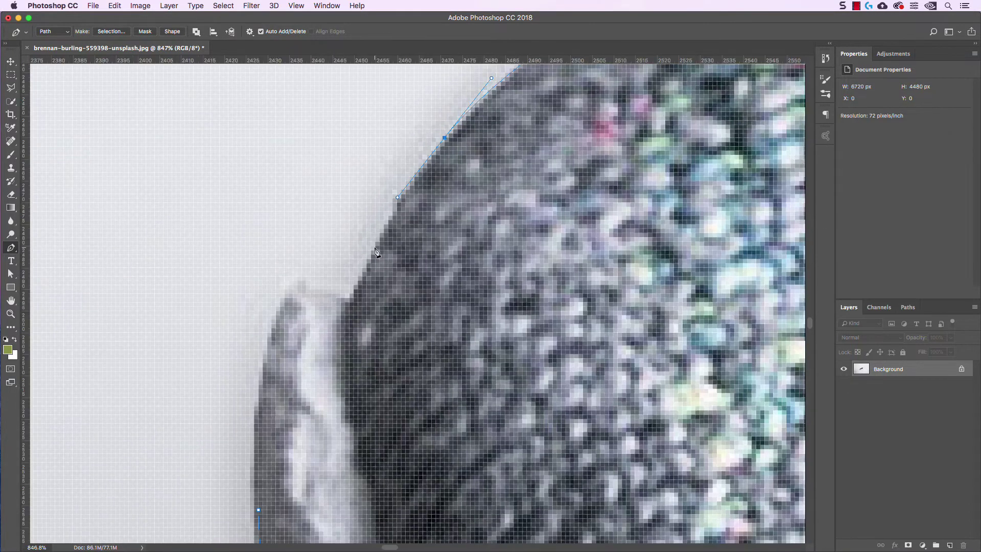
{"action": "scroll", "coordinate": [376, 252], "scroll_direction": "down", "scroll_amount": 3}
{"action": "scroll", "coordinate": [382, 261], "scroll_direction": "down", "scroll_amount": 2}
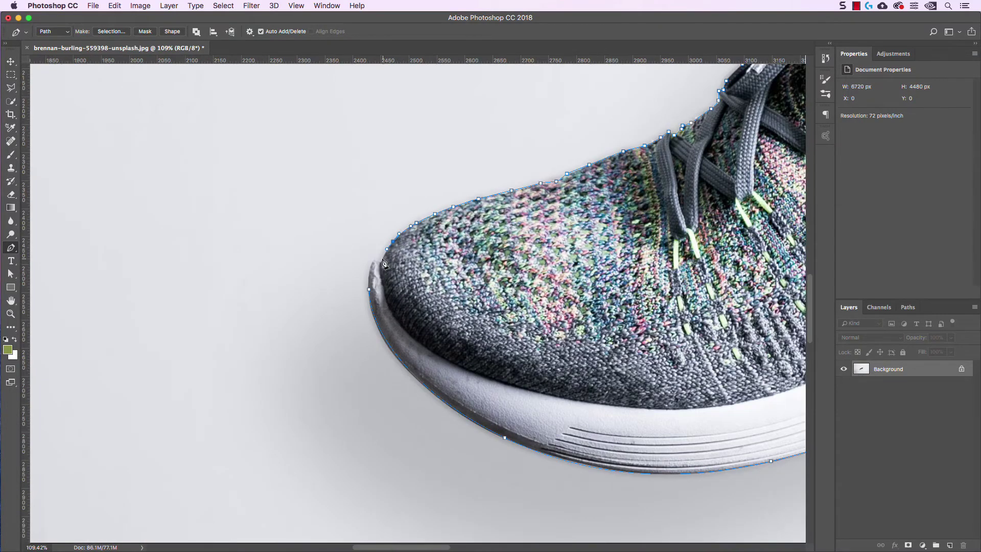
{"action": "scroll", "coordinate": [383, 263], "scroll_direction": "up", "scroll_amount": 5}
{"action": "scroll", "coordinate": [384, 265], "scroll_direction": "down", "scroll_amount": 6}
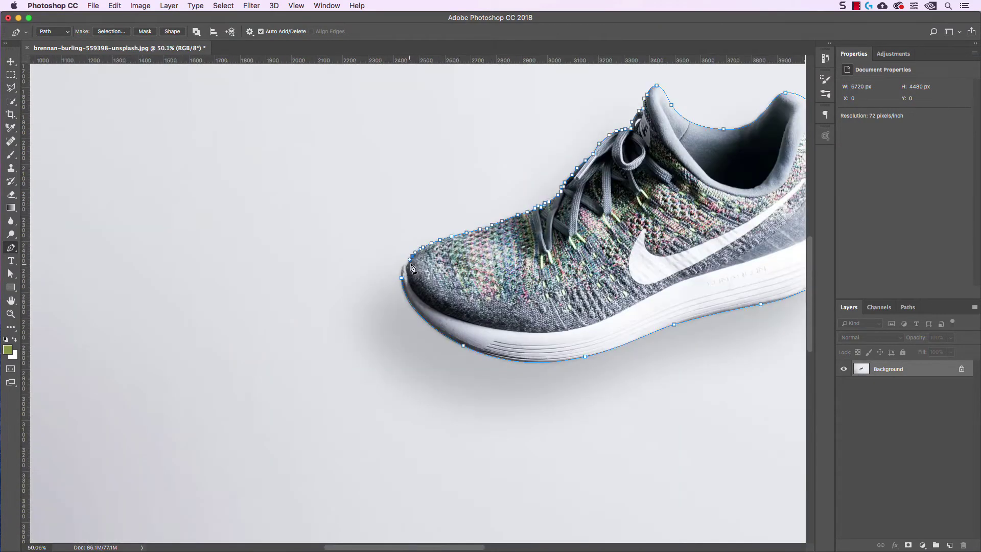
{"action": "scroll", "coordinate": [411, 268], "scroll_direction": "up", "scroll_amount": 5}
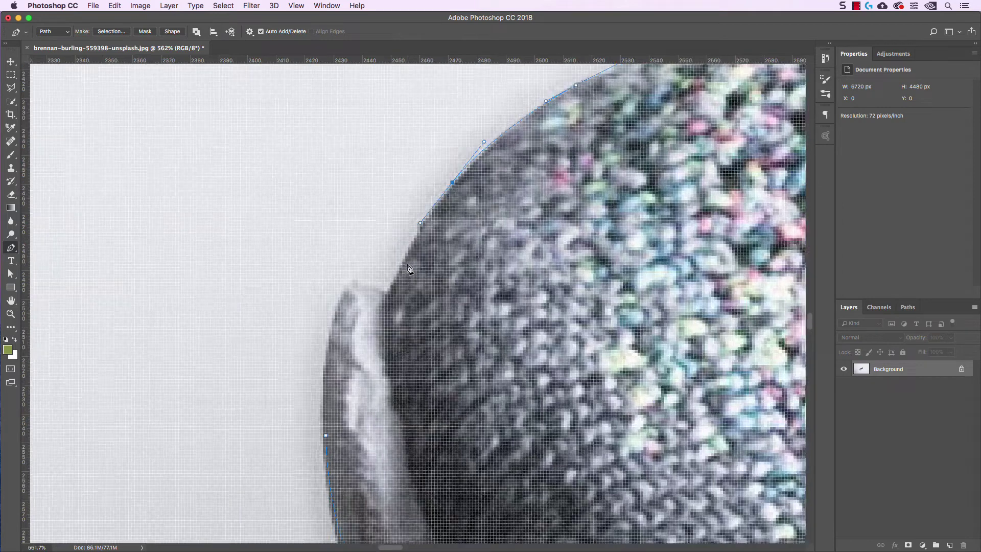
{"action": "scroll", "coordinate": [410, 268], "scroll_direction": "up", "scroll_amount": 1}
{"action": "left_click", "coordinate": [383, 297]}
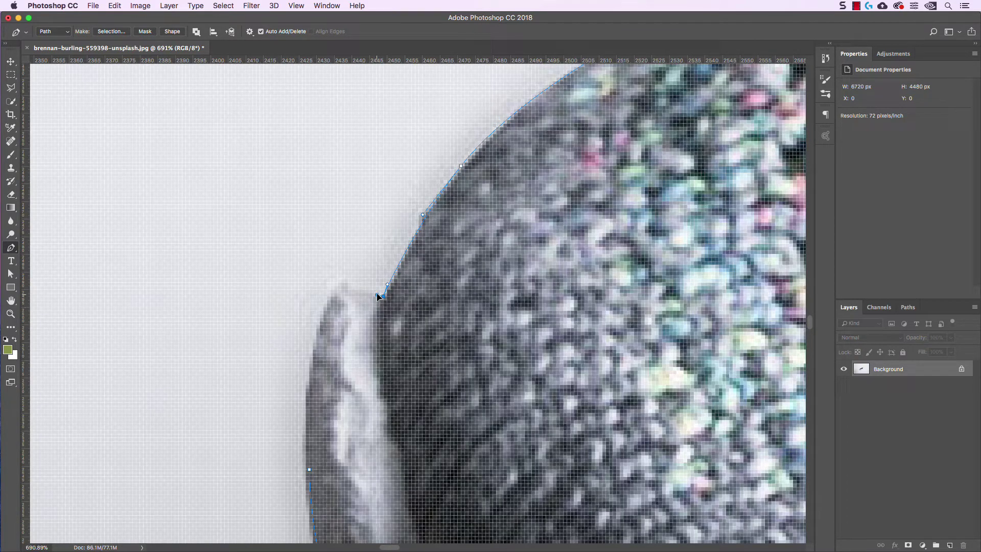
Redirect the handle at the knit corner toward the bumper and place a curved anchor on the bumper's upper tip.
{"action": "left_click_drag", "start_coordinate": [378, 296], "coordinate": [378, 295]}
{"action": "key", "text": "super+z"}
{"action": "left_click_drag", "start_coordinate": [382, 299], "coordinate": [376, 305]}
{"action": "key", "text": "super+z"}
{"action": "left_click_drag", "start_coordinate": [384, 293], "coordinate": [378, 305]}
{"action": "left_click_drag", "start_coordinate": [333, 293], "coordinate": [324, 302]}
Close the path at its starting anchor on the front edge of the toe bumper.
{"action": "scroll", "coordinate": [352, 327], "scroll_direction": "down", "scroll_amount": 5}
{"action": "scroll", "coordinate": [355, 367], "scroll_direction": "down", "scroll_amount": 3}
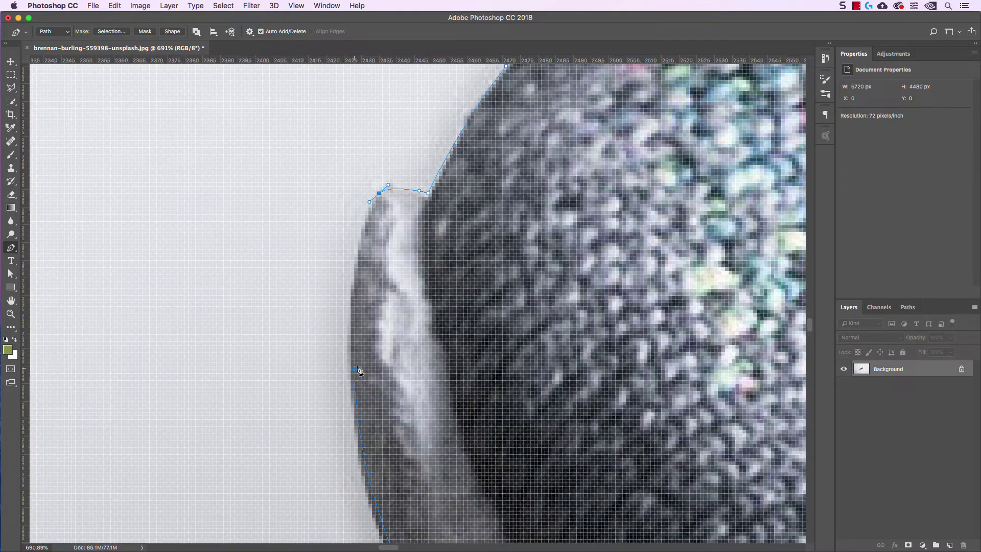
{"action": "scroll", "coordinate": [357, 364], "scroll_direction": "down", "scroll_amount": 4}
{"action": "left_click", "coordinate": [358, 331]}
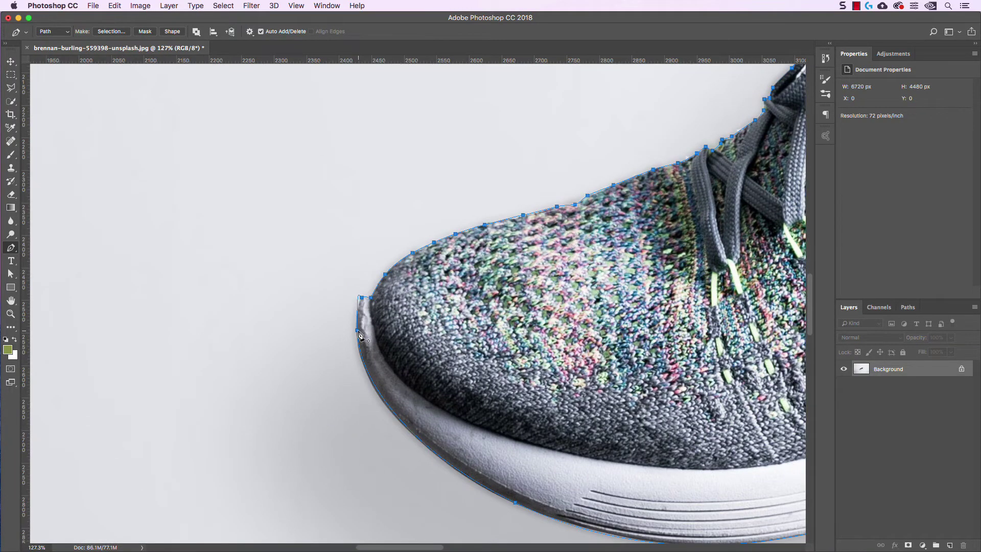
Adjust the direction handles at the bumper's tip and front edge with the Direct Selection tool to remove the bulge.
{"action": "scroll", "coordinate": [359, 335], "scroll_direction": "up", "scroll_amount": 6}
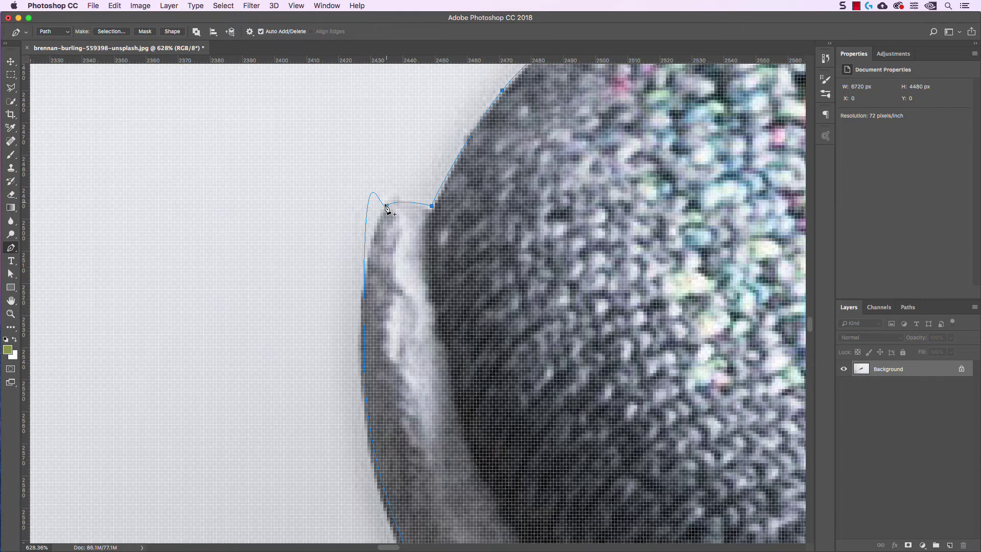
{"action": "left_click", "coordinate": [11, 276]}
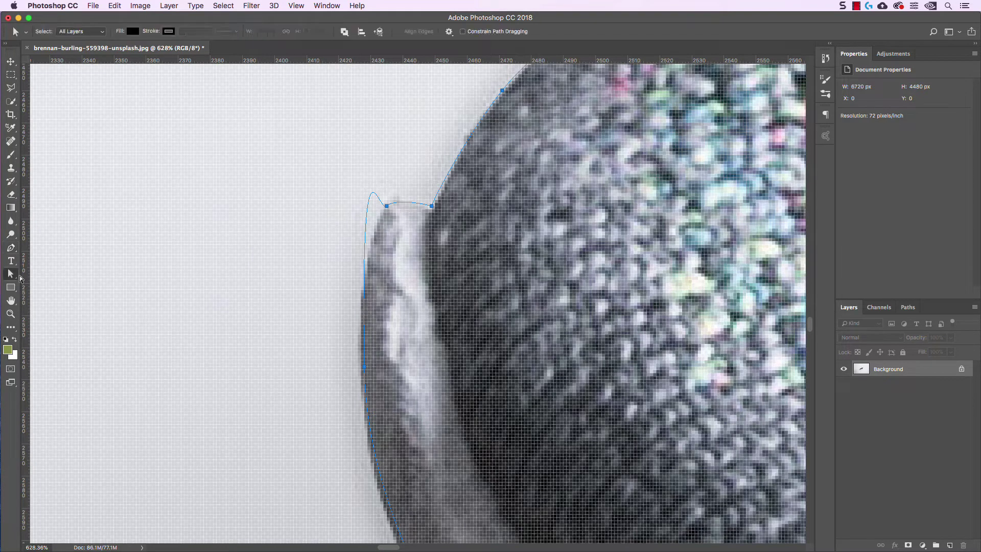
{"action": "left_click", "coordinate": [384, 215]}
{"action": "left_click_drag", "start_coordinate": [385, 209], "coordinate": [376, 219]}
{"action": "left_click", "coordinate": [367, 365]}
{"action": "scroll", "coordinate": [366, 368], "scroll_direction": "down", "scroll_amount": 5}
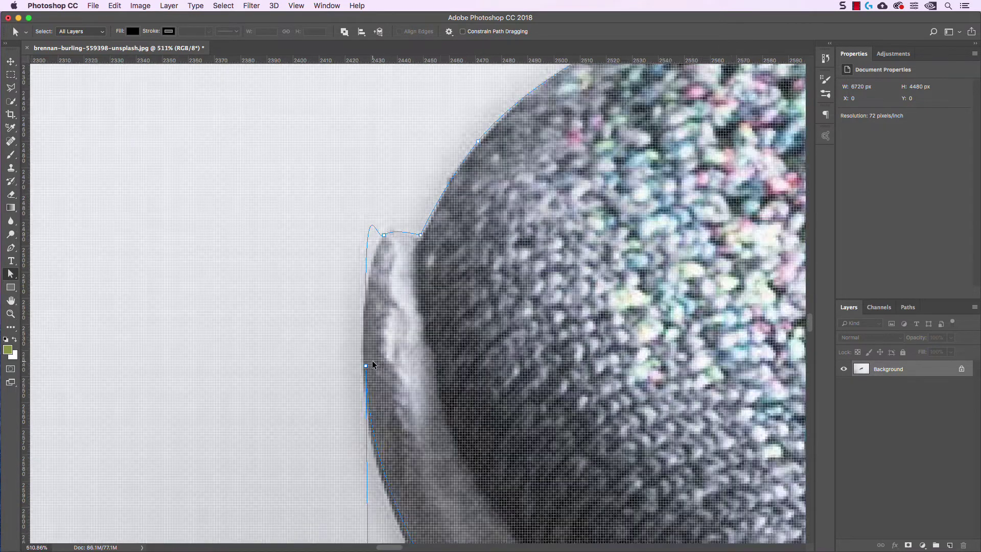
{"action": "left_click", "coordinate": [369, 366]}
{"action": "left_click_drag", "start_coordinate": [366, 229], "coordinate": [369, 287]}
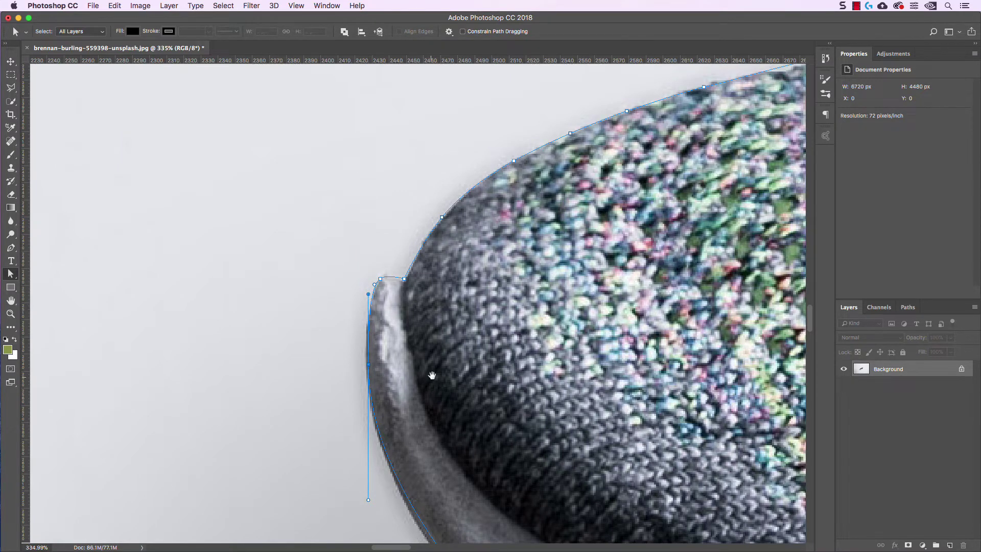
Adjust the lower direction handle of the bumper's front anchor so the curve follows the sole's edge.
{"action": "left_click_drag", "start_coordinate": [431, 376], "coordinate": [391, 244]}
{"action": "left_click_drag", "start_coordinate": [327, 369], "coordinate": [325, 388]}
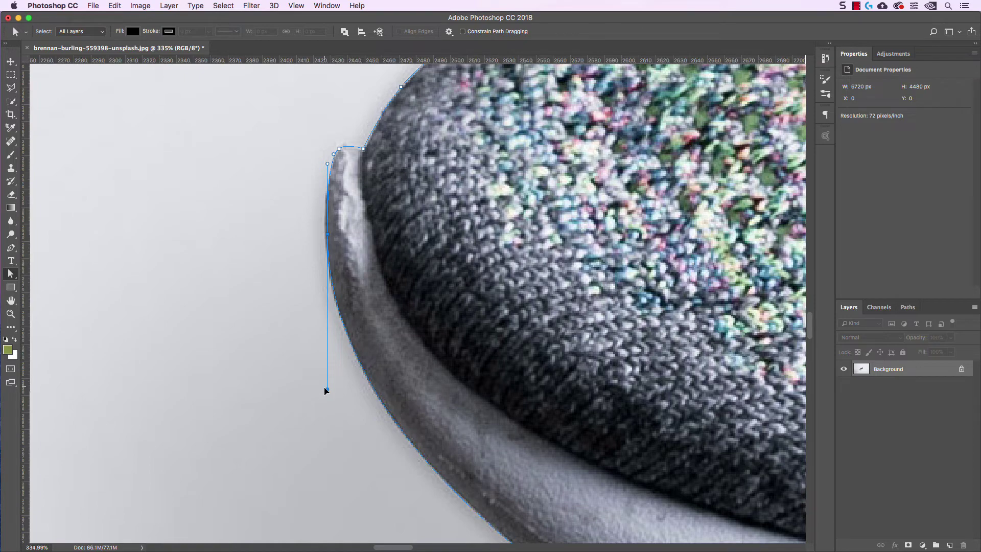
{"action": "scroll", "coordinate": [325, 387], "scroll_direction": "down", "scroll_amount": 5}
{"action": "scroll", "coordinate": [400, 384], "scroll_direction": "down", "scroll_amount": 3}
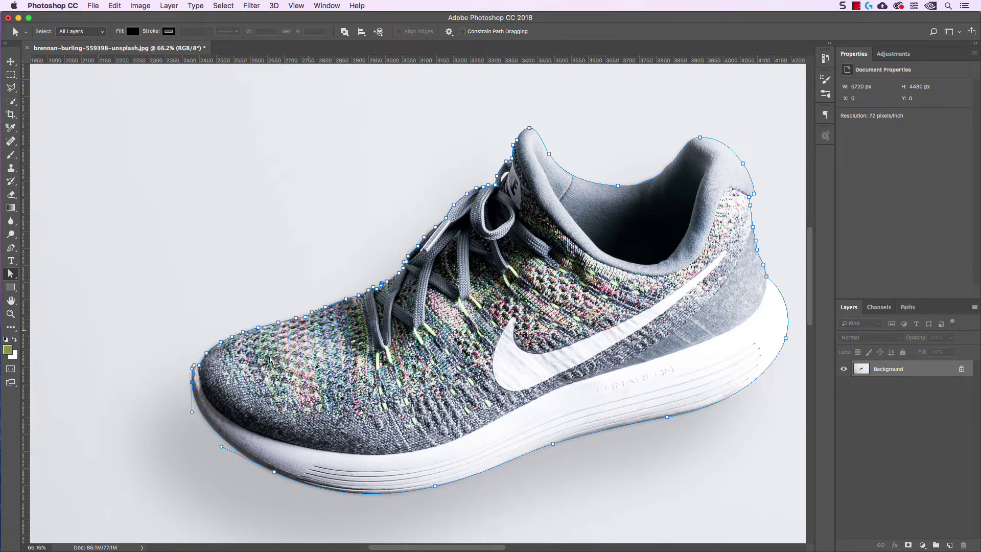
Save the work path under the name Sneaker, and deselect and reselect it.
{"action": "left_click", "coordinate": [909, 308]}
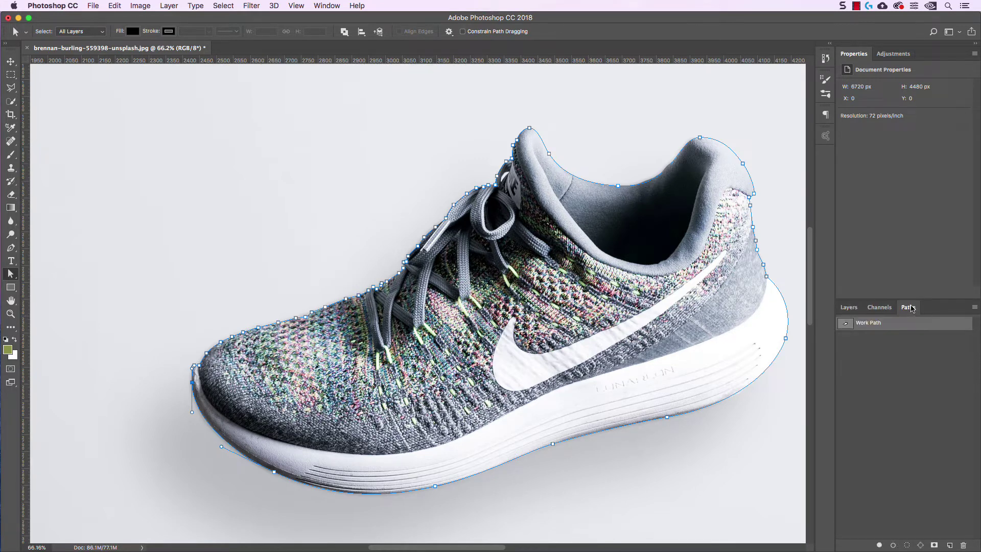
{"action": "double_click", "coordinate": [872, 327]}
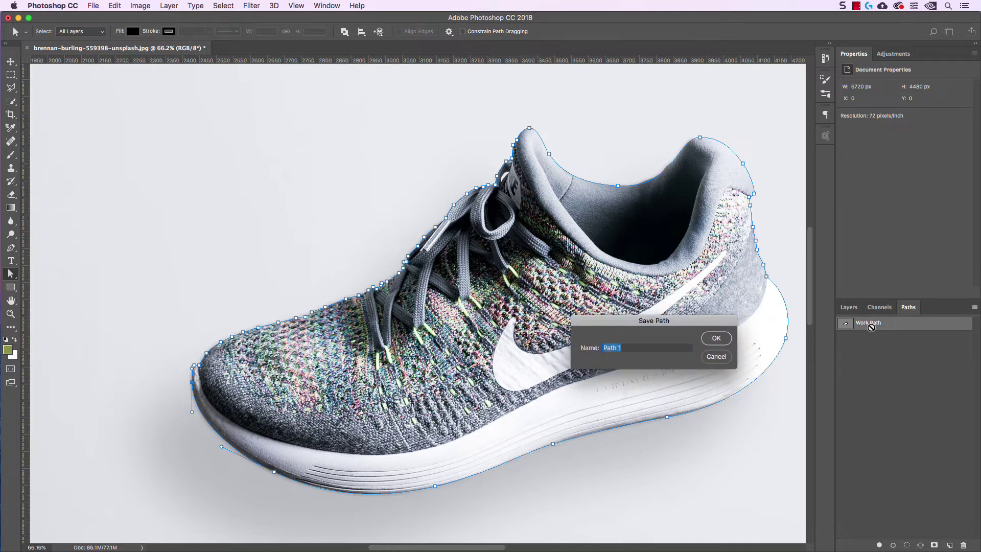
{"action": "type", "text": "Sneaker"}
{"action": "key", "text": "Return"}
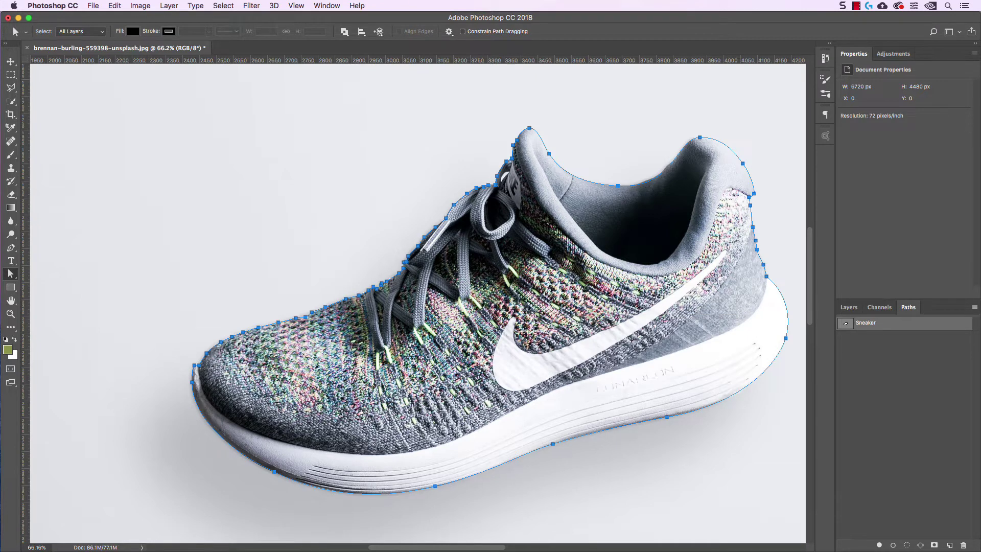
{"action": "left_click", "coordinate": [900, 398]}
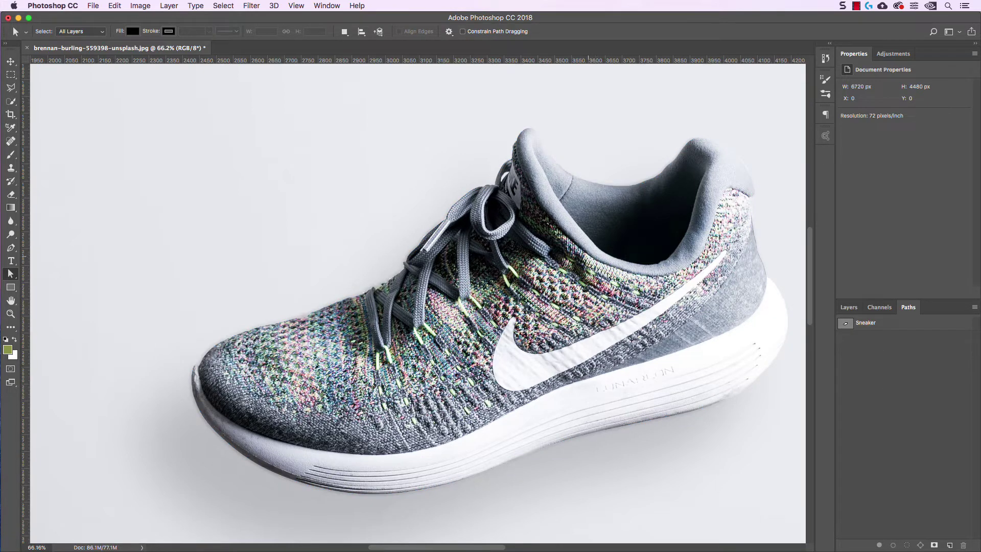
{"action": "left_click", "coordinate": [872, 327]}
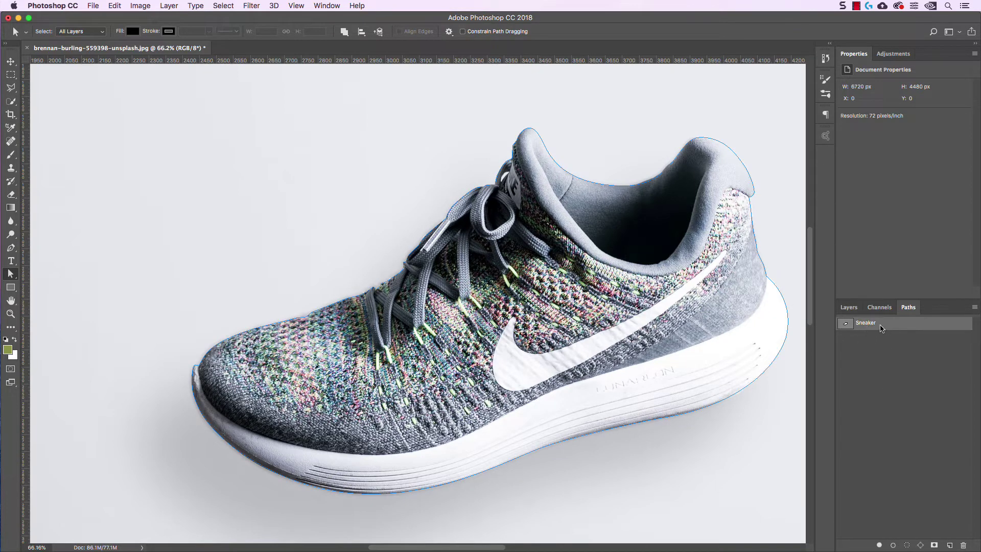
Duplicate the Background layer.
{"action": "left_click", "coordinate": [849, 308]}
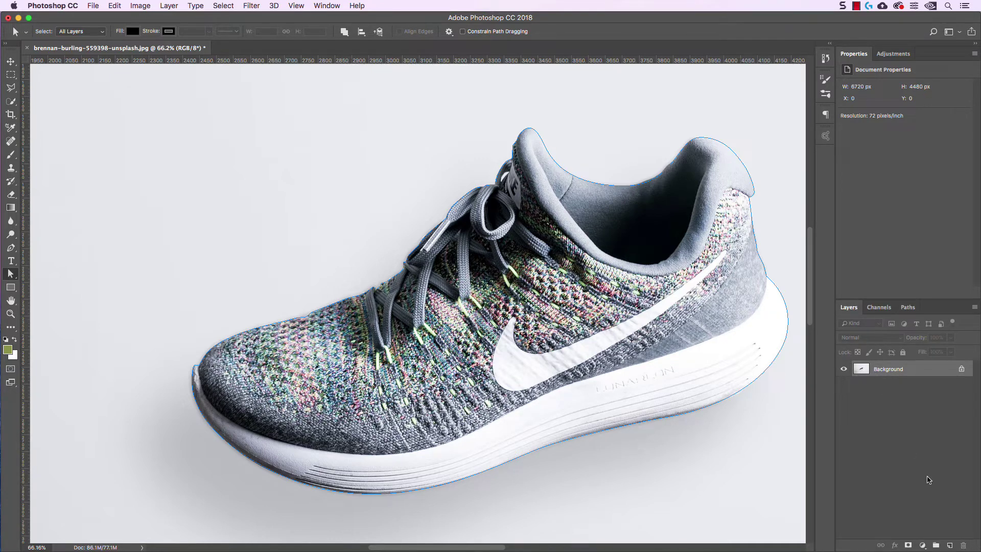
{"action": "right_click", "coordinate": [904, 375]}
{"action": "left_click", "coordinate": [933, 392]}
{"action": "key", "text": "super+j"}
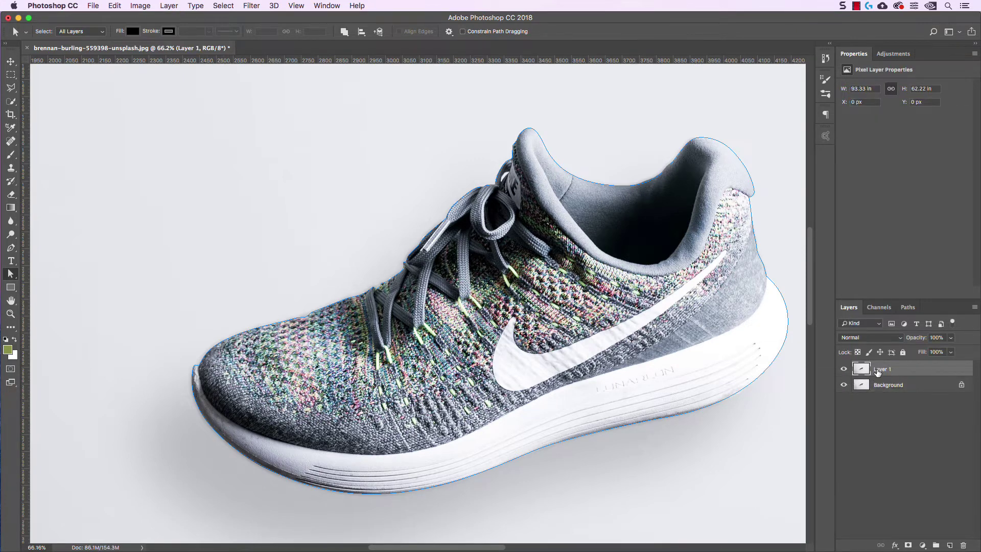
Make a new selection from the Sneaker path with a feather radius of 0.5 pixels.
{"action": "left_click", "coordinate": [909, 308]}
{"action": "right_click", "coordinate": [901, 326]}
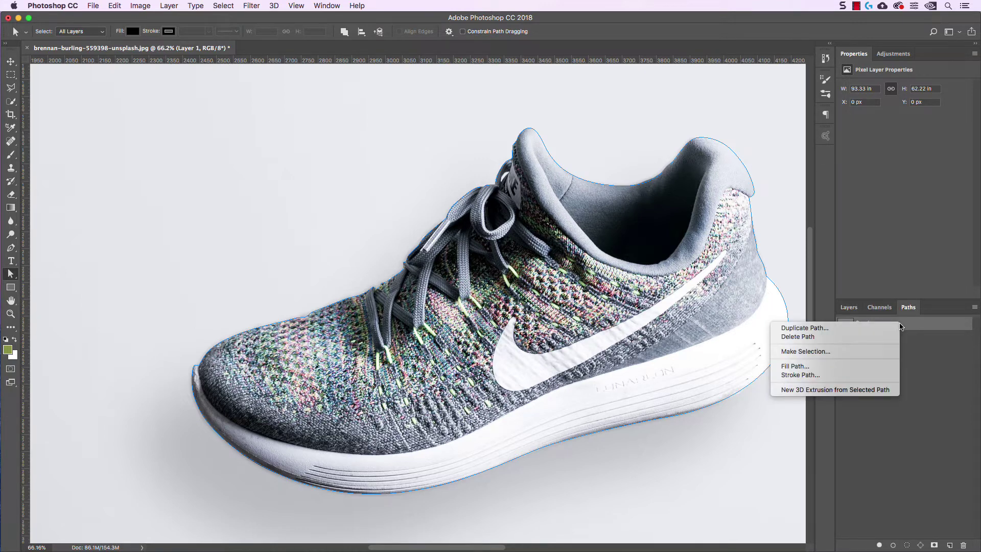
{"action": "left_click", "coordinate": [869, 351]}
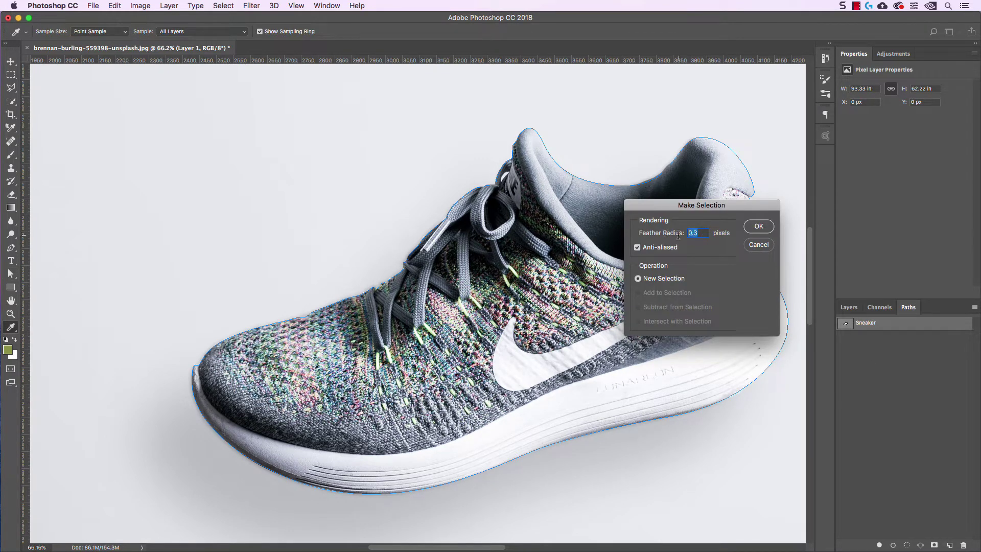
{"action": "type", "text": ".5"}
{"action": "left_click", "coordinate": [758, 226]}
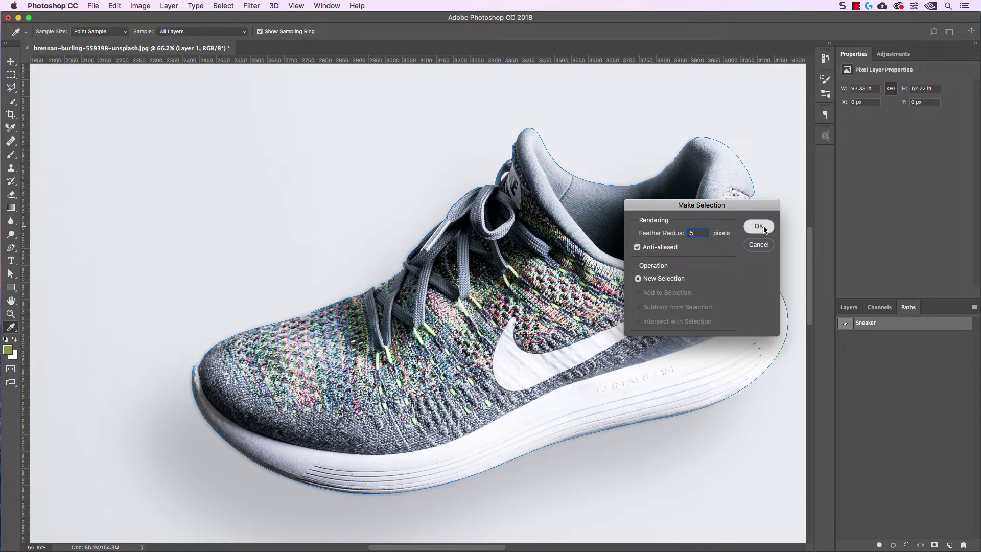
{"action": "left_click", "coordinate": [845, 306]}
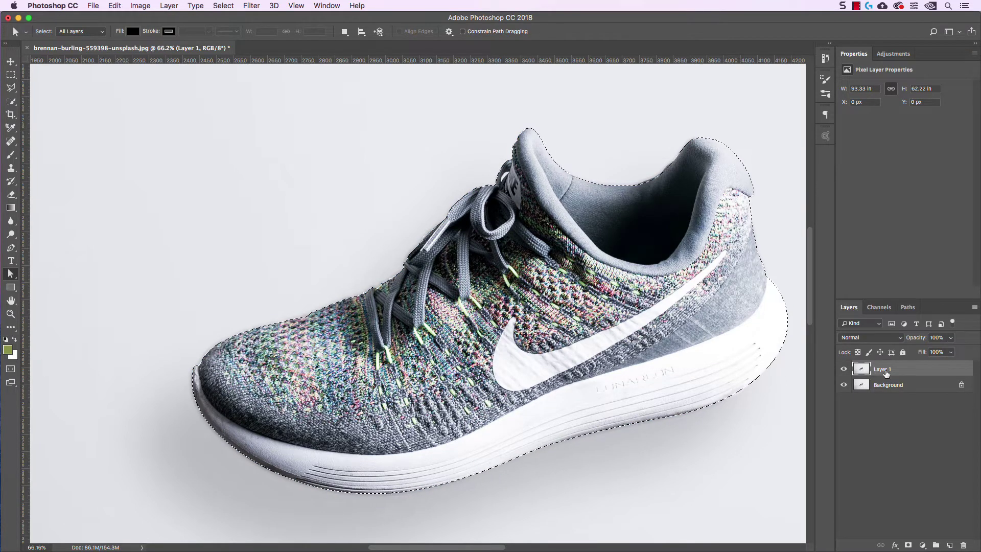
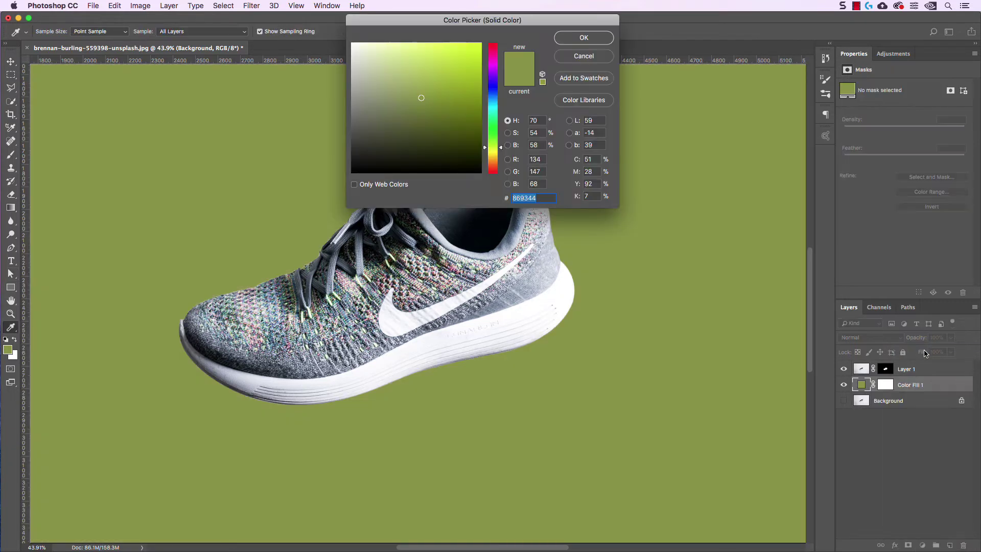
Sample a blue-grey from the shoe's heel fabric as the solid color fill, using point sampling.
{"action": "left_click_drag", "start_coordinate": [553, 19], "coordinate": [781, 46]}
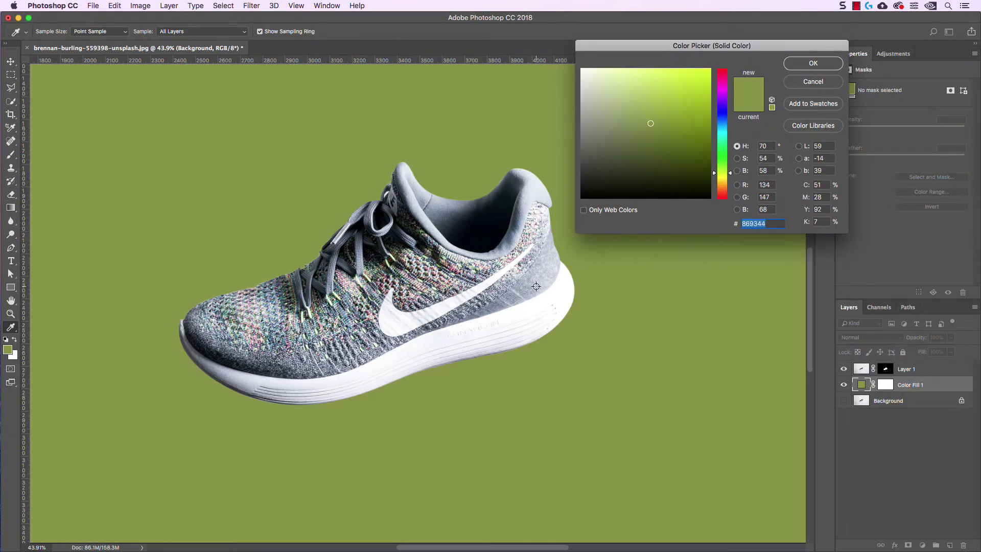
{"action": "scroll", "coordinate": [536, 286], "scroll_direction": "up", "scroll_amount": 5}
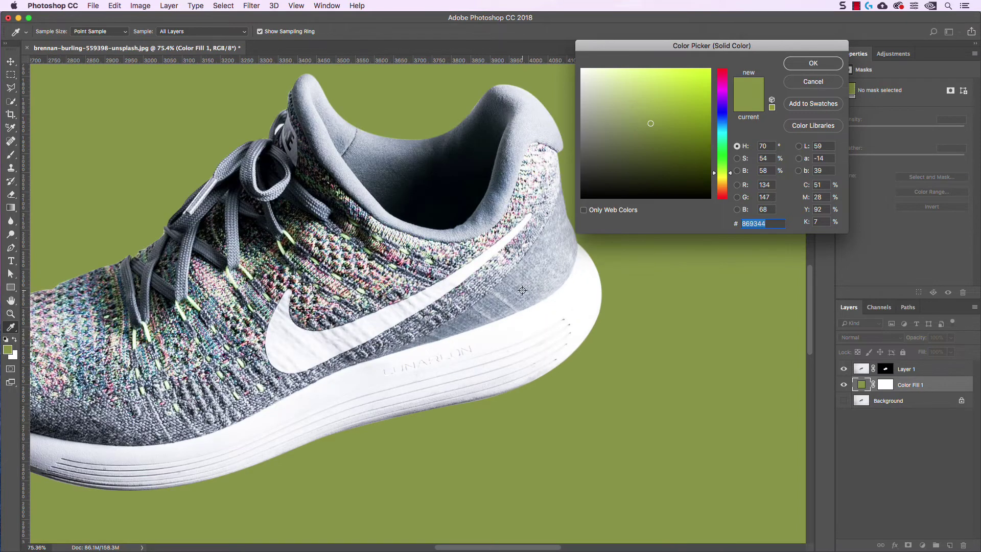
{"action": "left_click_drag", "start_coordinate": [514, 295], "coordinate": [505, 226]}
{"action": "scroll", "coordinate": [523, 285], "scroll_direction": "up", "scroll_amount": 10}
{"action": "left_click", "coordinate": [538, 232]}
{"action": "scroll", "coordinate": [536, 235], "scroll_direction": "down", "scroll_amount": 5}
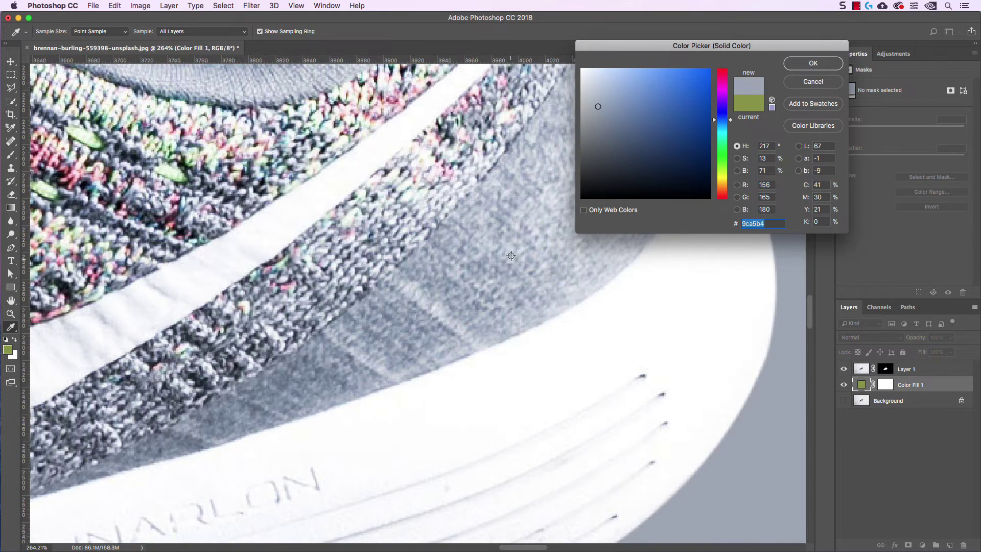
{"action": "left_click", "coordinate": [504, 237]}
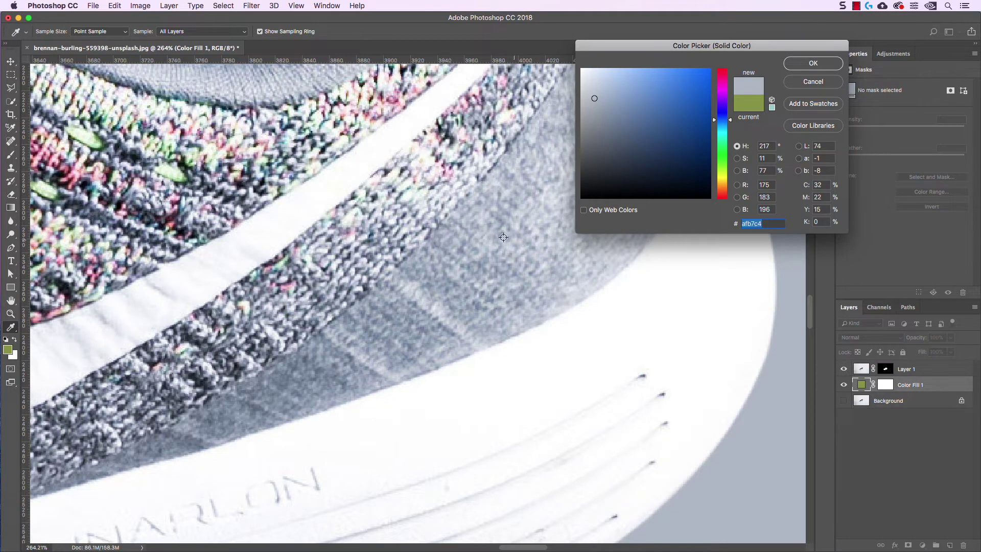
Set the eyedropper sample size to 11 by 11 Average and apply a blue-grey heel color, aab4c5, to the fill.
{"action": "left_click", "coordinate": [113, 34]}
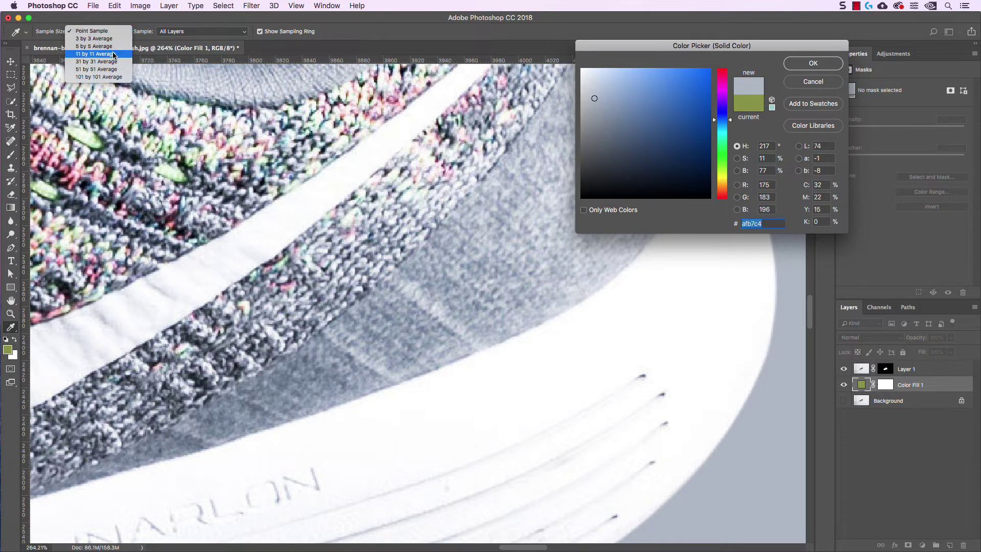
{"action": "left_click", "coordinate": [114, 55]}
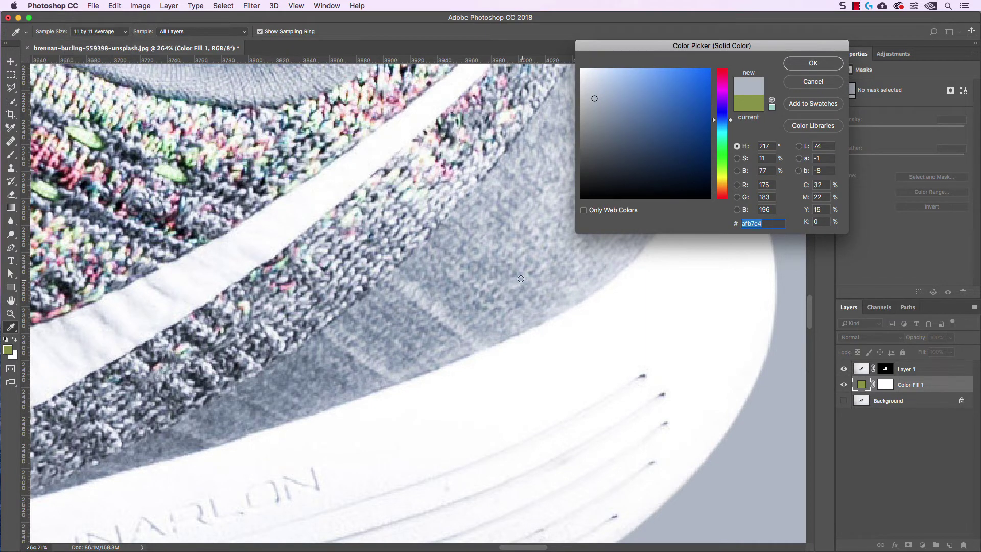
{"action": "left_click", "coordinate": [509, 261]}
{"action": "left_click", "coordinate": [506, 255]}
{"action": "left_click", "coordinate": [502, 251]}
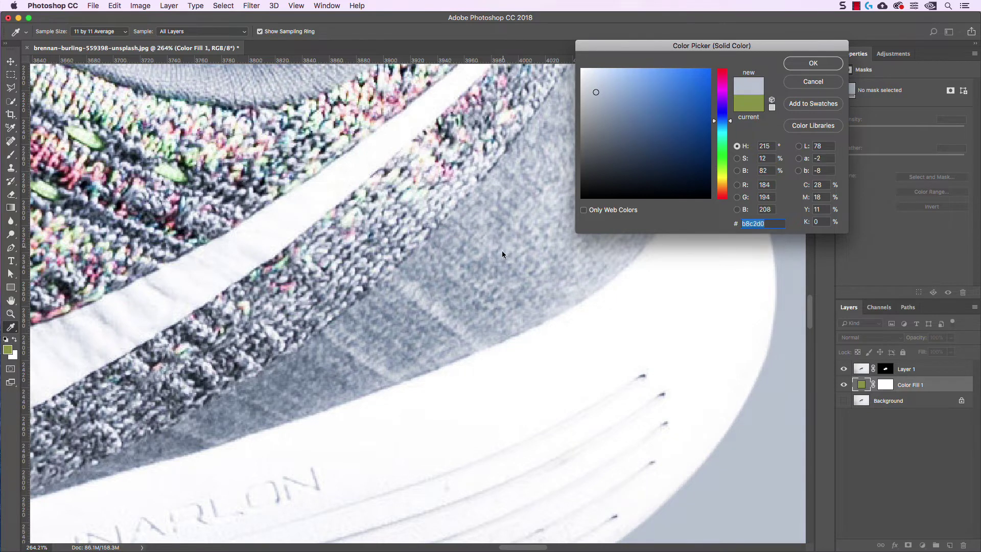
{"action": "mouse_move", "coordinate": [520, 251]}
{"action": "left_mouse_down"}
{"action": "mouse_move", "coordinate": [509, 241]}
{"action": "mouse_move", "coordinate": [501, 251]}
{"action": "left_mouse_up"}
{"action": "left_click", "coordinate": [511, 248]}
{"action": "left_click", "coordinate": [519, 245]}
{"action": "left_click", "coordinate": [496, 256]}
{"action": "left_click", "coordinate": [494, 261]}
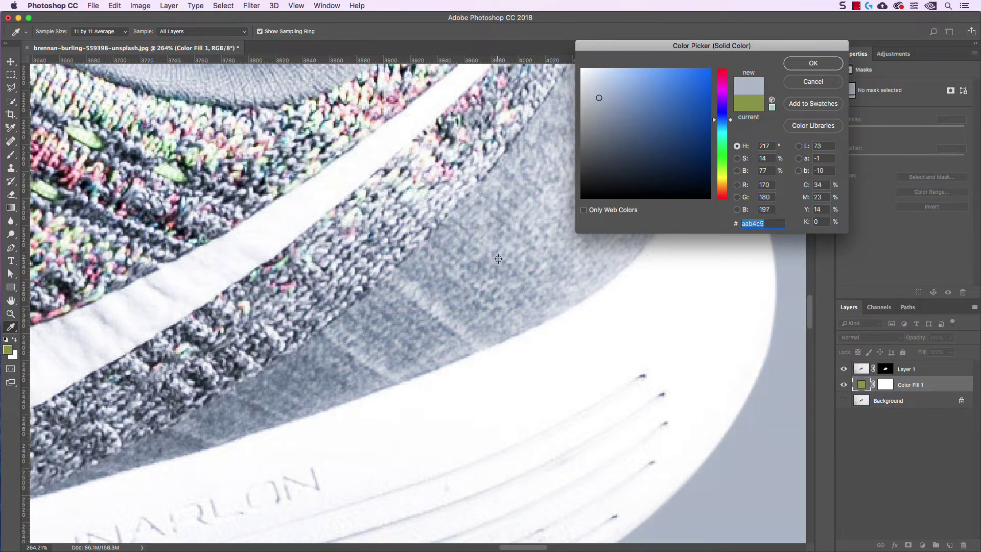
{"action": "scroll", "coordinate": [498, 261], "scroll_direction": "down", "scroll_amount": 5}
{"action": "scroll", "coordinate": [501, 263], "scroll_direction": "down", "scroll_amount": 1}
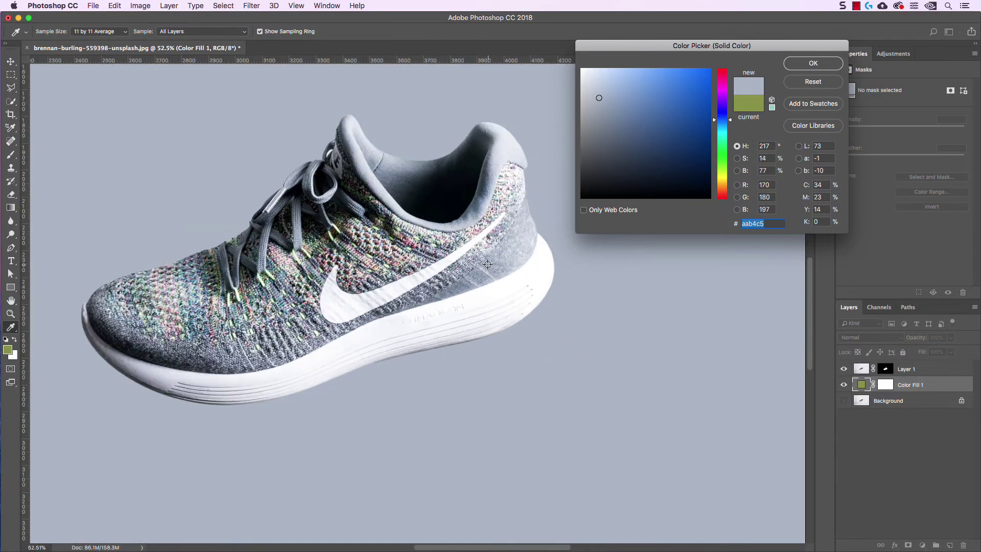
{"action": "left_click", "coordinate": [811, 64]}
Show the Background layer, and hide and reshow Layer 1 and Color Fill 1 to compare the original shadow.
{"action": "scroll", "coordinate": [284, 295], "scroll_direction": "down", "scroll_amount": 5}
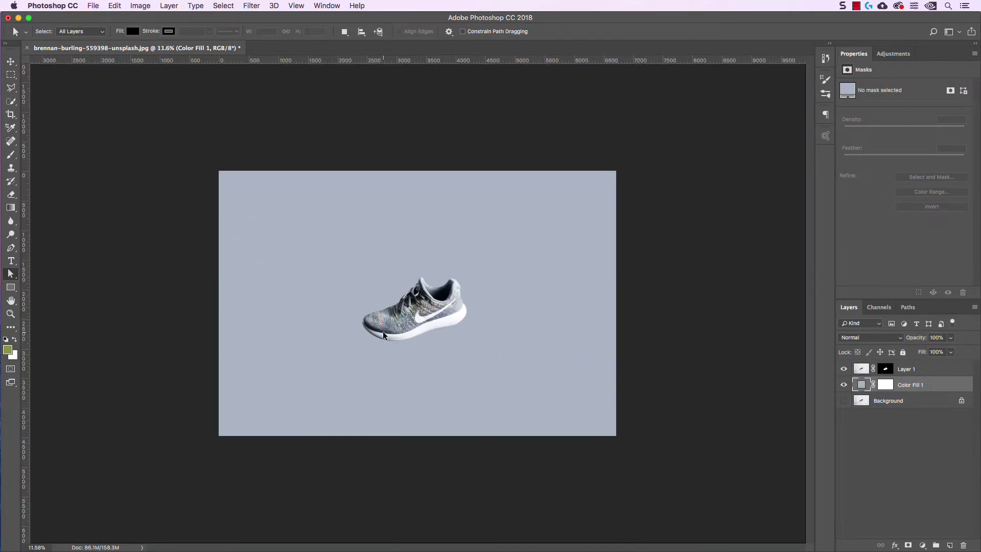
{"action": "scroll", "coordinate": [382, 332], "scroll_direction": "up", "scroll_amount": 3}
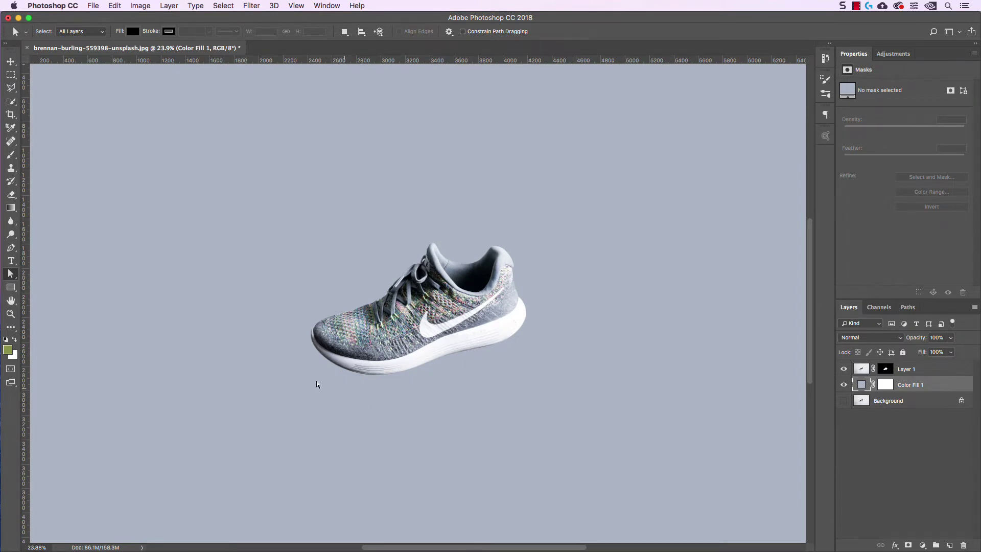
{"action": "left_click_drag", "start_coordinate": [844, 369], "coordinate": [844, 405]}
{"action": "left_click", "coordinate": [844, 402]}
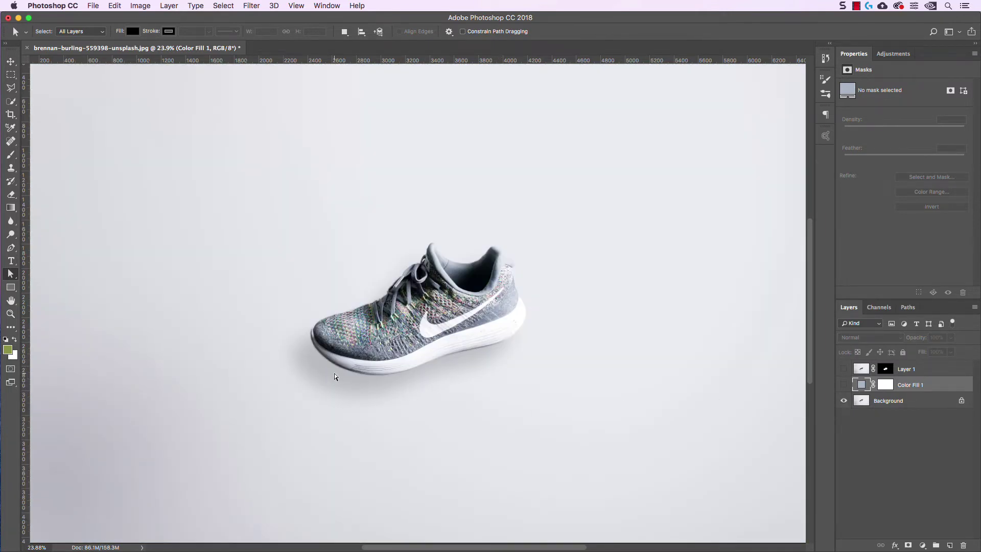
{"action": "left_click_drag", "start_coordinate": [844, 385], "coordinate": [844, 369]}
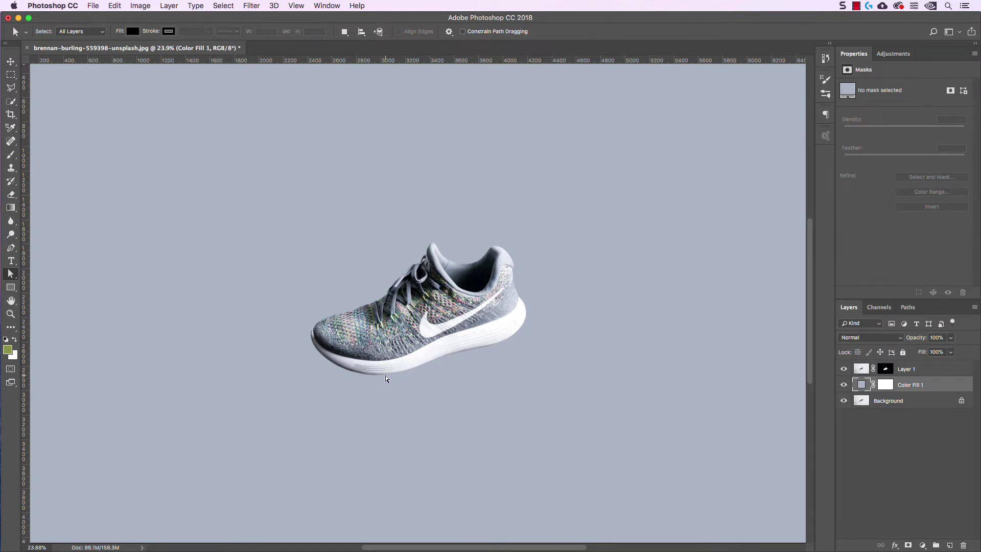
Hide Layer 1, unlock the Background layer, and move Color Fill 1 beneath it.
{"action": "left_click", "coordinate": [844, 370]}
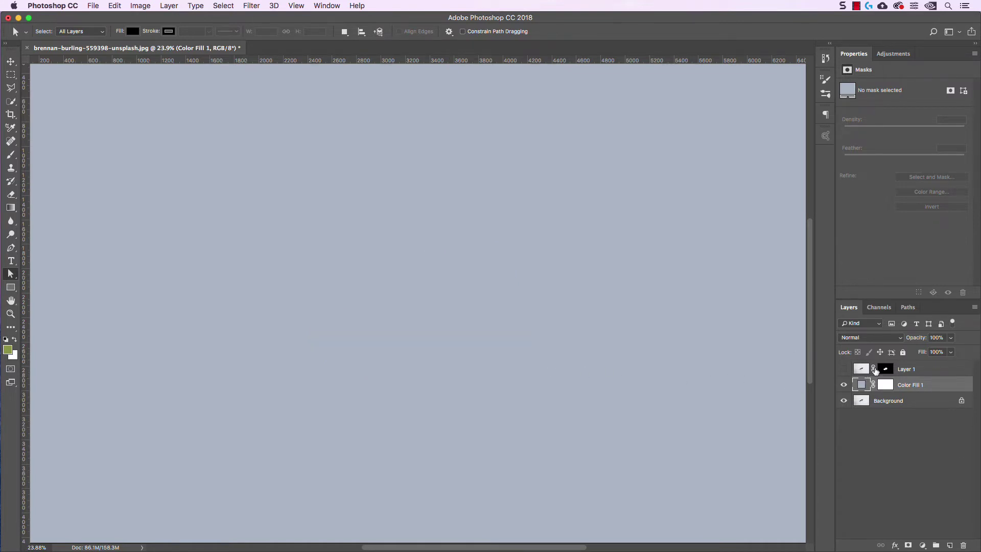
{"action": "left_click_drag", "start_coordinate": [877, 387], "coordinate": [880, 402]}
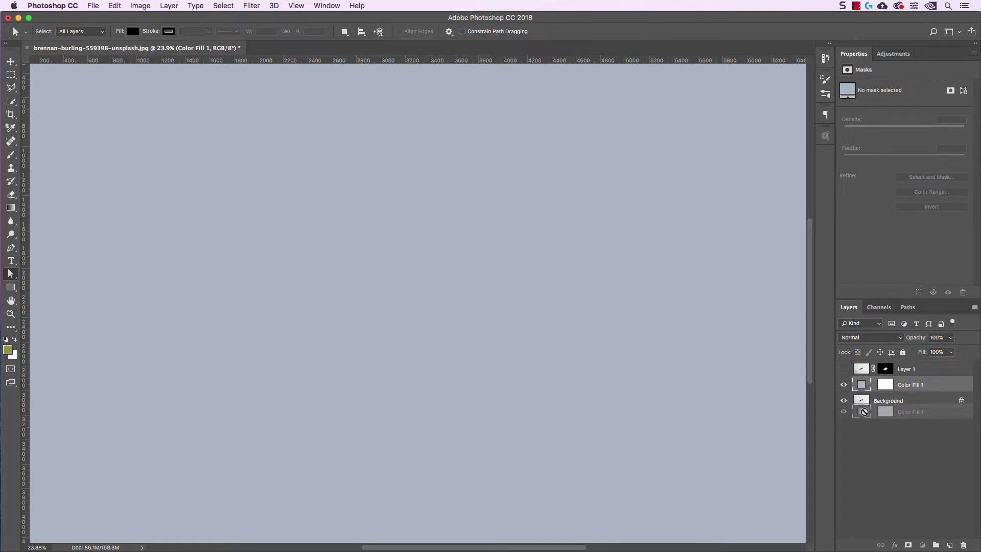
{"action": "left_click", "coordinate": [962, 404]}
{"action": "left_click_drag", "start_coordinate": [862, 387], "coordinate": [859, 412]}
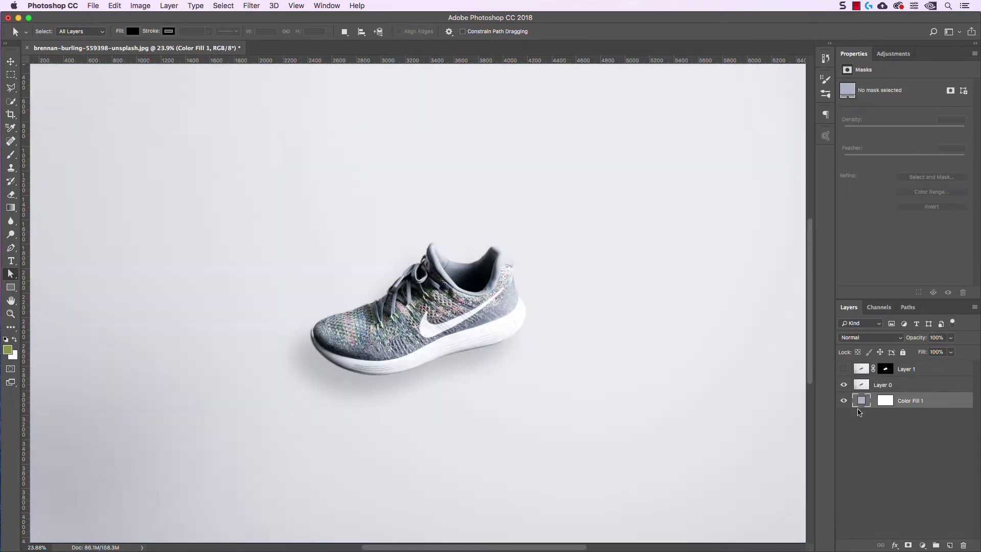
Rename Layer 1 as Shoe and the unlocked background layer as Shadow.
{"action": "left_click", "coordinate": [889, 387]}
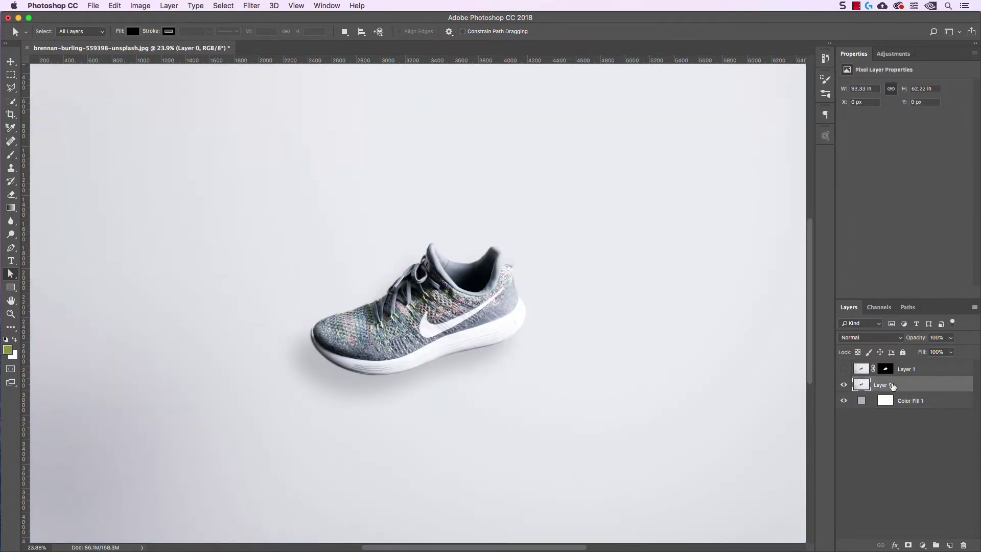
{"action": "double_click", "coordinate": [908, 369]}
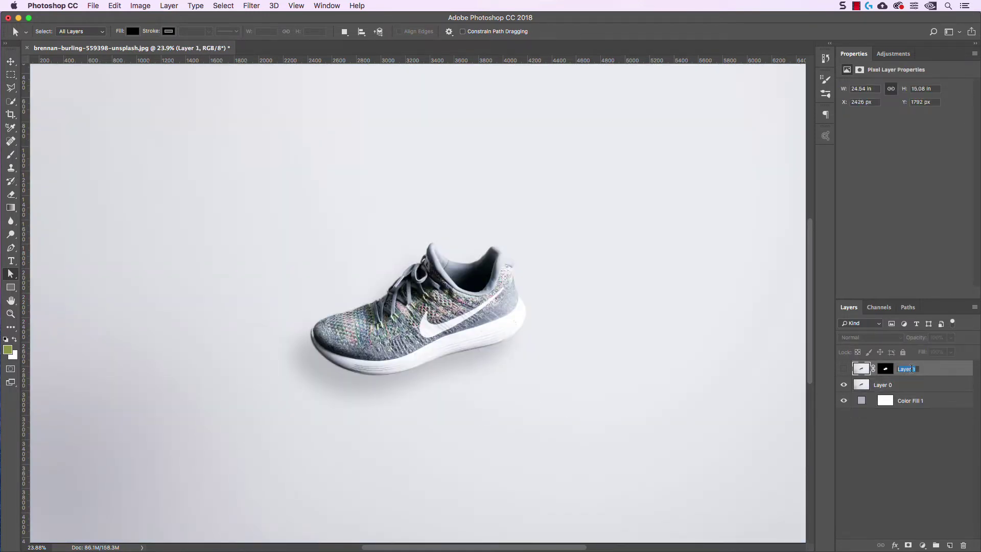
{"action": "type", "text": "SHOE"}
{"action": "key", "text": "Return"}
{"action": "double_click", "coordinate": [893, 385]}
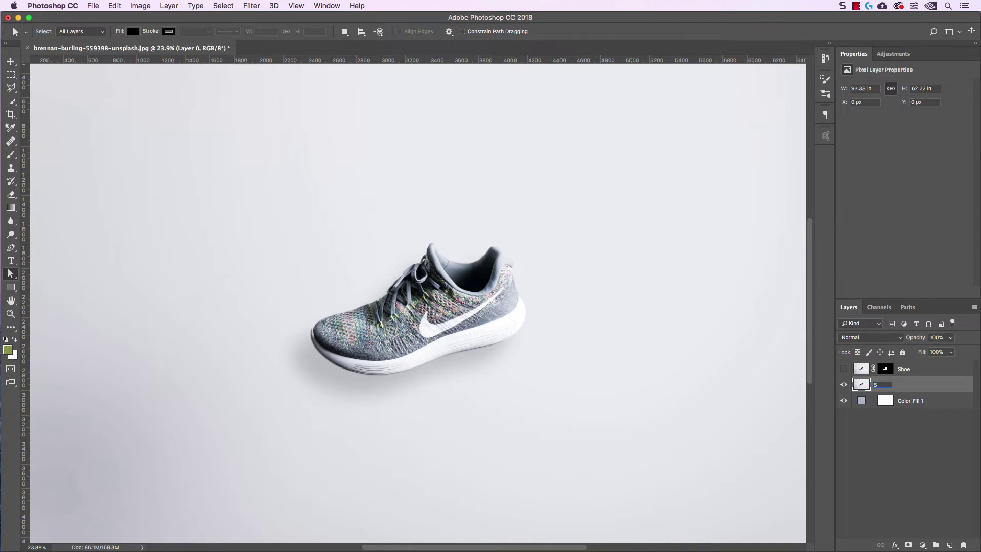
{"action": "type", "text": "Shadow"}
{"action": "key", "text": "Return"}
Toggle the Shoe and Shadow layers to compare them, leaving only Shadow visible above the color fill.
{"action": "left_click", "coordinate": [844, 385]}
{"action": "left_click", "coordinate": [843, 369]}
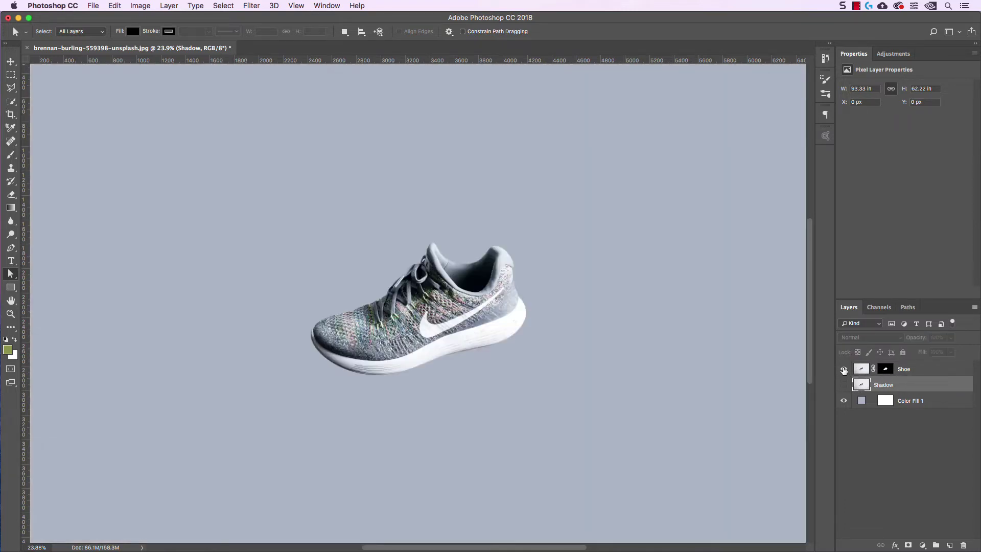
{"action": "left_click", "coordinate": [844, 369]}
{"action": "left_click", "coordinate": [844, 384]}
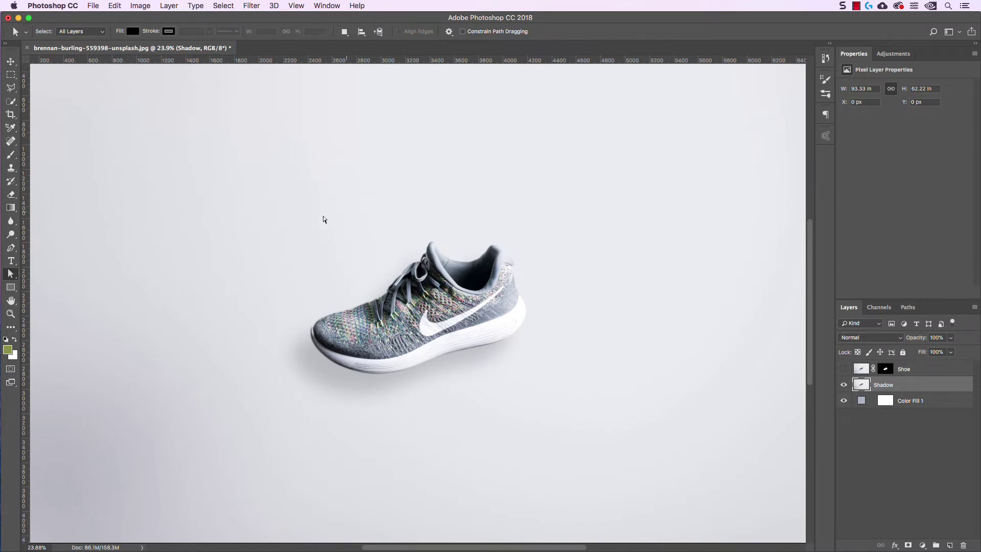
Draw a new Polygonal Lasso selection with a 30 px feather loosely around the shoe and its shadow.
{"action": "left_click", "coordinate": [11, 91]}
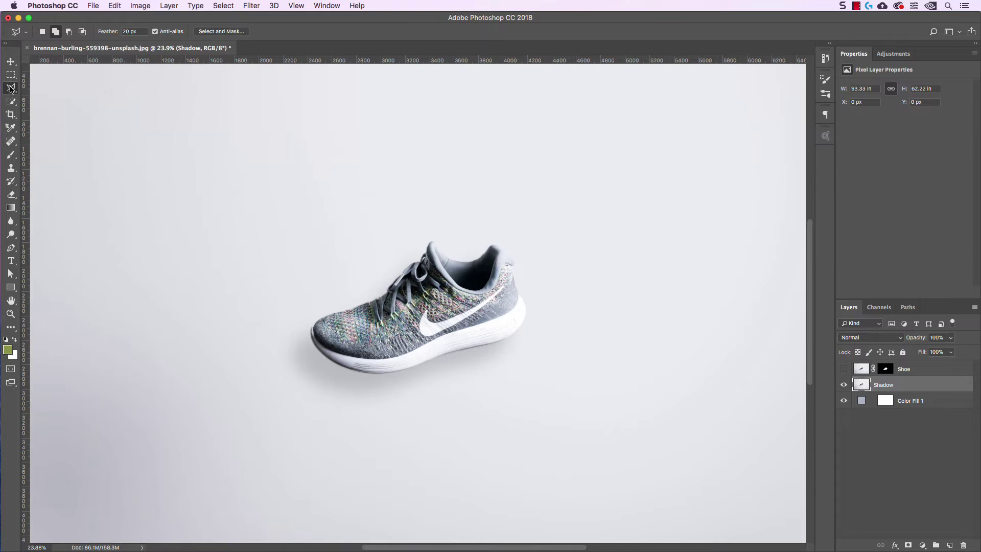
{"action": "left_click", "coordinate": [43, 32]}
{"action": "left_click", "coordinate": [137, 31]}
{"action": "type", "text": "30"}
{"action": "key", "text": "Return"}
{"action": "left_click", "coordinate": [393, 220]}
{"action": "left_click", "coordinate": [360, 258]}
{"action": "left_click", "coordinate": [274, 304]}
{"action": "left_click", "coordinate": [321, 447]}
{"action": "left_click", "coordinate": [378, 453]}
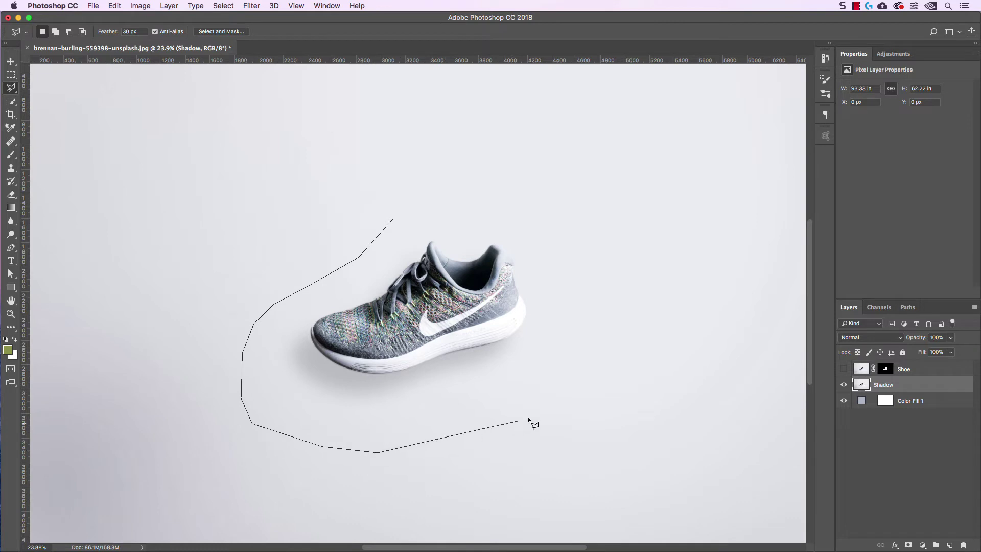
{"action": "left_click", "coordinate": [539, 411]}
{"action": "left_click", "coordinate": [576, 373]}
{"action": "left_click", "coordinate": [597, 311]}
{"action": "left_click", "coordinate": [592, 270]}
{"action": "left_click", "coordinate": [562, 233]}
{"action": "left_click", "coordinate": [521, 211]}
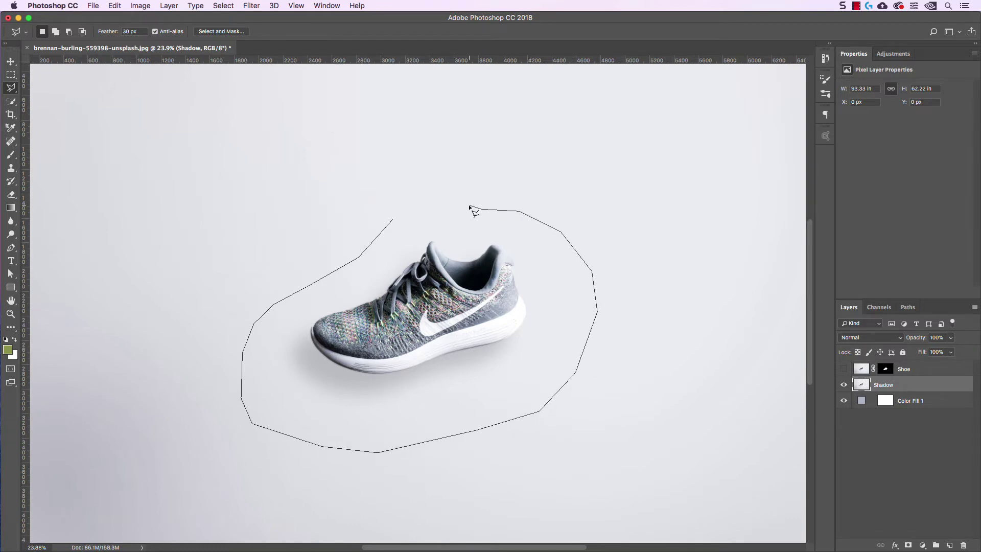
{"action": "left_click", "coordinate": [465, 206]}
{"action": "left_click", "coordinate": [392, 220]}
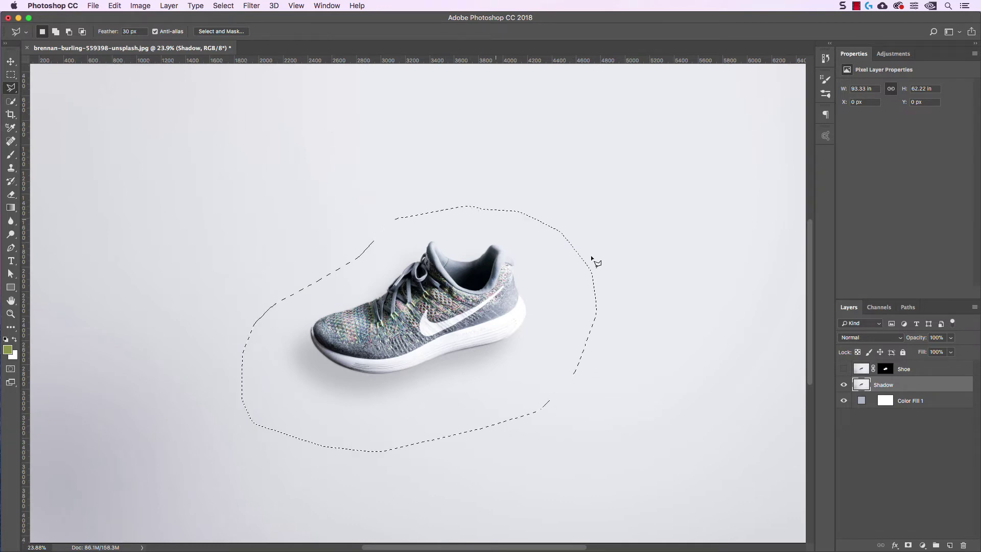
Add a layer mask from the selection to the Shadow layer and set the layer's blend mode to Multiply.
{"action": "left_click", "coordinate": [908, 545]}
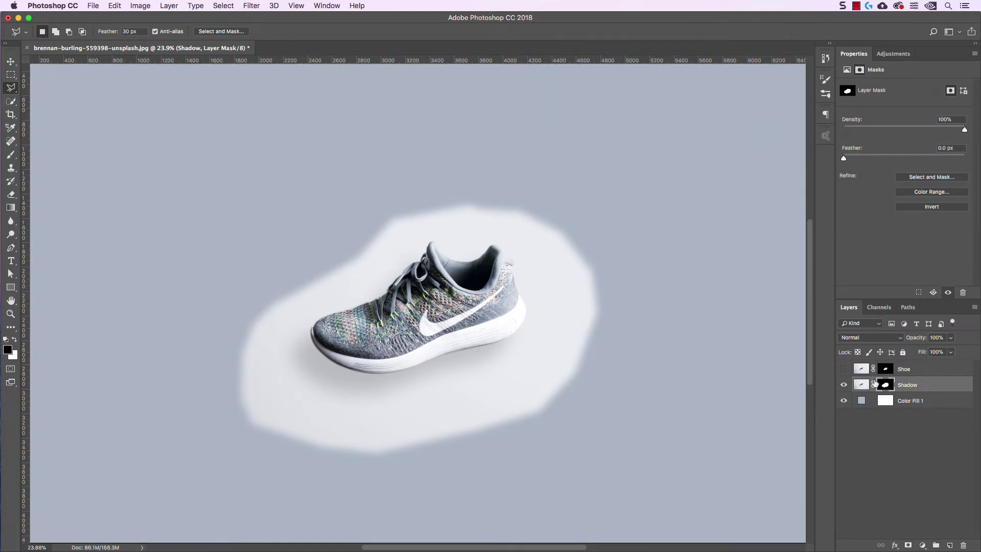
{"action": "left_click", "coordinate": [929, 388]}
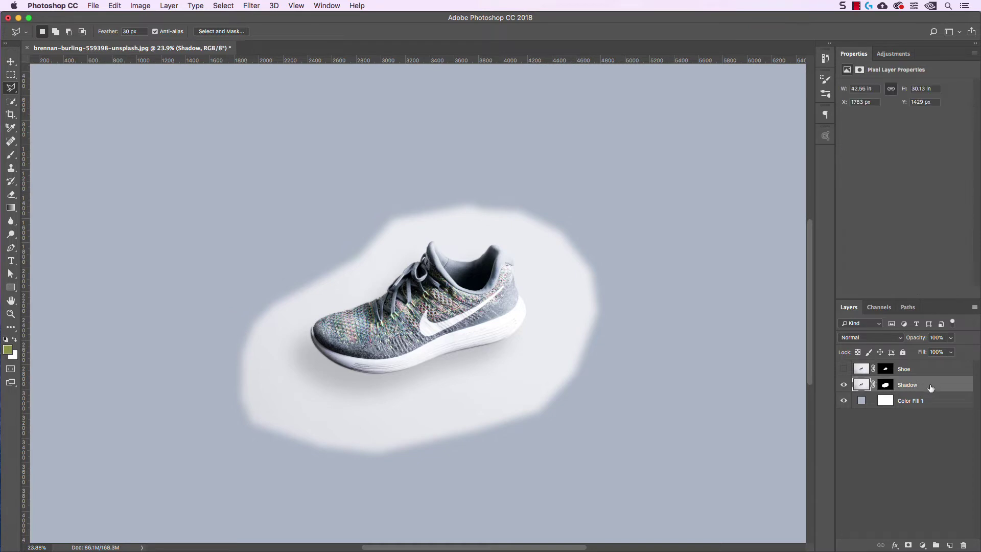
{"action": "left_click", "coordinate": [871, 338]}
{"action": "left_click", "coordinate": [880, 368]}
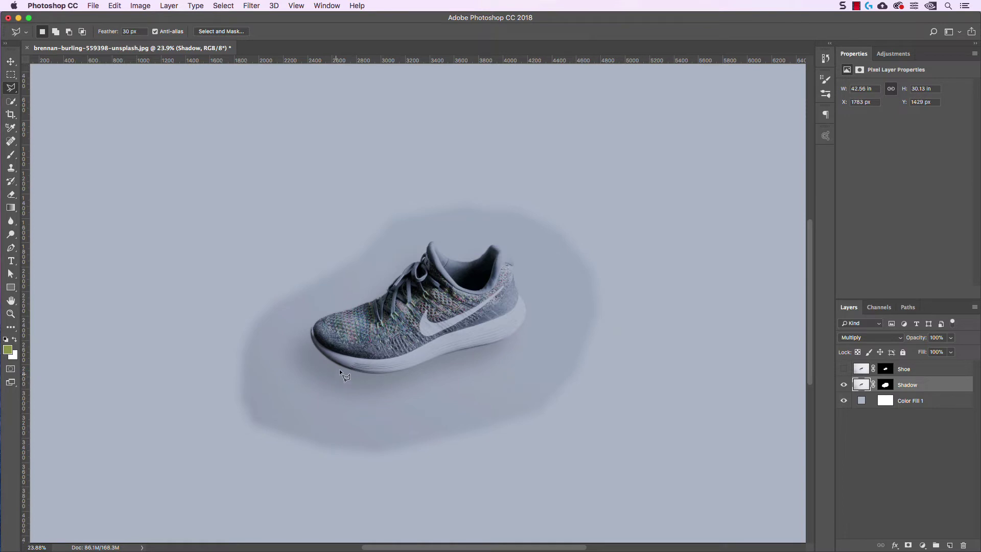
Select Color Fill 1, and hide and reshow it to examine how the Shadow layer blends over it.
{"action": "left_click", "coordinate": [944, 404]}
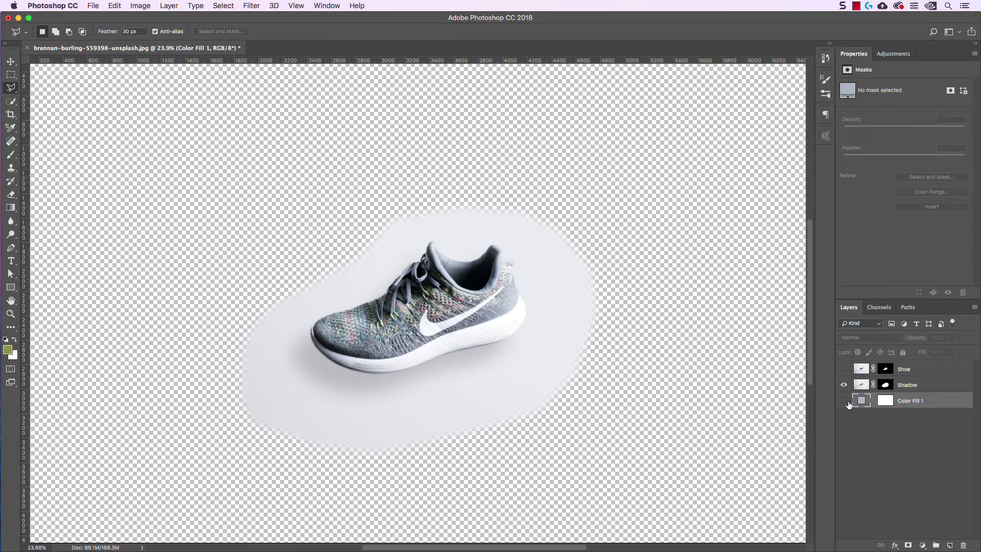
{"action": "left_click", "coordinate": [844, 401]}
{"action": "left_click", "coordinate": [843, 400]}
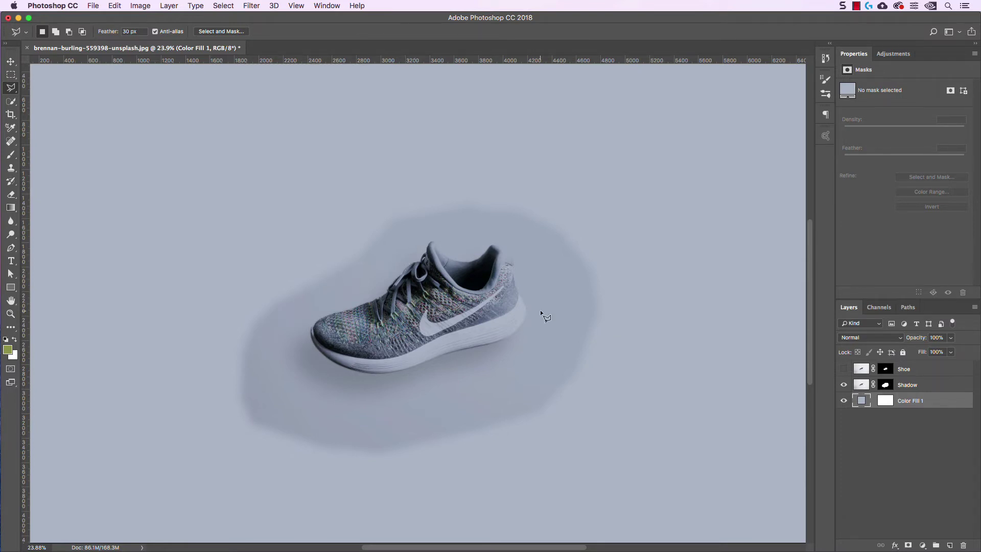
Select the Shadow layer, and hide and reshow it and the color fill to examine the area around the shoe.
{"action": "left_click", "coordinate": [863, 386]}
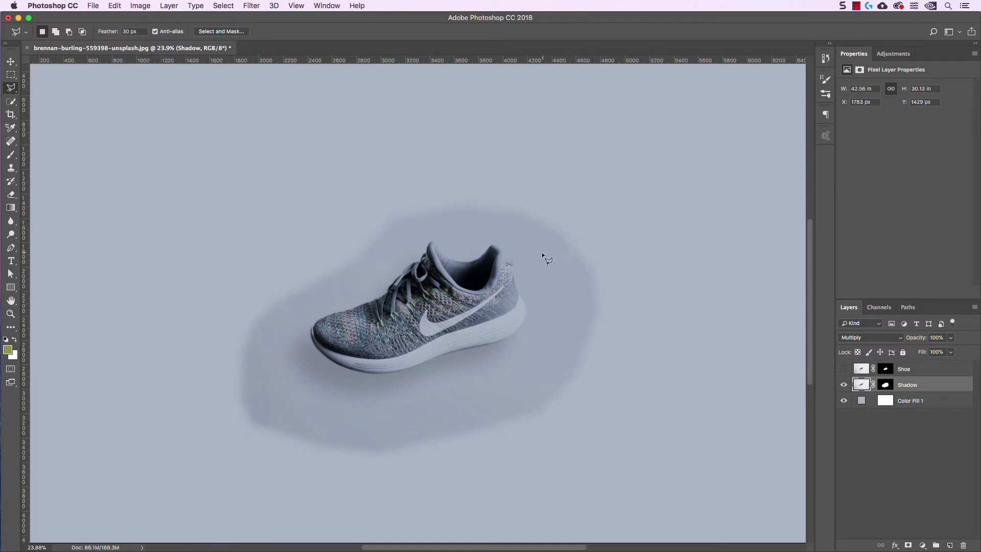
{"action": "left_click", "coordinate": [844, 385]}
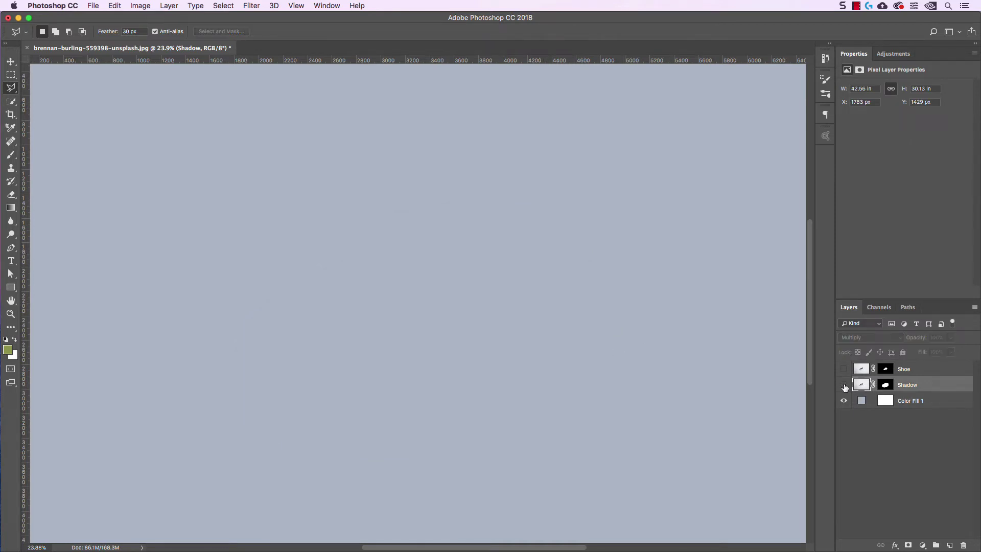
{"action": "left_click", "coordinate": [844, 385]}
{"action": "left_click", "coordinate": [844, 400]}
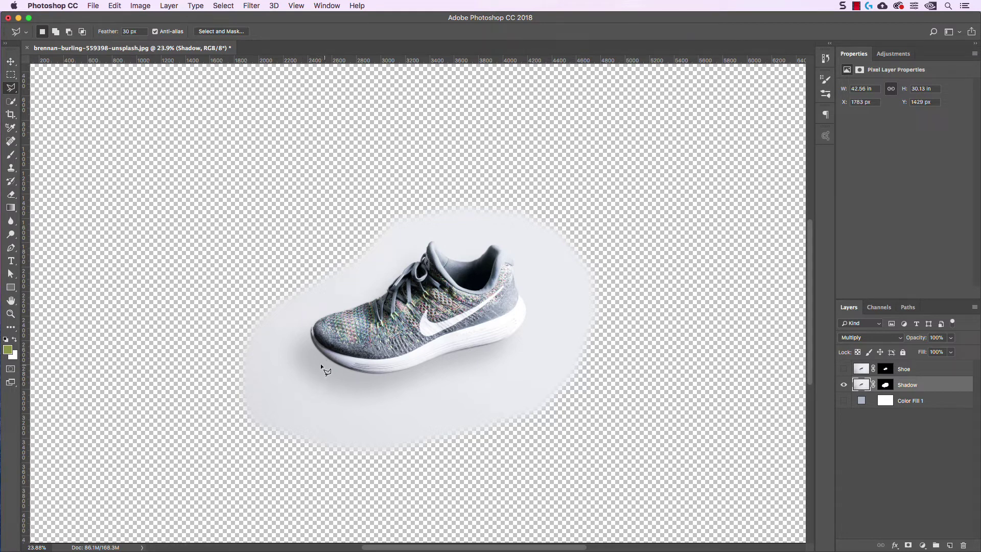
{"action": "left_click", "coordinate": [844, 401]}
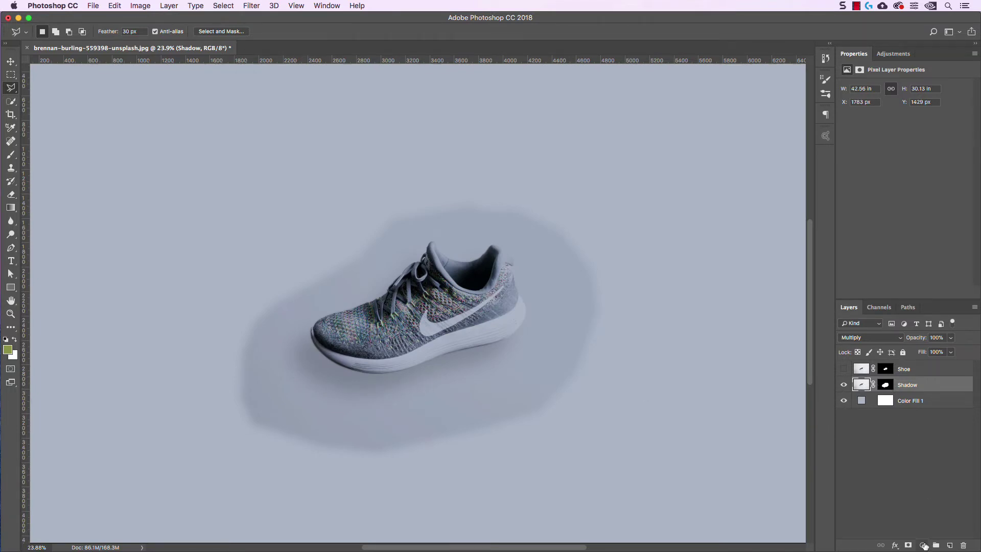
With the color fill hidden, add a Levels adjustment above Shadow with the white input level at 222, and reshow the fill.
{"action": "left_click", "coordinate": [844, 401]}
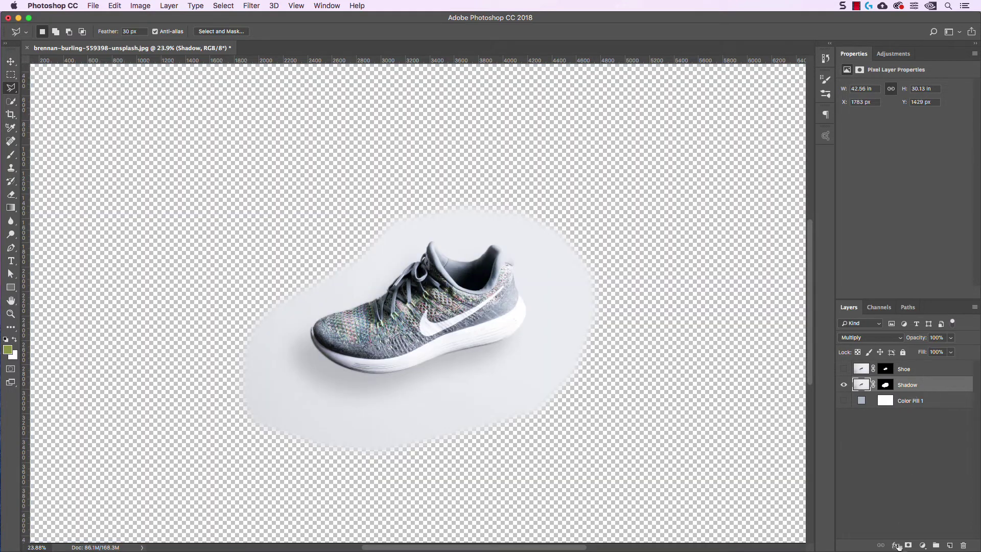
{"action": "left_click", "coordinate": [923, 545]}
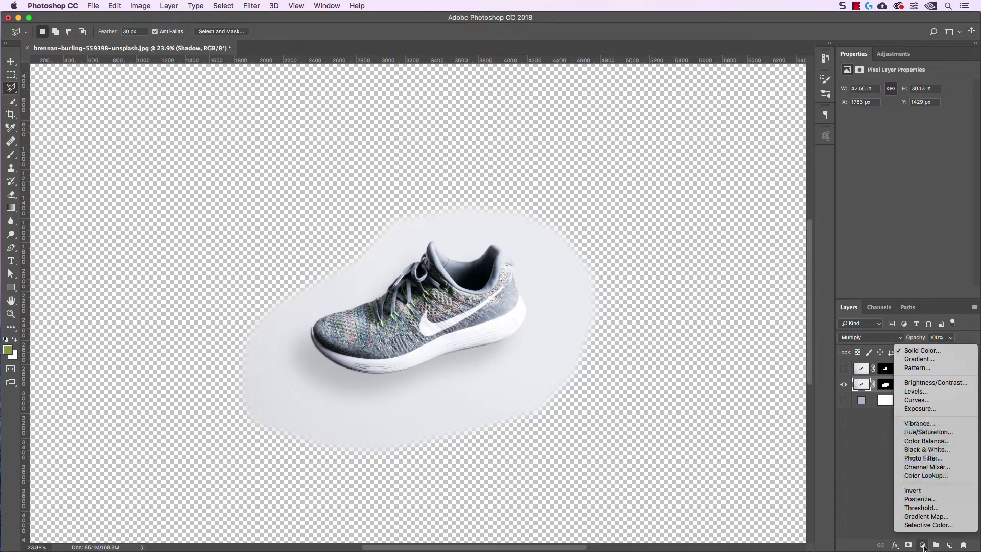
{"action": "left_click", "coordinate": [931, 391]}
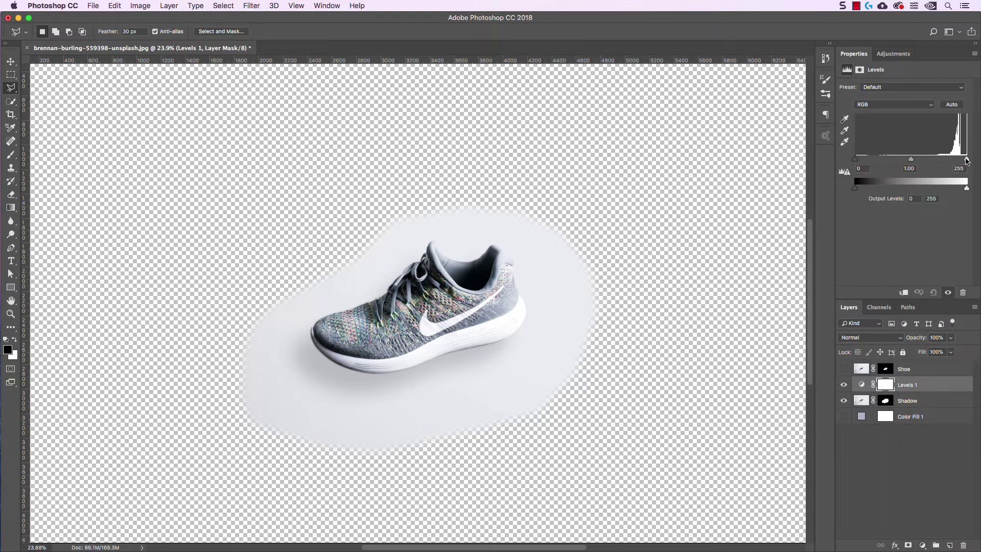
{"action": "mouse_move", "coordinate": [967, 160]}
{"action": "left_mouse_down"}
{"action": "mouse_move", "coordinate": [949, 159]}
{"action": "mouse_move", "coordinate": [968, 160]}
{"action": "mouse_move", "coordinate": [958, 160]}
{"action": "left_mouse_up"}
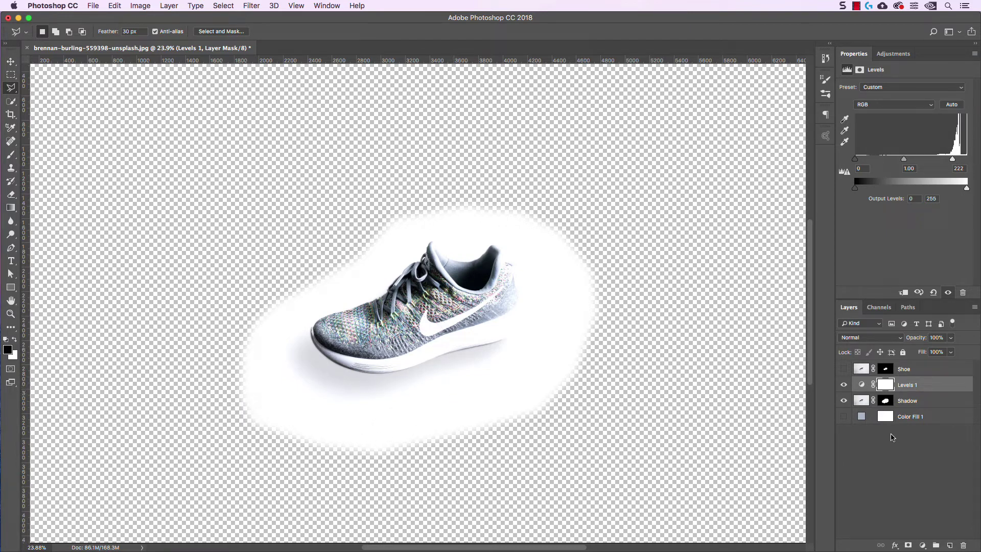
{"action": "left_click", "coordinate": [844, 417]}
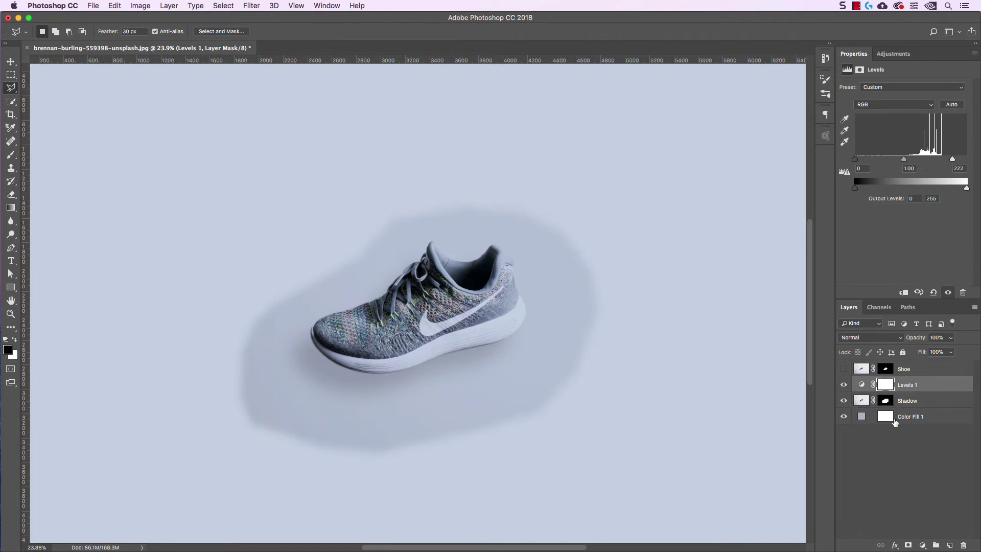
Hide and reshow the Levels 1 layer repeatedly to examine how it affects the background color and the shadow area.
{"action": "left_click", "coordinate": [844, 387]}
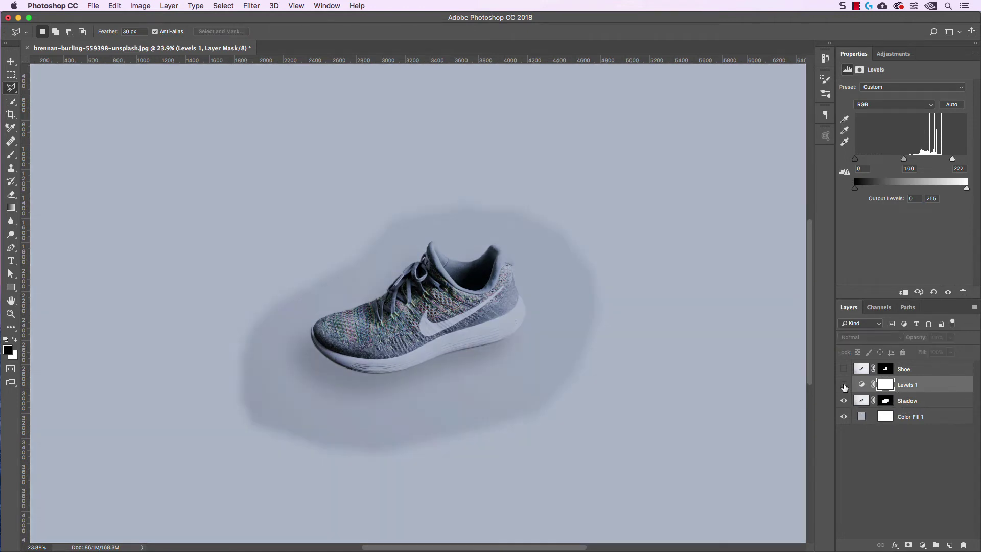
{"action": "left_click", "coordinate": [844, 387]}
{"action": "left_click", "coordinate": [845, 386]}
{"action": "left_click", "coordinate": [844, 386]}
{"action": "left_click", "coordinate": [844, 386]}
{"action": "left_click", "coordinate": [844, 387]}
{"action": "left_click", "coordinate": [844, 387]}
{"action": "left_click", "coordinate": [844, 388]}
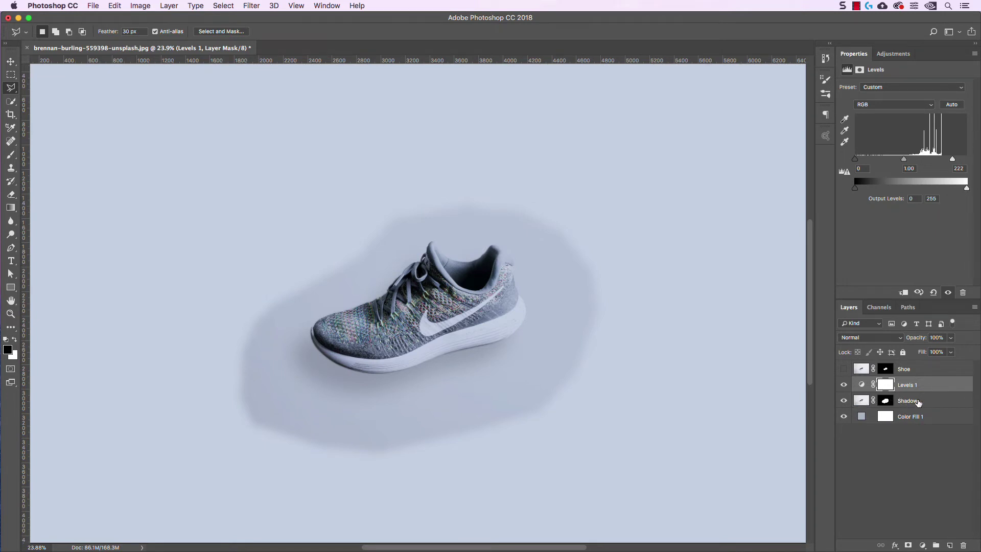
Clip the Levels 1 adjustment to the Shadow layer with a clipping mask.
{"action": "right_click", "coordinate": [931, 384]}
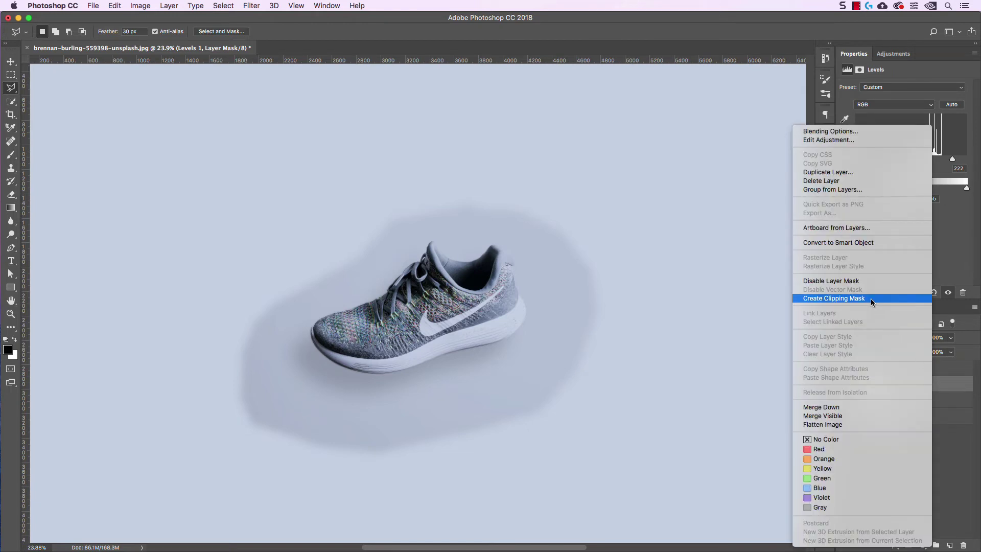
{"action": "left_click", "coordinate": [934, 427]}
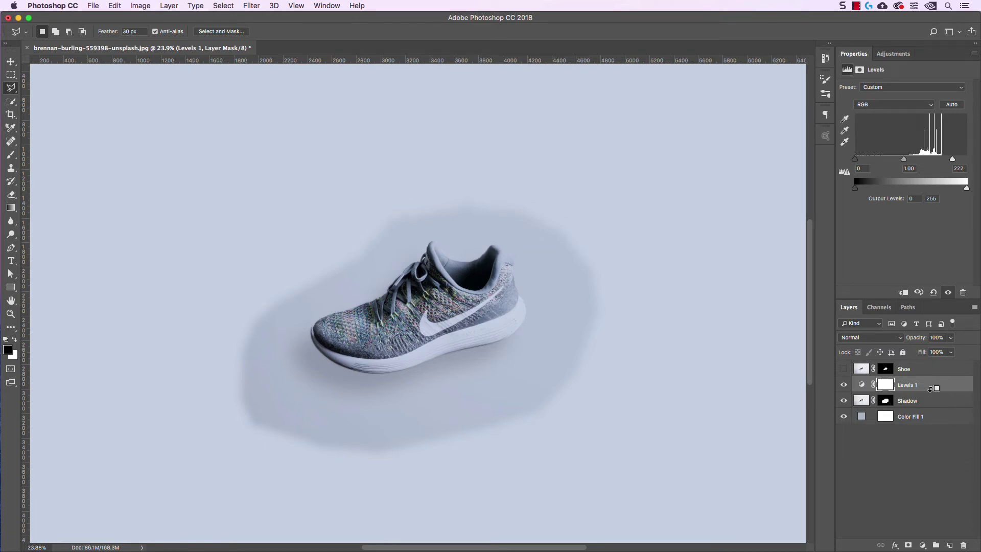
{"action": "left_click", "coordinate": [931, 391], "text": "alt"}
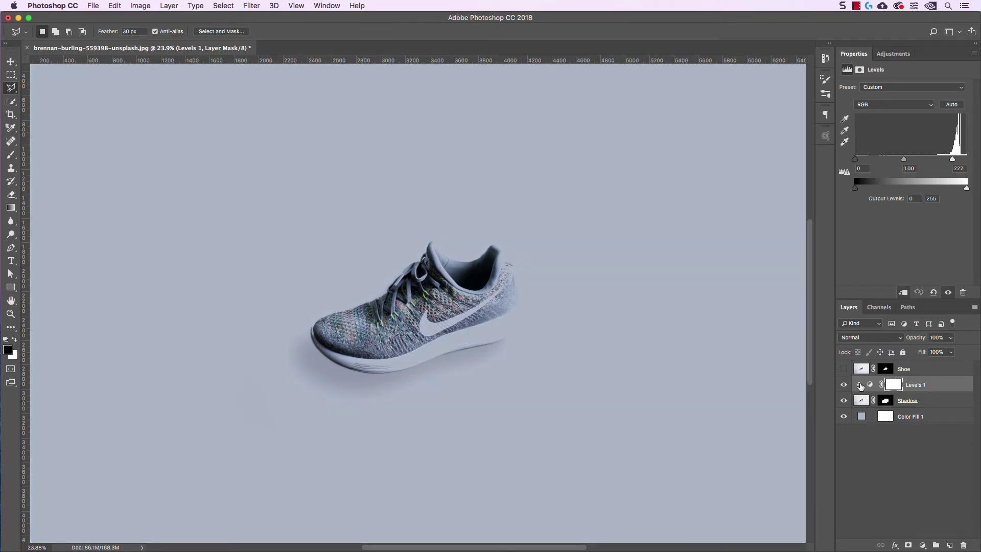
{"action": "left_click", "coordinate": [940, 392], "text": "alt"}
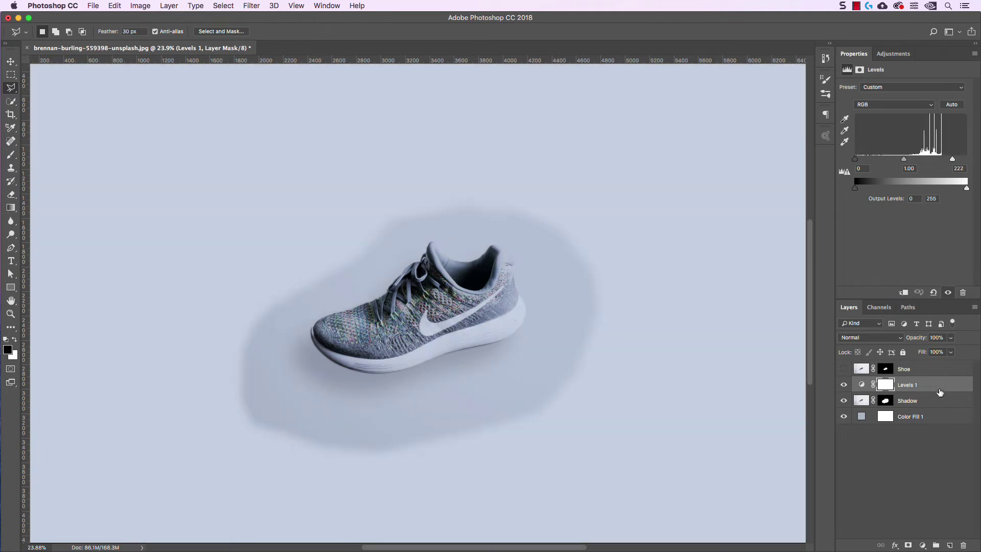
{"action": "right_click", "coordinate": [939, 390]}
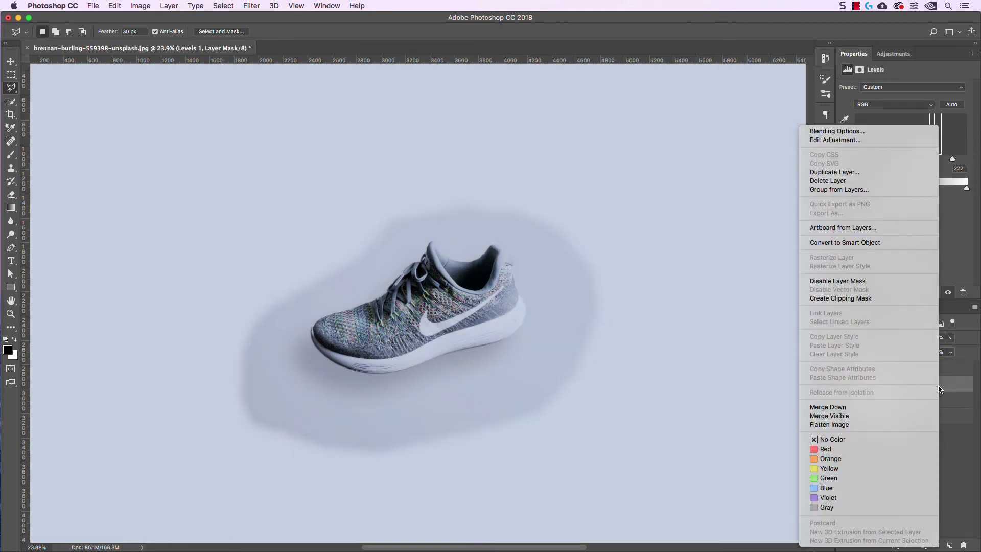
{"action": "left_click", "coordinate": [889, 299]}
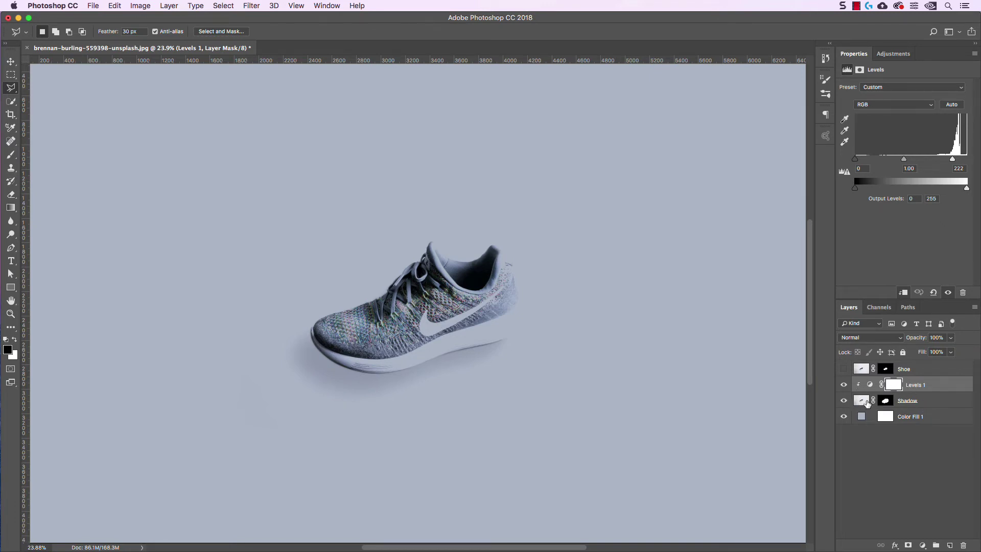
Toggle the clipped Levels 1 layer off and on to compare the area around the shoe with and without the adjustment.
{"action": "left_click", "coordinate": [844, 386]}
{"action": "left_click", "coordinate": [844, 387]}
{"action": "left_click", "coordinate": [844, 386]}
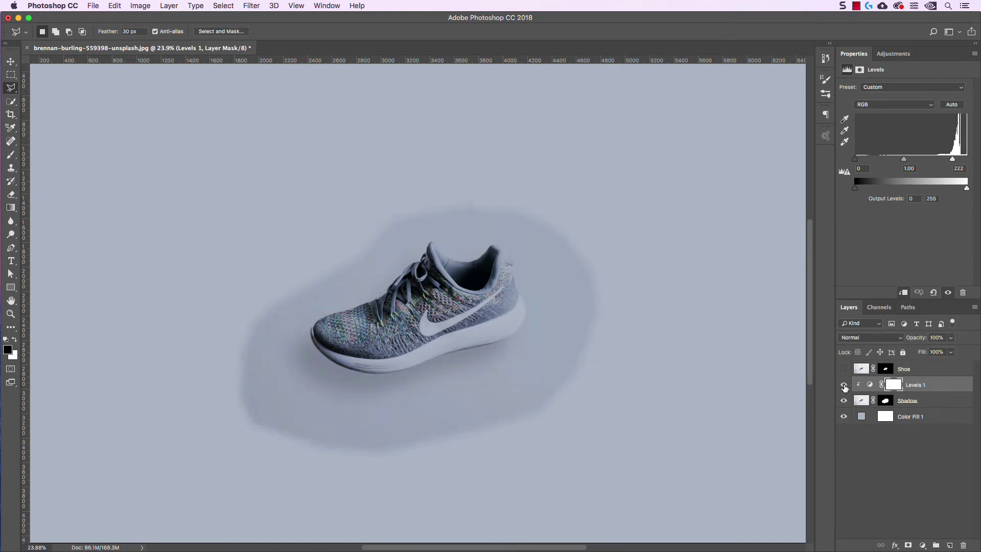
{"action": "left_click", "coordinate": [845, 386]}
{"action": "left_click", "coordinate": [844, 387]}
{"action": "left_click", "coordinate": [844, 386]}
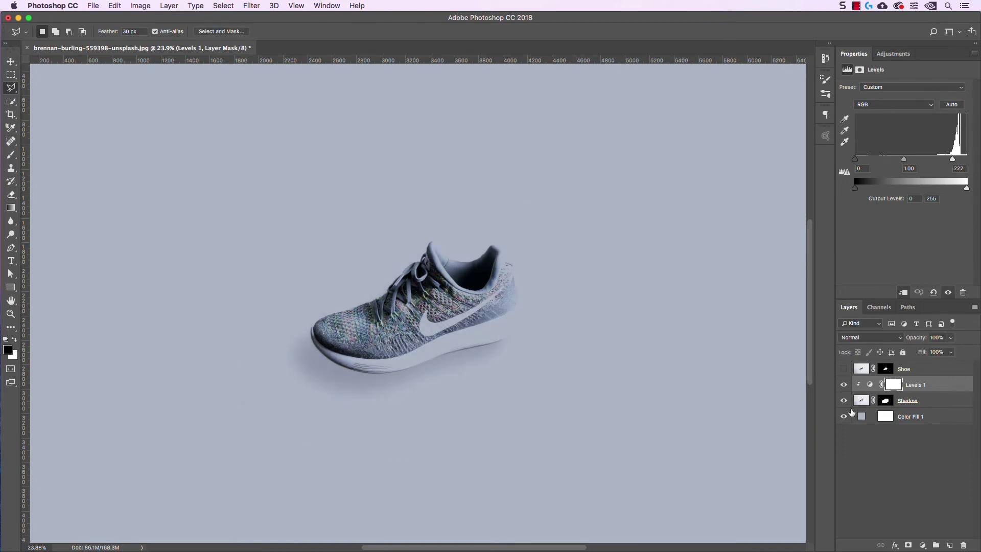
{"action": "left_click", "coordinate": [844, 386]}
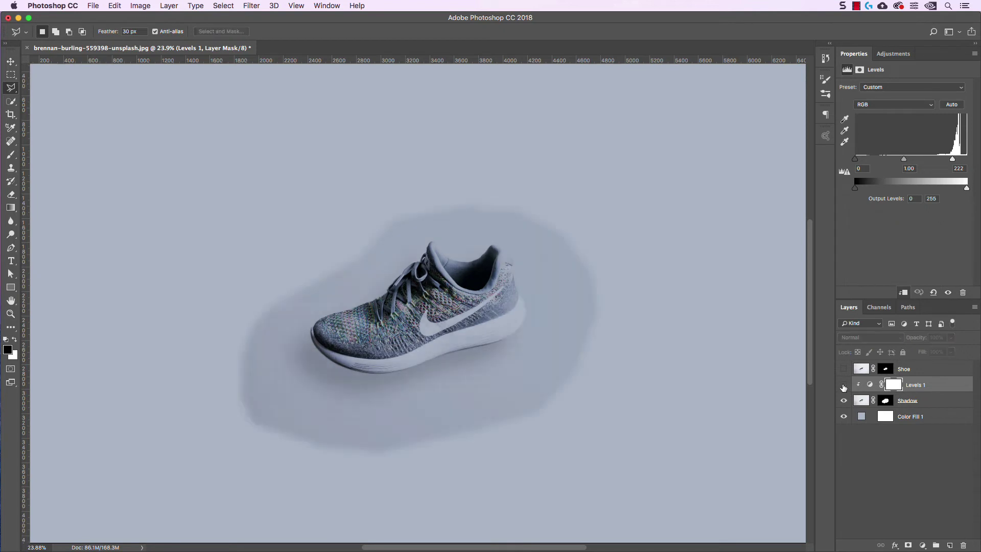
{"action": "left_click", "coordinate": [844, 386]}
{"action": "left_click", "coordinate": [845, 387]}
{"action": "left_click", "coordinate": [844, 387]}
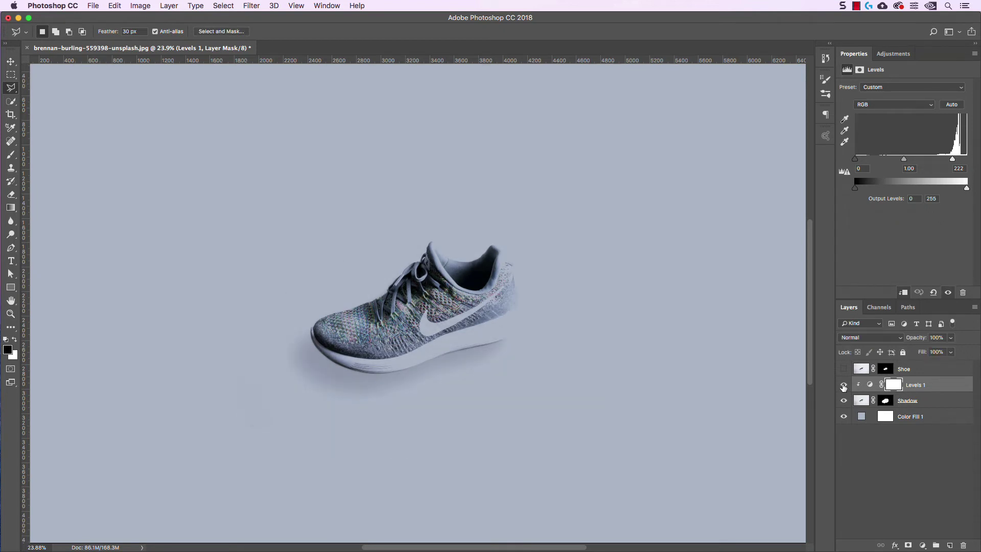
{"action": "left_click", "coordinate": [844, 386]}
{"action": "left_click", "coordinate": [844, 386]}
{"action": "left_click", "coordinate": [844, 387]}
{"action": "left_click", "coordinate": [844, 387]}
{"action": "left_click", "coordinate": [844, 386]}
{"action": "left_click", "coordinate": [844, 386]}
{"action": "left_click", "coordinate": [844, 387]}
{"action": "left_click", "coordinate": [844, 386]}
{"action": "left_click", "coordinate": [844, 387]}
{"action": "left_click", "coordinate": [844, 386]}
Set the white input level of Levels 1 to 211 and make the Shoe layer visible above it.
{"action": "left_click", "coordinate": [871, 384]}
{"action": "mouse_move", "coordinate": [954, 160]}
{"action": "left_mouse_down"}
{"action": "mouse_move", "coordinate": [975, 164]}
{"action": "mouse_move", "coordinate": [948, 162]}
{"action": "left_mouse_up"}
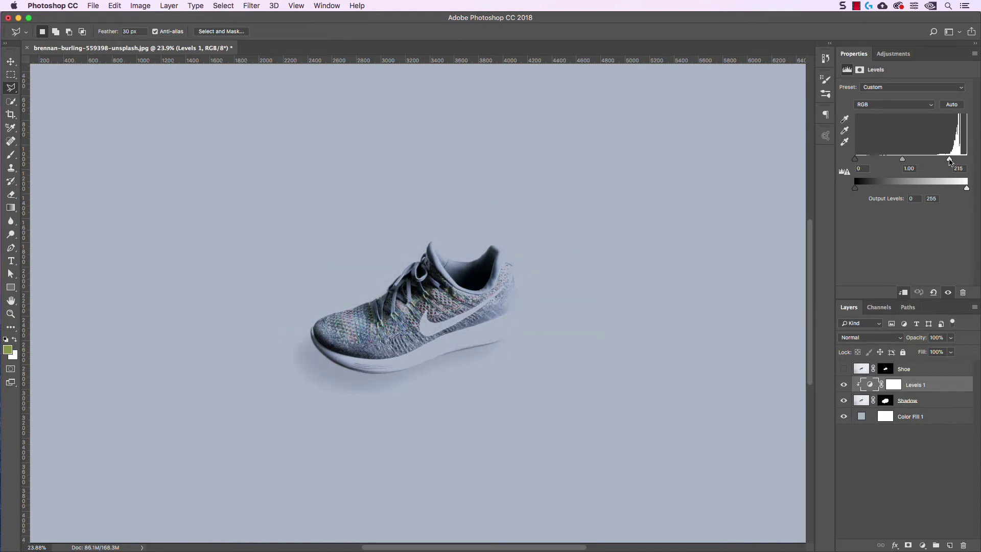
{"action": "left_click", "coordinate": [844, 369]}
{"action": "left_click", "coordinate": [845, 369]}
{"action": "left_click", "coordinate": [844, 370]}
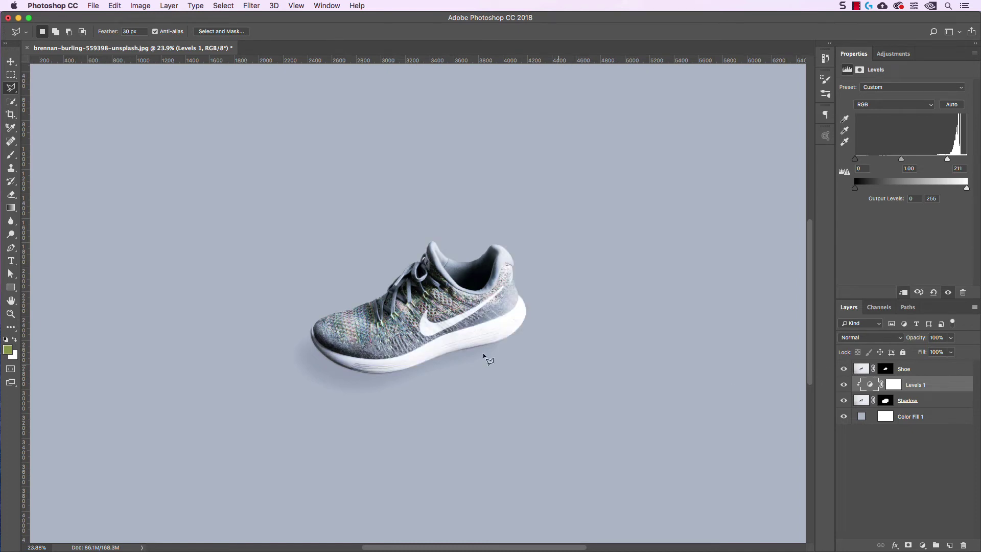
{"action": "left_click", "coordinate": [844, 370]}
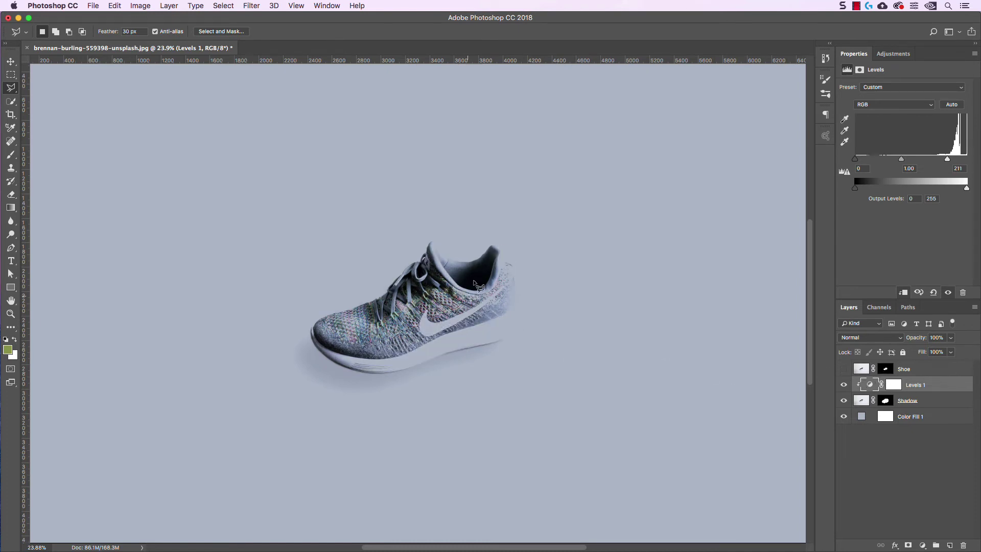
{"action": "left_click", "coordinate": [844, 369]}
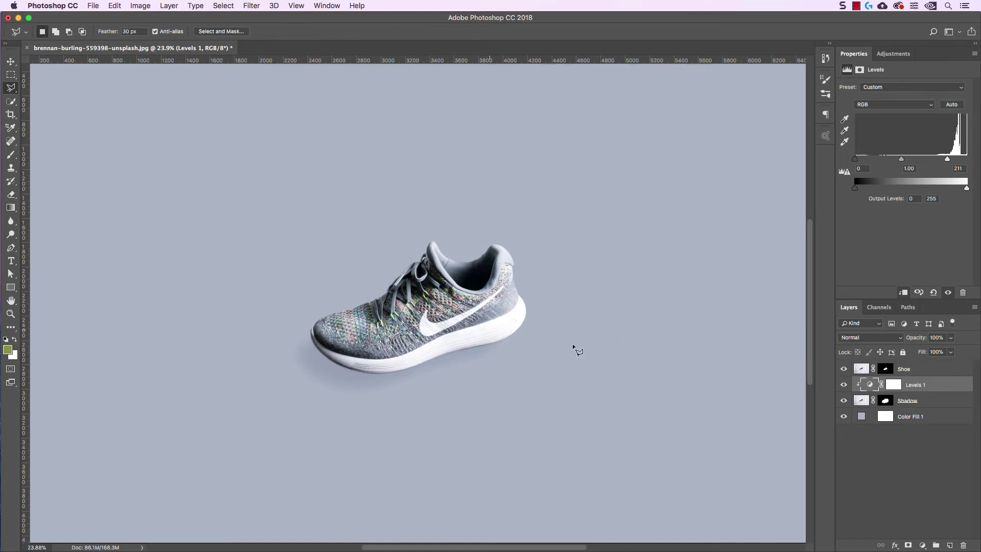
Select the Shoe layer, and toggle the Shoe, Shadow and Color Fill 1 layers in turn to examine what each contributes.
{"action": "left_click", "coordinate": [927, 370]}
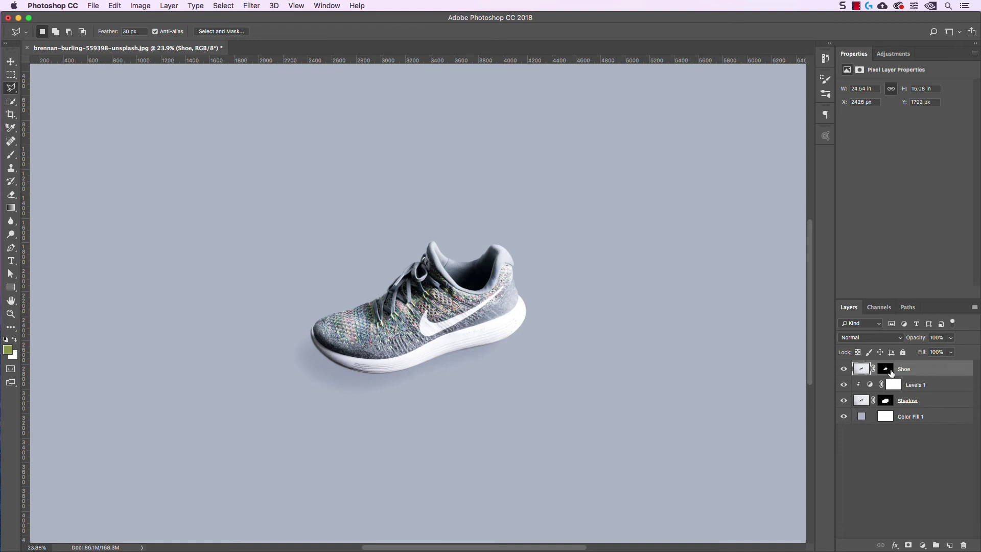
{"action": "left_click", "coordinate": [844, 369]}
{"action": "left_click", "coordinate": [845, 369]}
{"action": "left_click", "coordinate": [844, 402]}
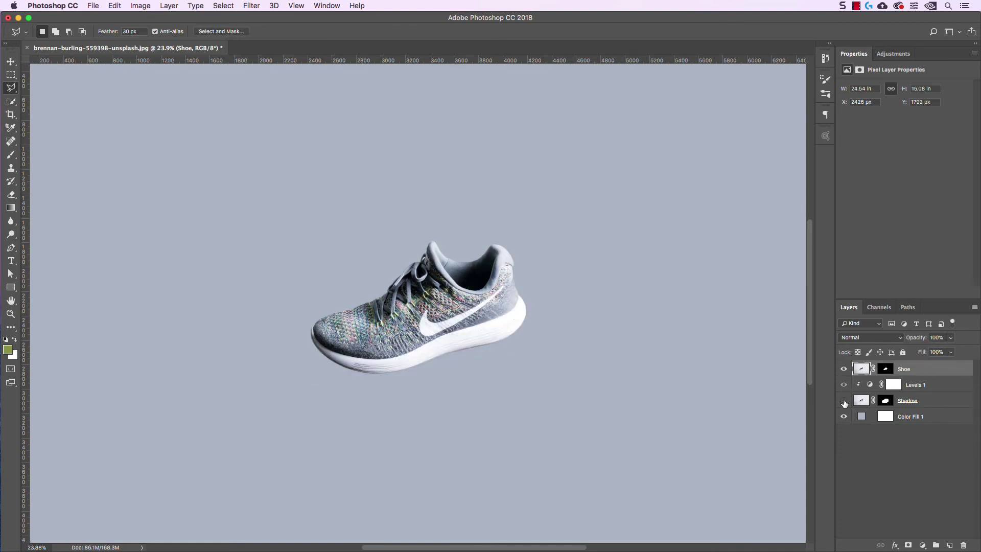
{"action": "left_click", "coordinate": [844, 401]}
{"action": "left_click", "coordinate": [844, 401]}
{"action": "left_click", "coordinate": [845, 401]}
{"action": "left_click", "coordinate": [844, 401]}
{"action": "left_click", "coordinate": [844, 417]}
{"action": "left_click", "coordinate": [844, 417]}
{"action": "left_click", "coordinate": [844, 417]}
{"action": "left_click", "coordinate": [845, 417]}
{"action": "left_click", "coordinate": [844, 401]}
{"action": "left_click", "coordinate": [844, 401]}
{"action": "left_click", "coordinate": [844, 401]}
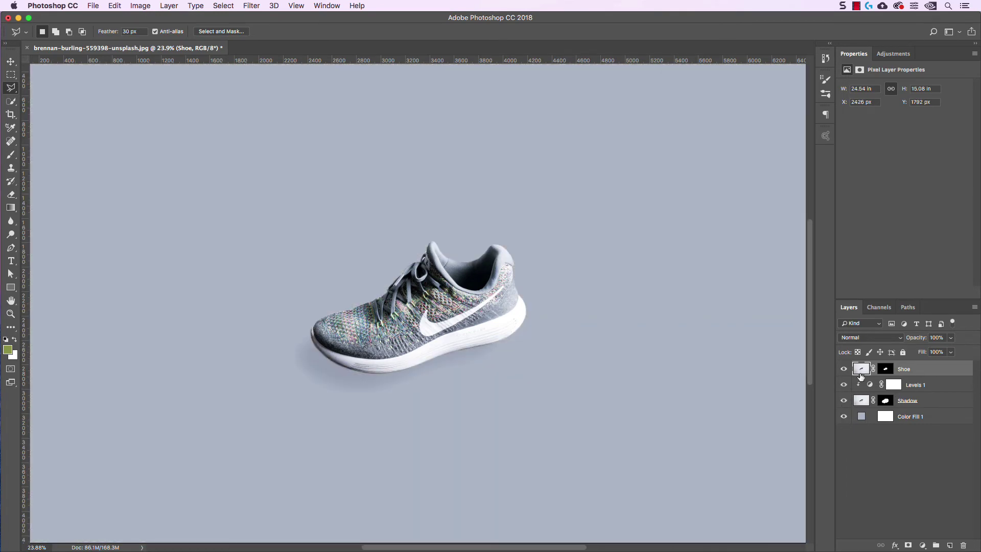
Group the Shoe, Levels 1 and Shadow layers, and name the group Shoe.
{"action": "left_click", "coordinate": [929, 402], "text": "shift"}
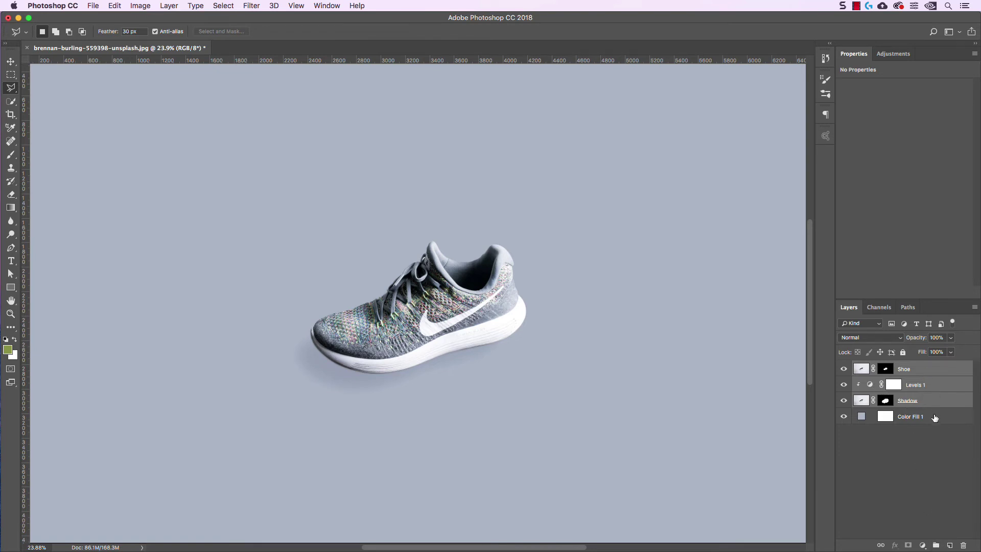
{"action": "left_click", "coordinate": [935, 418]}
{"action": "left_click", "coordinate": [938, 372]}
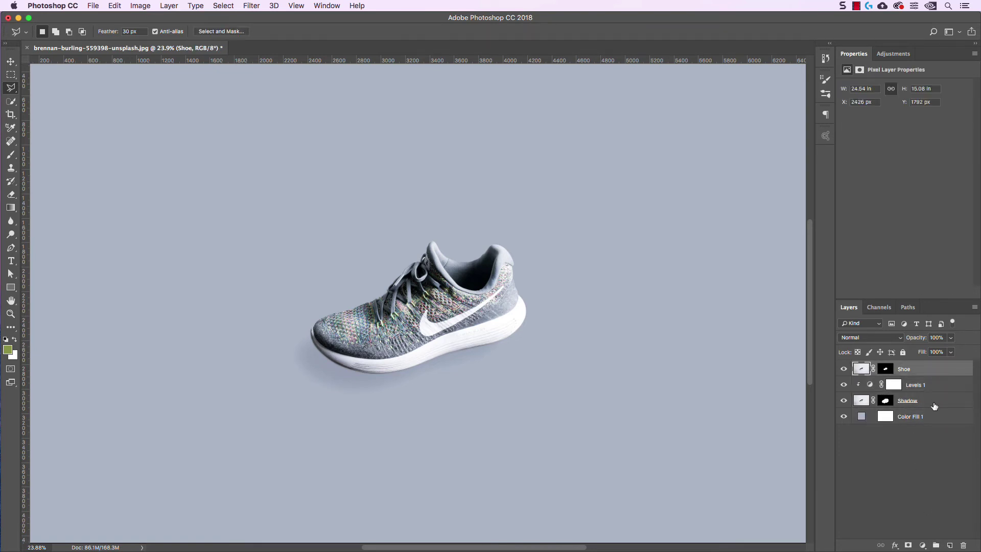
{"action": "left_click", "coordinate": [935, 401], "text": "shift"}
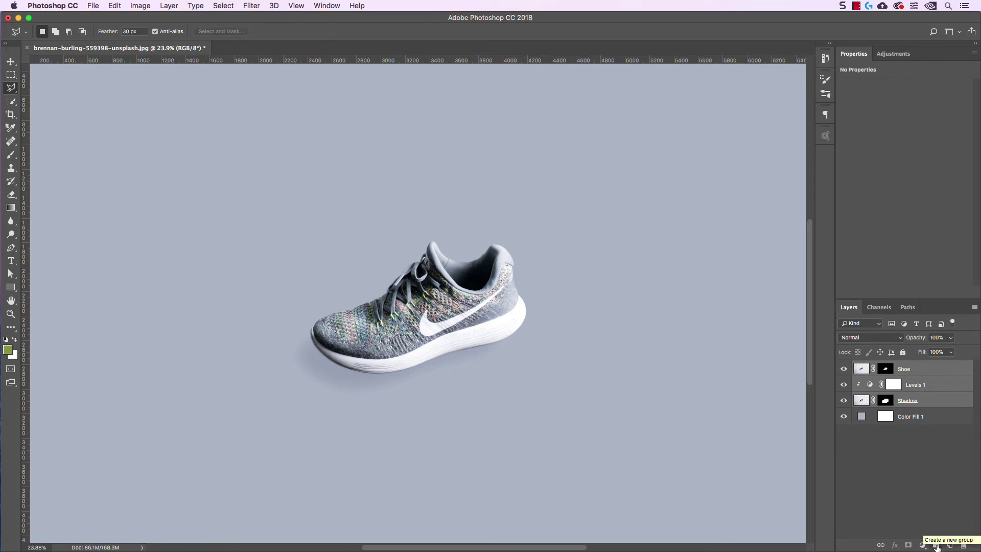
{"action": "left_click", "coordinate": [936, 546]}
{"action": "double_click", "coordinate": [887, 368]}
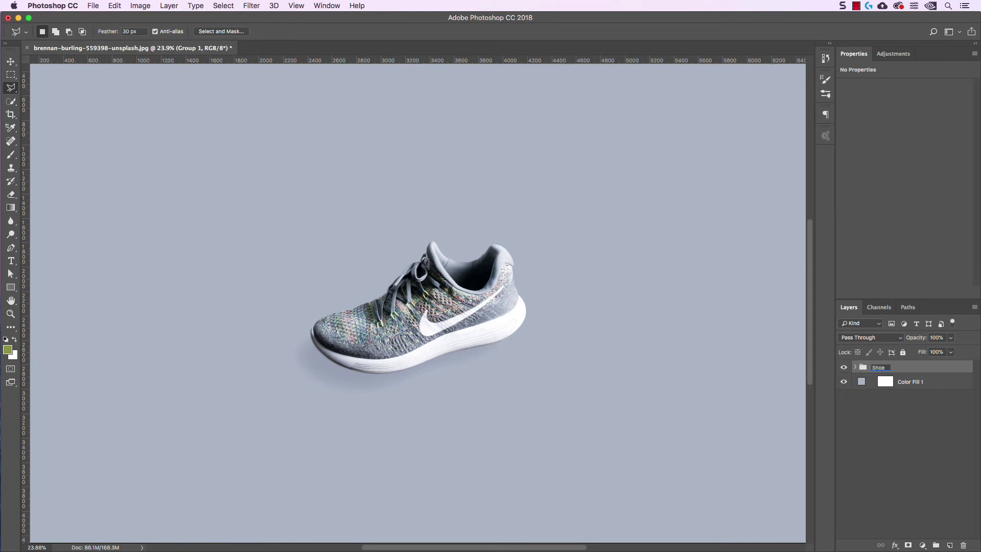
{"action": "key", "text": "Return"}
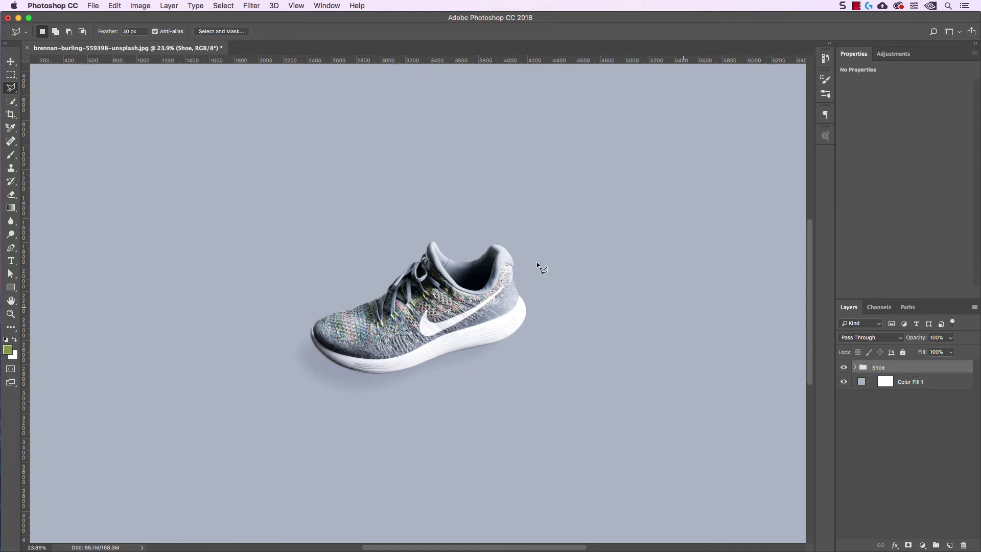
Activate the Move tool and, with Auto-Select set to Layer, select the Shoe layer by picking the sneaker on the canvas.
{"action": "left_click", "coordinate": [15, 63]}
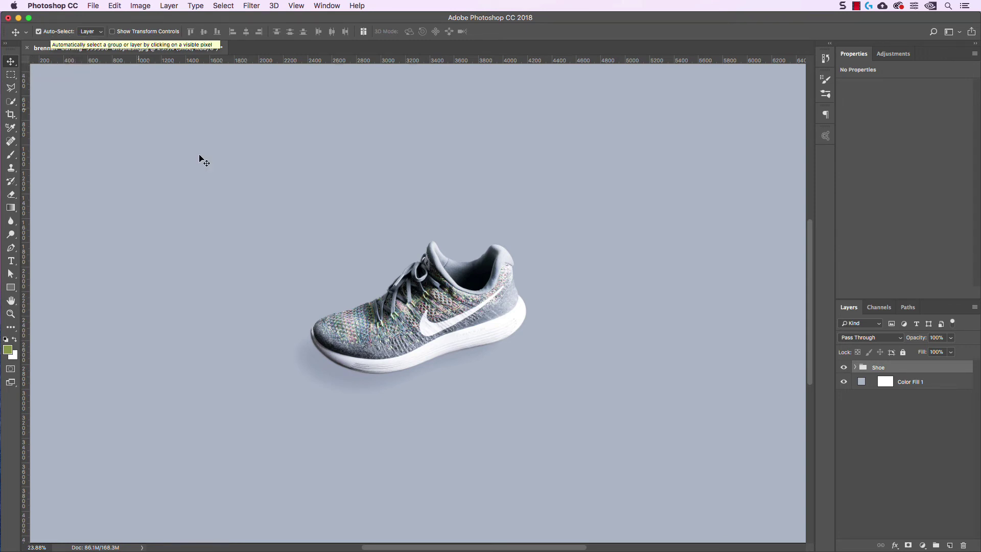
{"action": "left_click", "coordinate": [431, 313]}
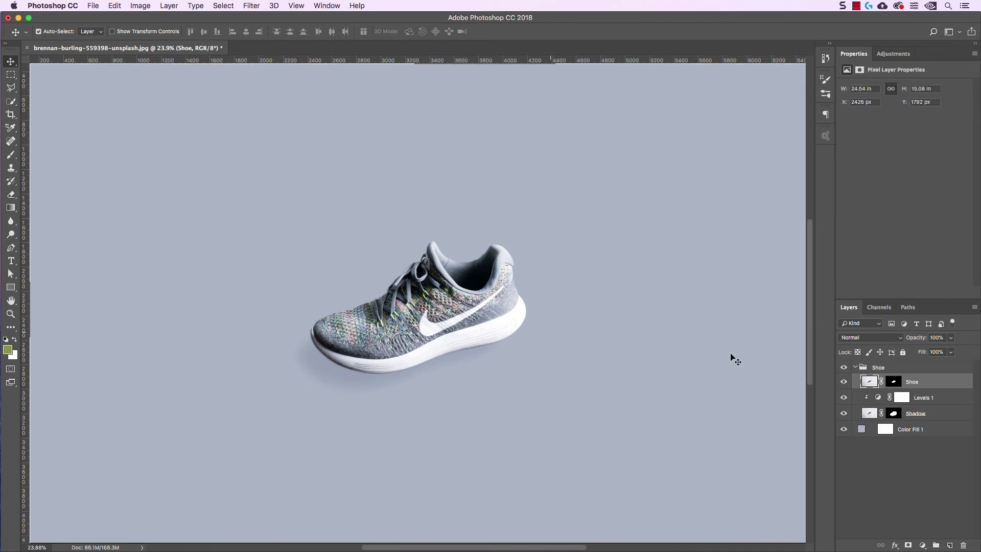
Collapse the Shoe group, turn off Auto-Select, and move the whole group around the canvas together with its shadow.
{"action": "left_click", "coordinate": [855, 367]}
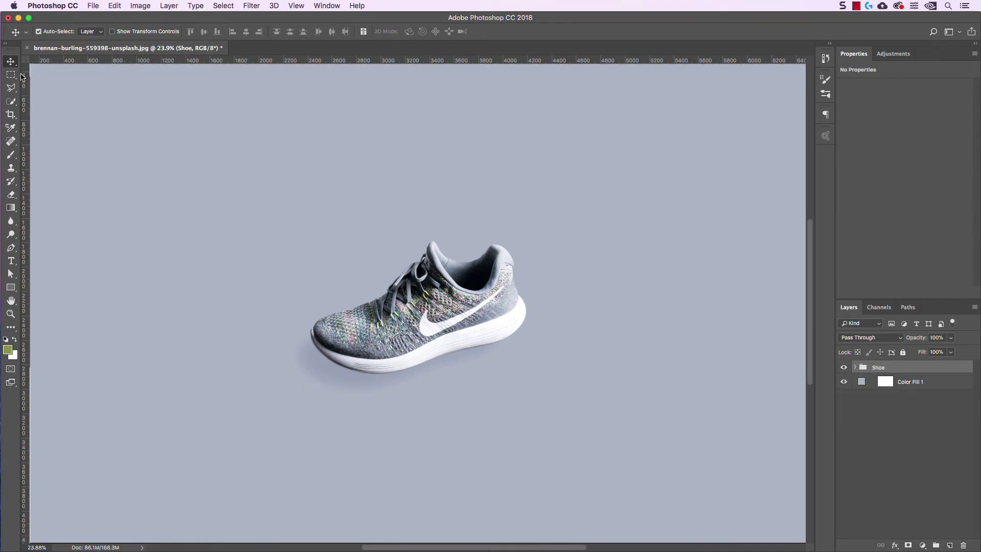
{"action": "left_click", "coordinate": [44, 32]}
{"action": "left_click_drag", "start_coordinate": [475, 324], "coordinate": [653, 317]}
{"action": "left_click_drag", "start_coordinate": [602, 299], "coordinate": [421, 224]}
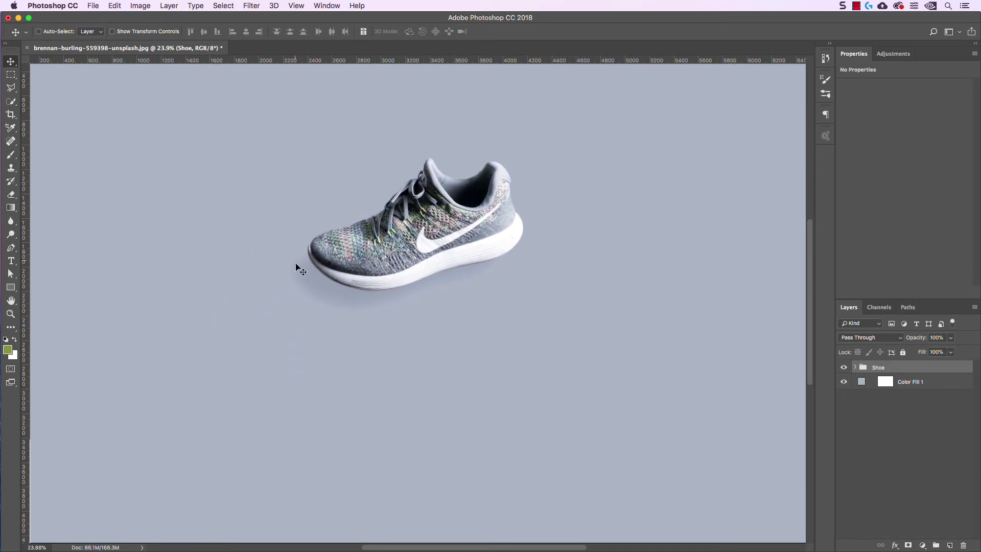
Try placing a duplicate of the Shoe group beside the original, and remove the duplicate again.
{"action": "left_click_drag", "start_coordinate": [398, 256], "coordinate": [319, 317]}
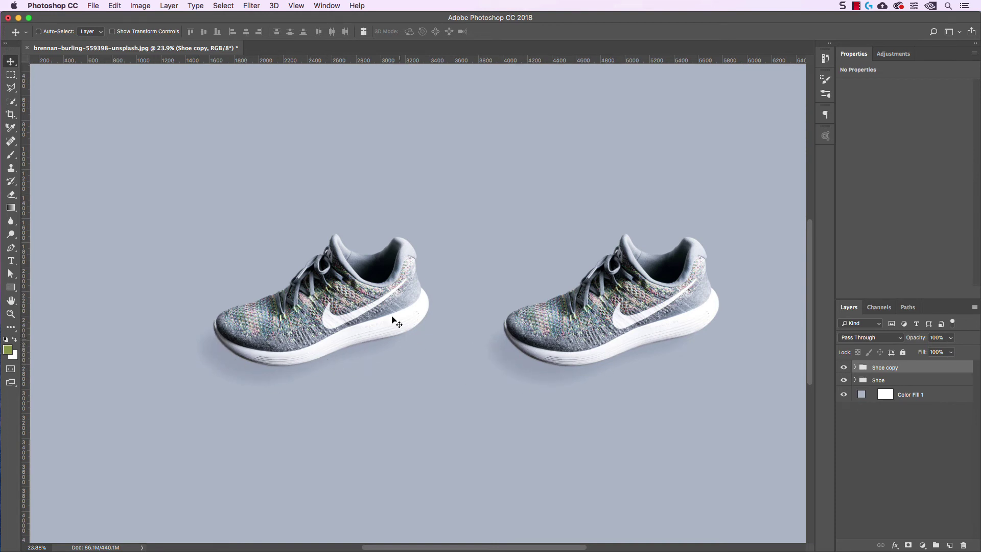
{"action": "key", "text": "super"}
{"action": "key", "text": "Delete"}
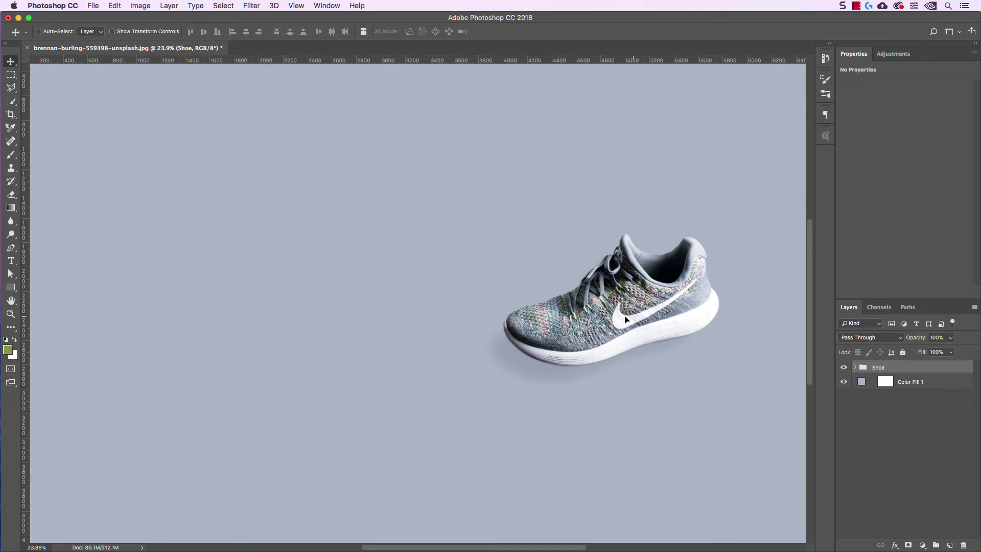
Move the Shoe group back to the middle of the canvas and crop the image around it to about 4400 px wide.
{"action": "left_click_drag", "start_coordinate": [634, 323], "coordinate": [446, 323]}
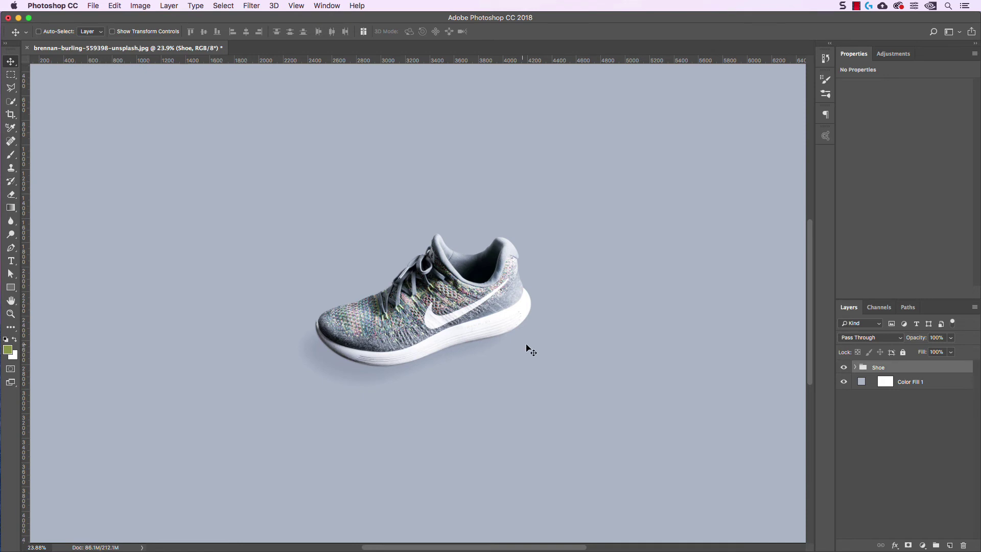
{"action": "scroll", "coordinate": [450, 342], "scroll_direction": "down", "scroll_amount": 3}
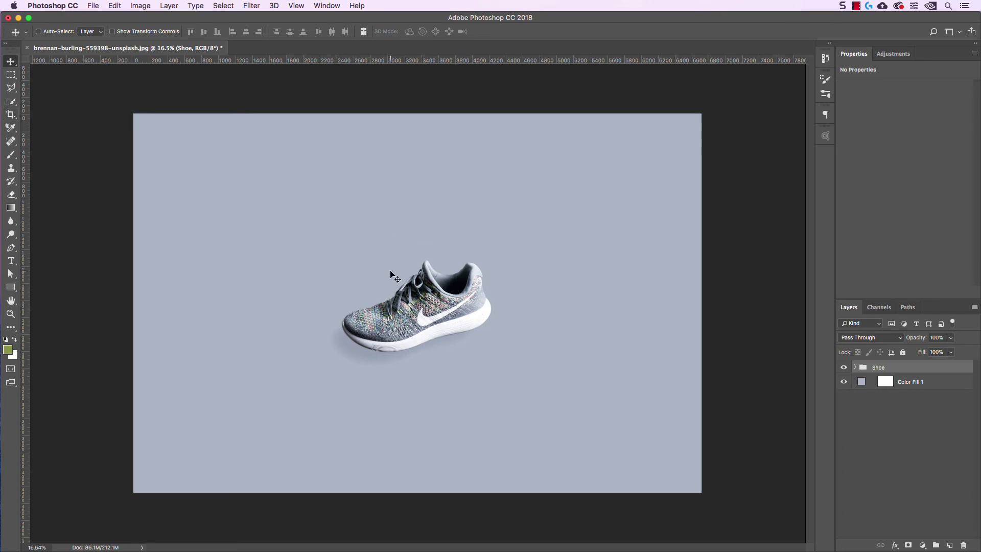
{"action": "left_click", "coordinate": [11, 115]}
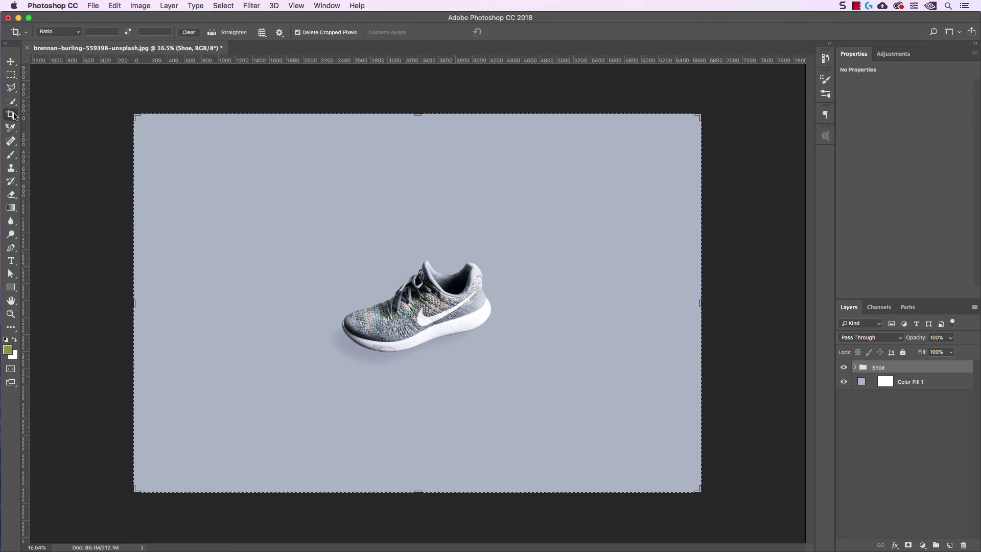
{"action": "left_click_drag", "start_coordinate": [703, 304], "coordinate": [629, 304]}
{"action": "left_click_drag", "start_coordinate": [417, 116], "coordinate": [417, 175]}
{"action": "left_click_drag", "start_coordinate": [632, 307], "coordinate": [612, 305]}
{"action": "left_click_drag", "start_coordinate": [414, 175], "coordinate": [417, 182]}
{"action": "left_click_drag", "start_coordinate": [612, 306], "coordinate": [605, 306]}
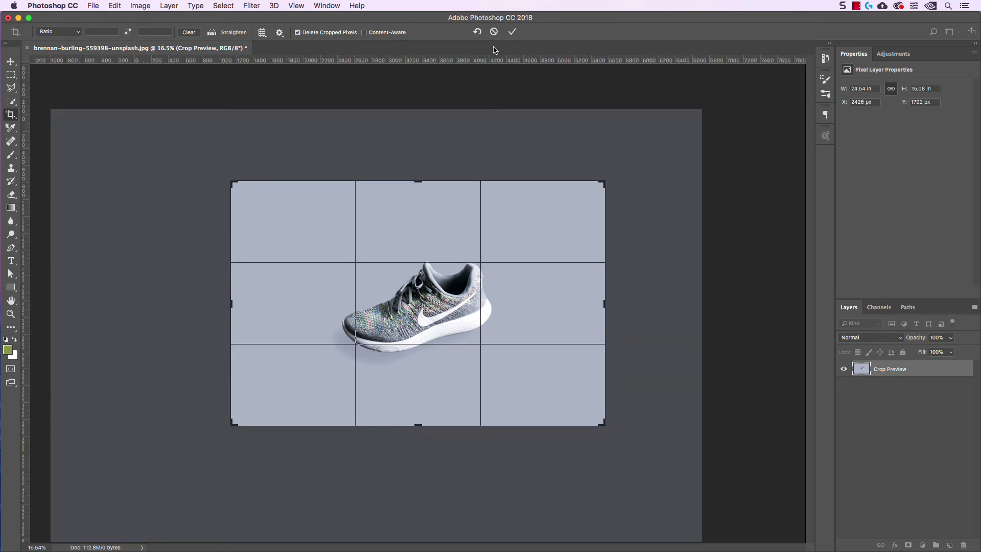
{"action": "left_click", "coordinate": [512, 32]}
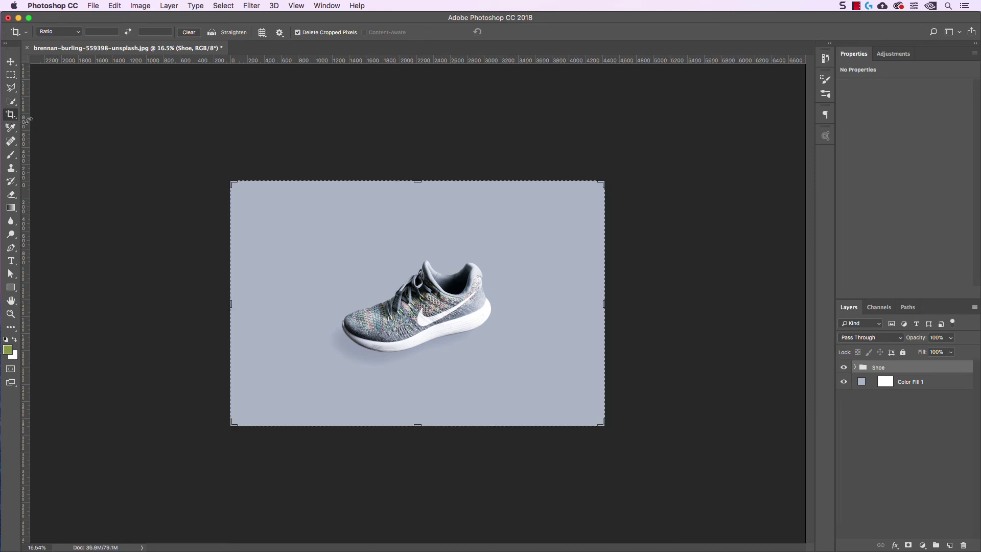
Try a much tighter crop that cuts through the sneaker's heel, and undo it.
{"action": "left_click_drag", "start_coordinate": [415, 180], "coordinate": [416, 192]}
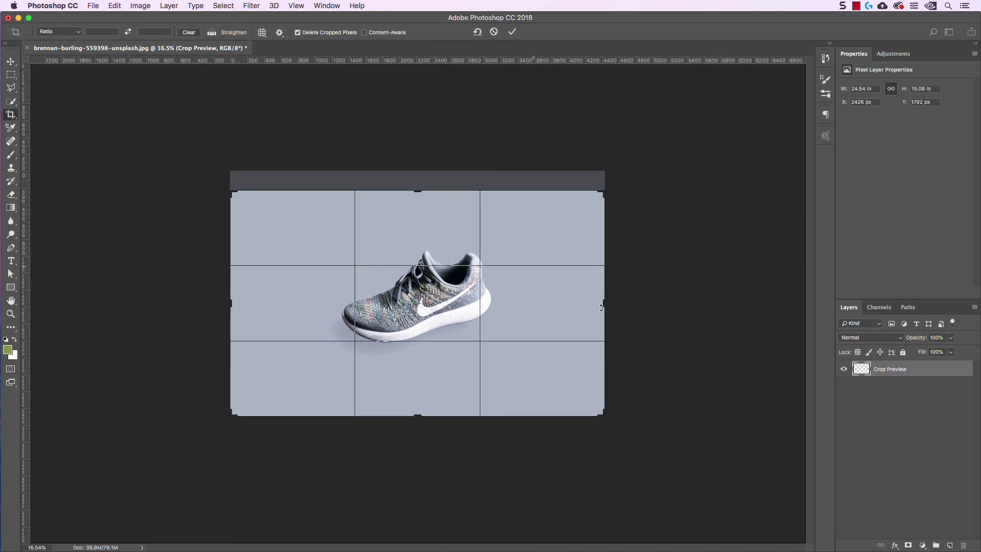
{"action": "left_click_drag", "start_coordinate": [607, 303], "coordinate": [532, 303]}
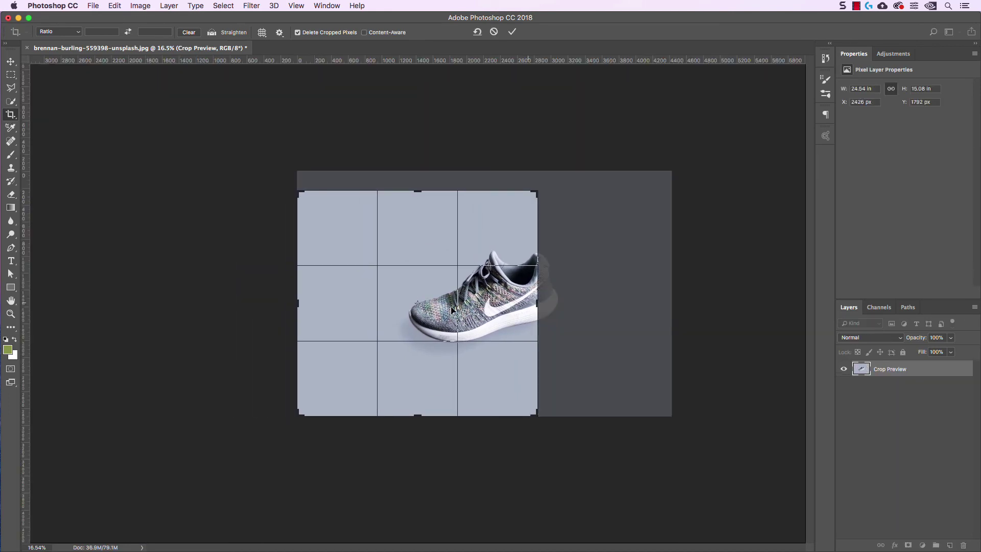
{"action": "left_click_drag", "start_coordinate": [301, 203], "coordinate": [322, 209]}
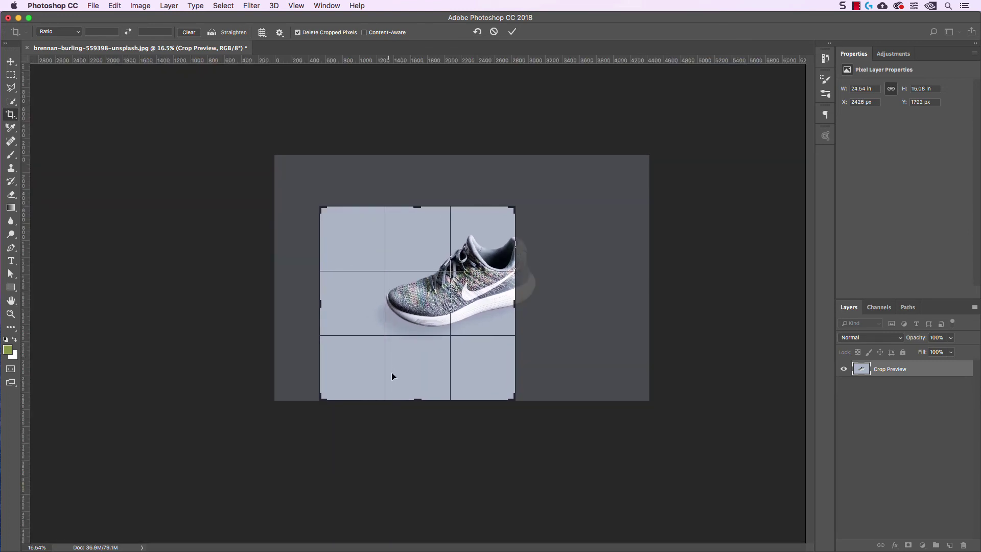
{"action": "left_click_drag", "start_coordinate": [417, 400], "coordinate": [418, 372]}
{"action": "left_click", "coordinate": [512, 32]}
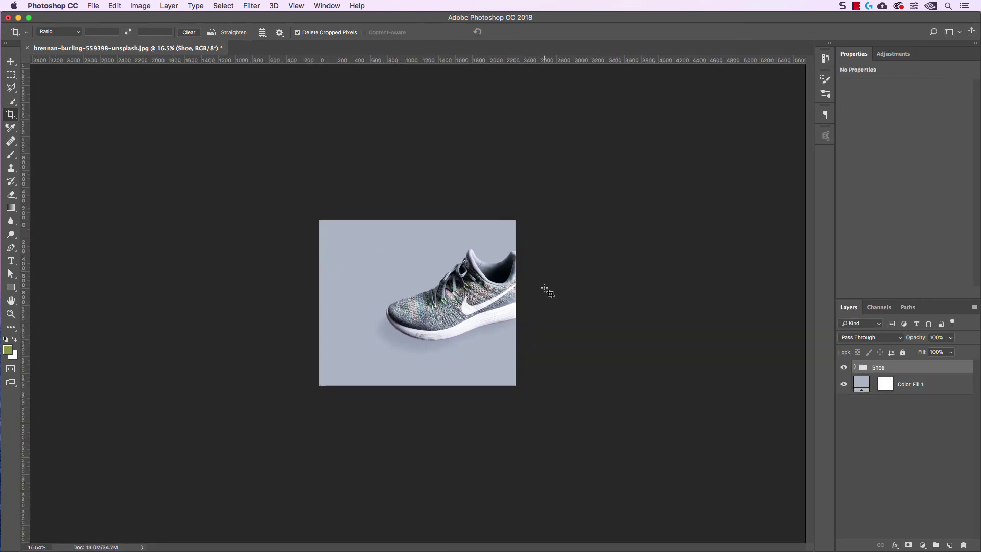
{"action": "key", "text": "super"}
{"action": "key", "text": "super+z"}
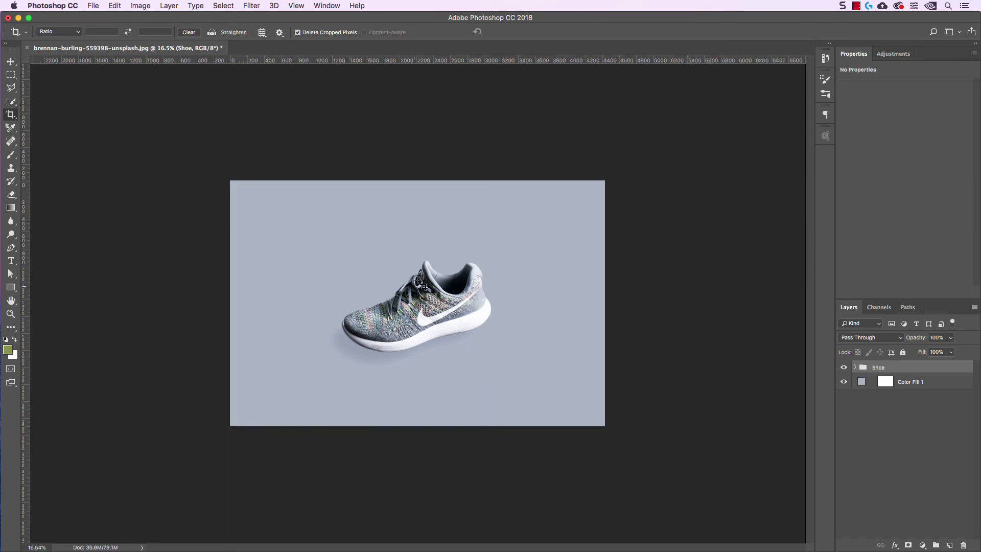
Draw a rectangle shape about 5370 × 2170 px directly above Color Fill 1, covering the lower part of the canvas behind the shoe.
{"action": "left_click", "coordinate": [914, 382]}
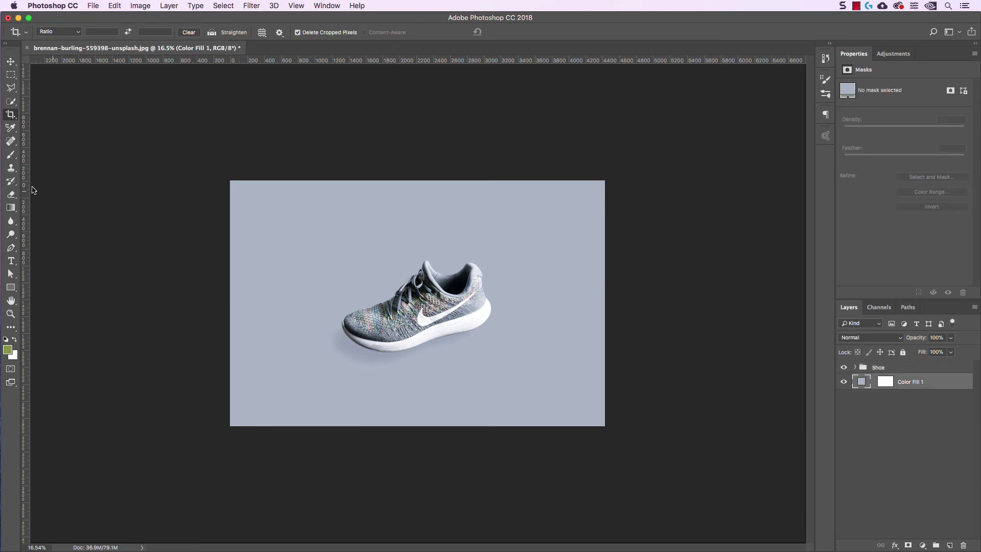
{"action": "left_click", "coordinate": [10, 288]}
{"action": "right_click", "coordinate": [11, 292]}
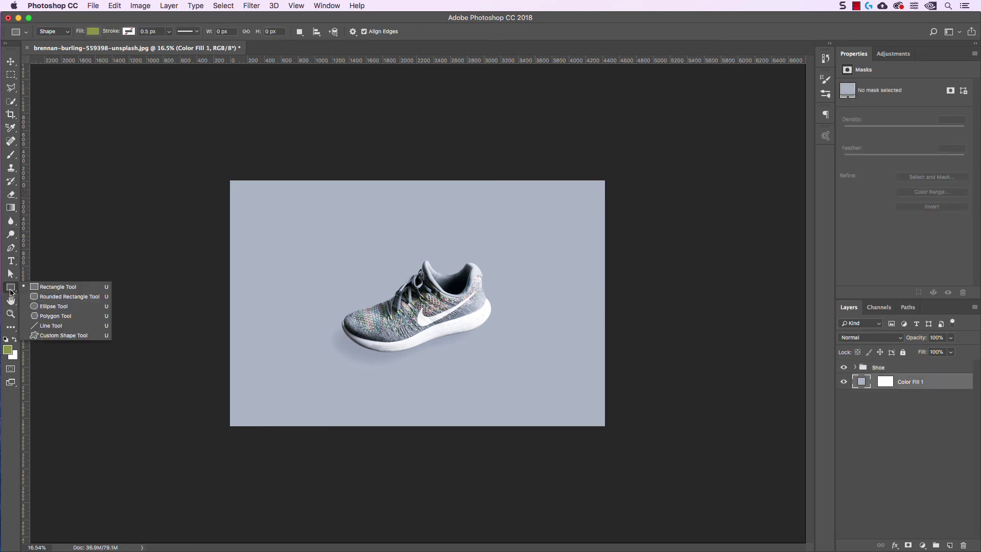
{"action": "left_click", "coordinate": [36, 289]}
{"action": "left_click_drag", "start_coordinate": [217, 274], "coordinate": [671, 459]}
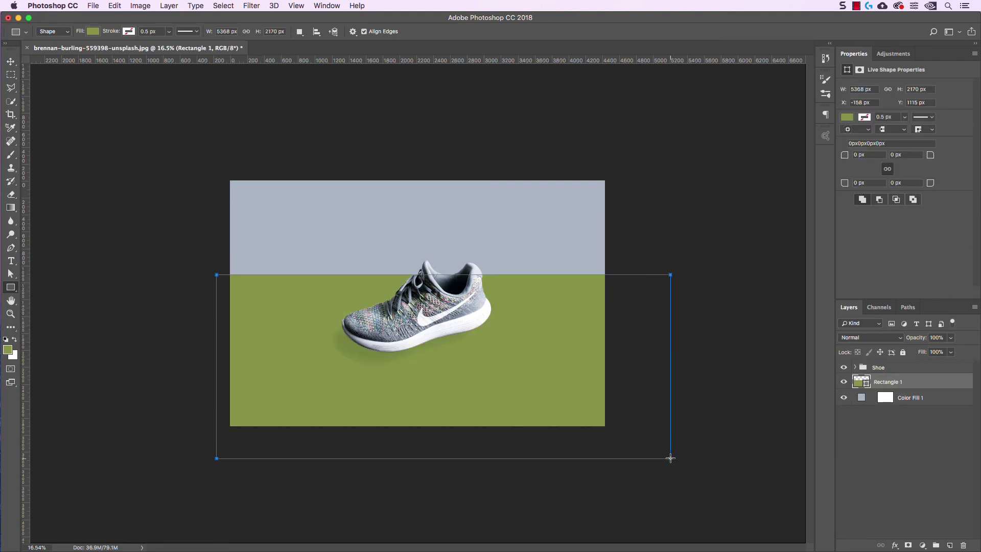
Set the fill of Rectangle 1 to the pale pink #d1c7cd by sampling colors from the sneaker's knit.
{"action": "double_click", "coordinate": [860, 382]}
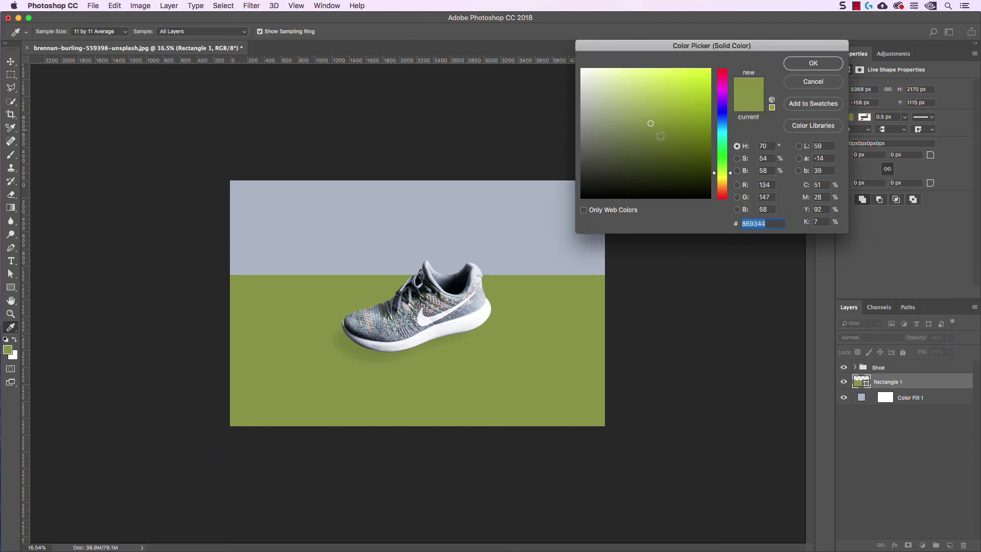
{"action": "scroll", "coordinate": [451, 302], "scroll_direction": "up", "scroll_amount": 10}
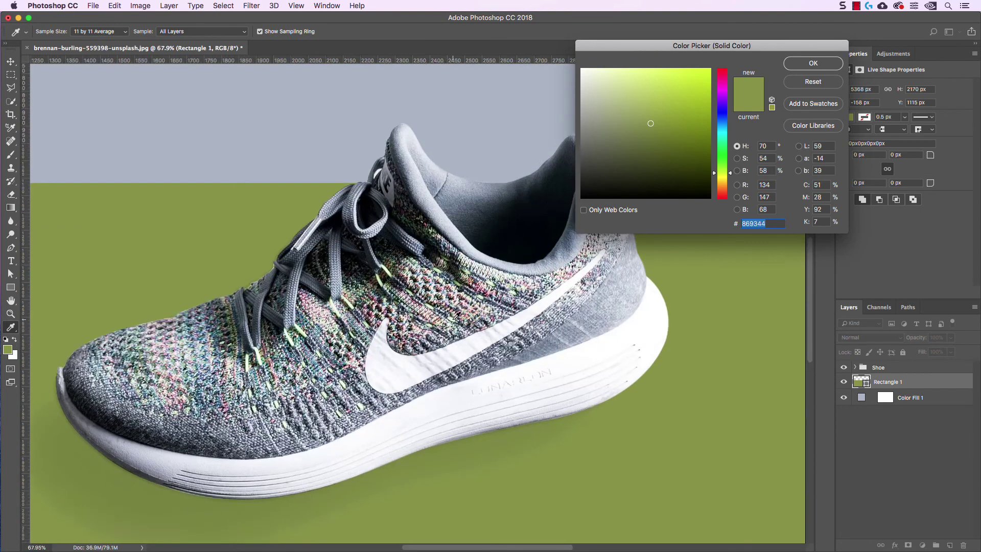
{"action": "left_click", "coordinate": [480, 301]}
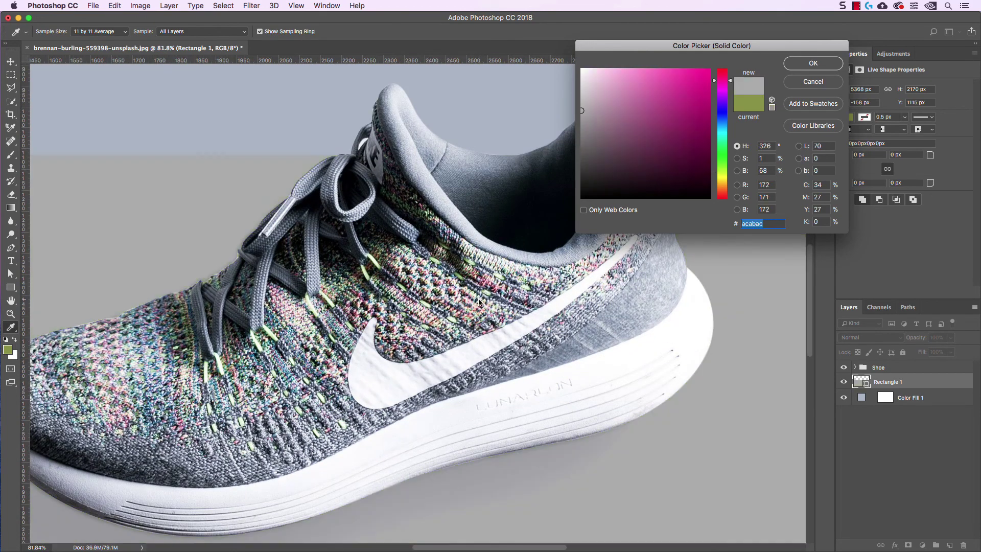
{"action": "left_click_drag", "start_coordinate": [474, 290], "coordinate": [530, 269]}
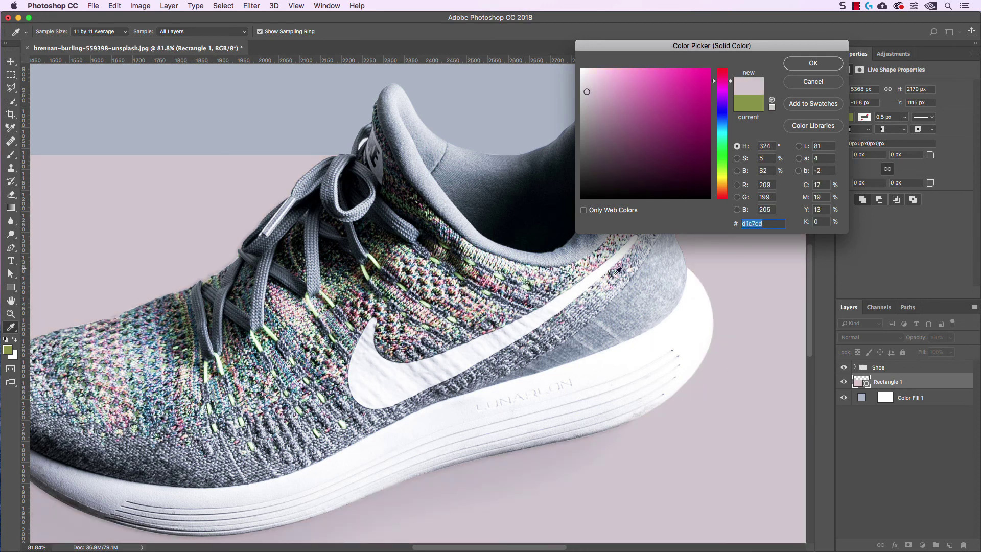
{"action": "left_click", "coordinate": [813, 64]}
Move Rectangle 1 down with the Move tool to a Y position of 1425 px.
{"action": "key", "text": "u"}
{"action": "scroll", "coordinate": [438, 301], "scroll_direction": "down", "scroll_amount": 5}
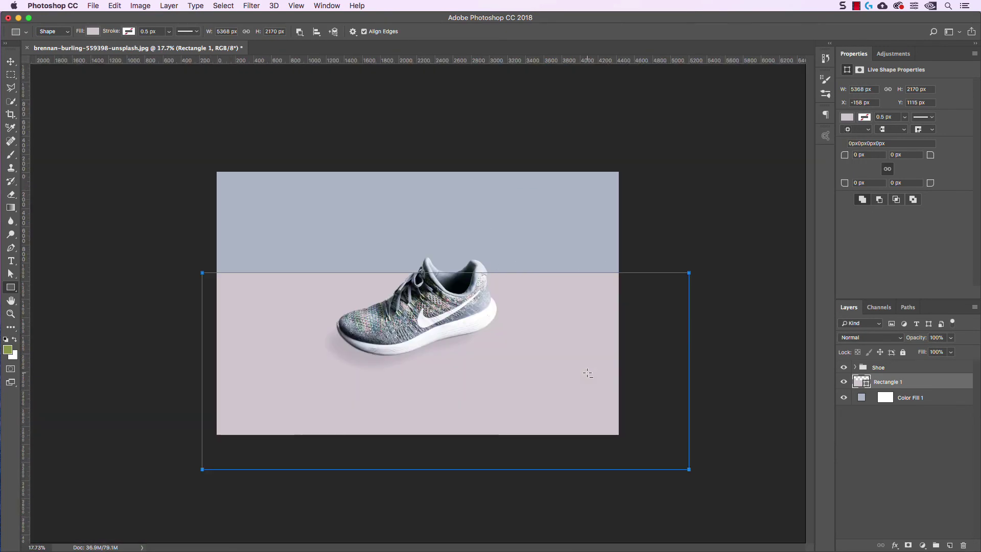
{"action": "key", "text": "v"}
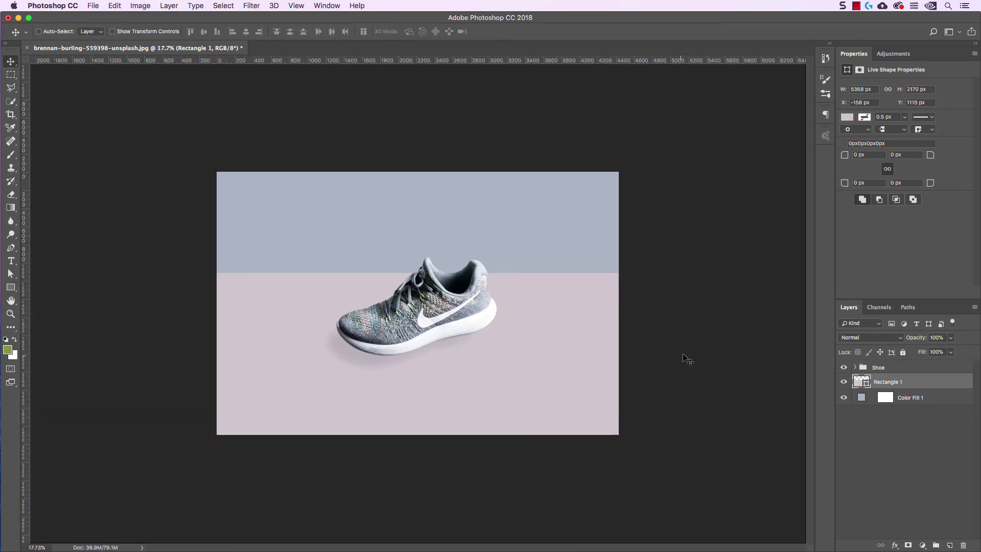
{"action": "scroll", "coordinate": [597, 347], "scroll_direction": "up", "scroll_amount": 2}
{"action": "left_click_drag", "start_coordinate": [596, 347], "coordinate": [592, 377]}
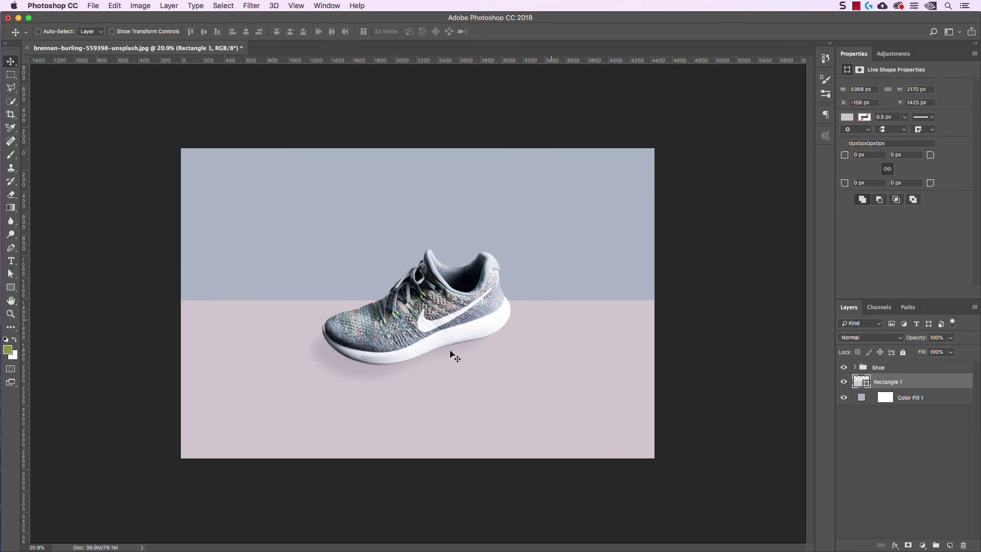
{"action": "scroll", "coordinate": [696, 390], "scroll_direction": "down", "scroll_amount": 1}
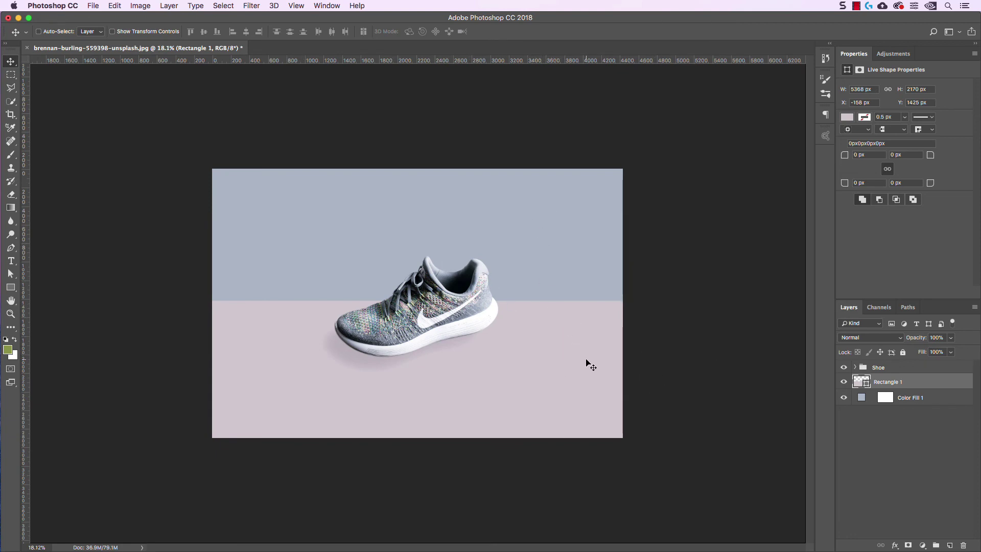
Free Transform Rectangle 1, enlarging it to about 117% × 136% and rotating it about 29° for a diagonal color split behind the shoe.
{"action": "key", "text": "super"}
{"action": "key", "text": "super+t"}
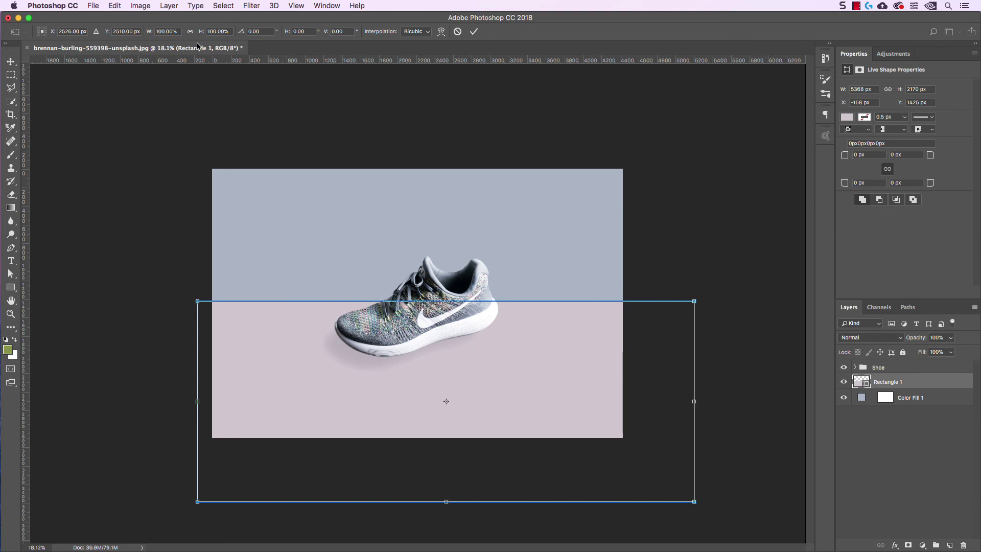
{"action": "left_click_drag", "start_coordinate": [705, 298], "coordinate": [749, 437]}
{"action": "left_click_drag", "start_coordinate": [225, 277], "coordinate": [144, 254]}
{"action": "left_click_drag", "start_coordinate": [361, 471], "coordinate": [317, 521]}
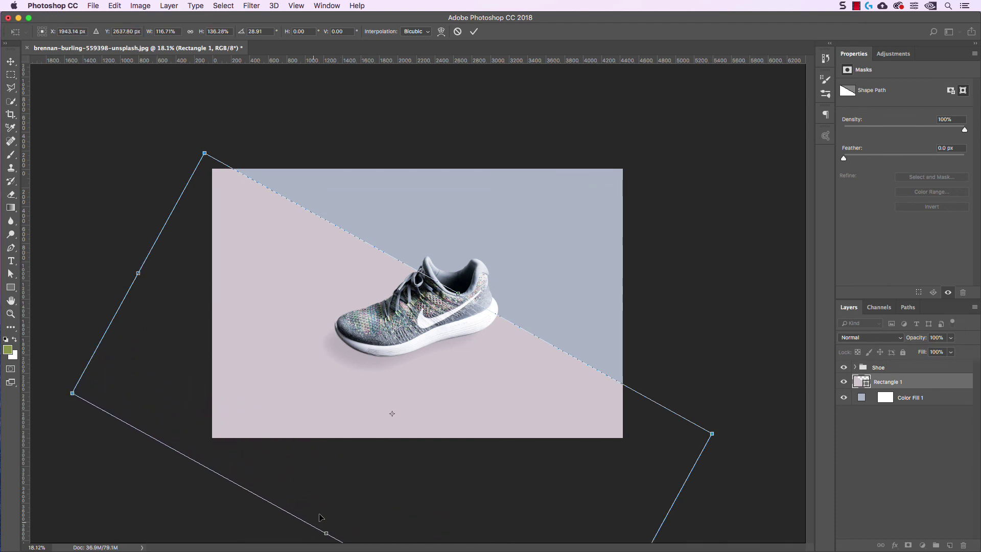
{"action": "left_click_drag", "start_coordinate": [473, 469], "coordinate": [462, 486]}
{"action": "left_click", "coordinate": [474, 33]}
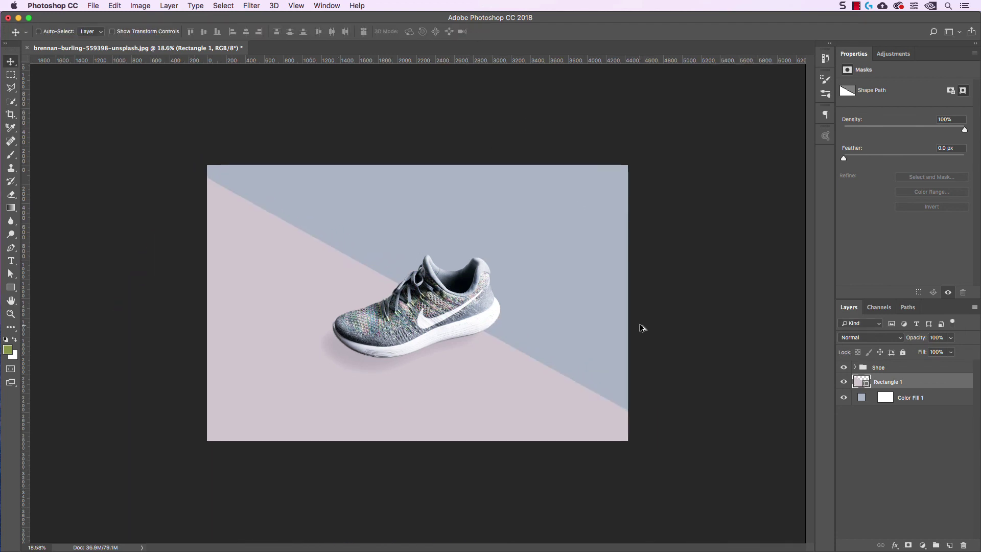
Compare the original photo with the finished composition through the history, and return to the latest Free Transform state.
{"action": "scroll", "coordinate": [642, 329], "scroll_direction": "up", "scroll_amount": 3}
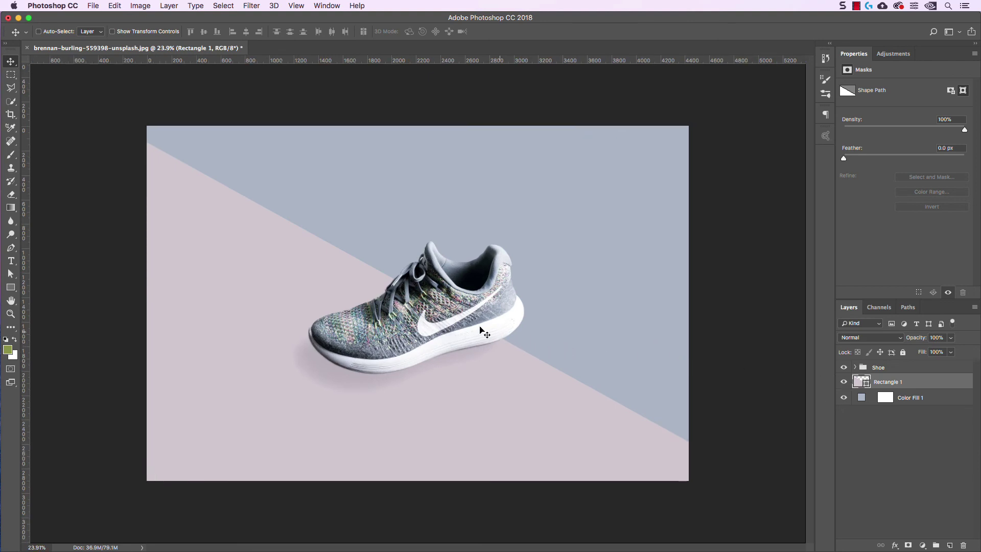
{"action": "left_click", "coordinate": [826, 59]}
{"action": "scroll", "coordinate": [769, 100], "scroll_direction": "up", "scroll_amount": 10}
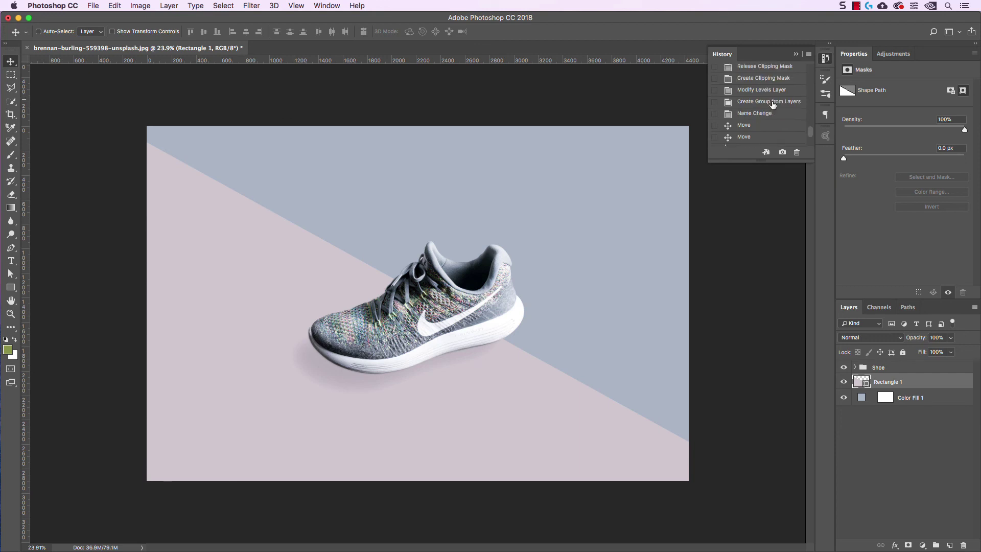
{"action": "scroll", "coordinate": [774, 107], "scroll_direction": "up", "scroll_amount": 3}
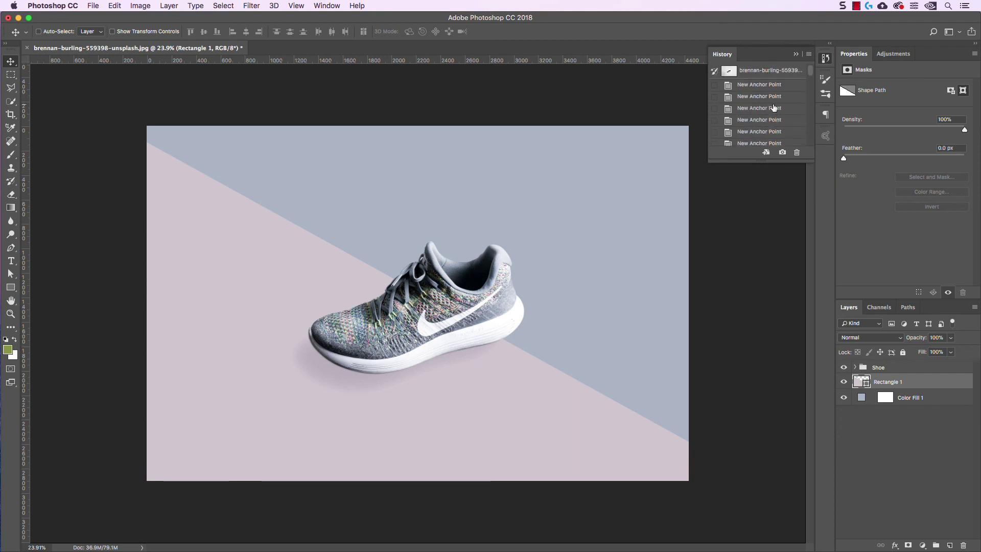
{"action": "left_click", "coordinate": [771, 70]}
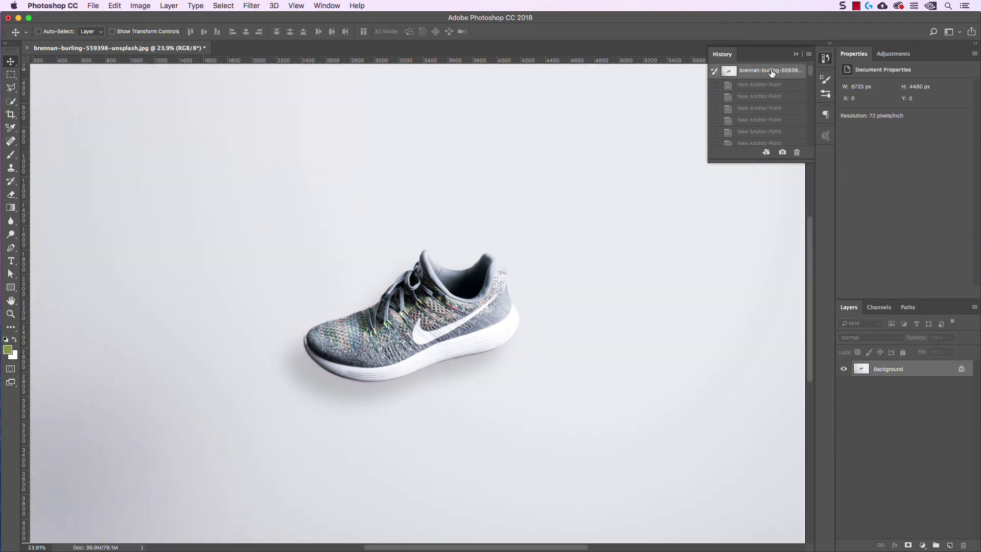
{"action": "scroll", "coordinate": [785, 125], "scroll_direction": "down", "scroll_amount": 10}
{"action": "left_click", "coordinate": [779, 131]}
{"action": "key", "text": "super"}
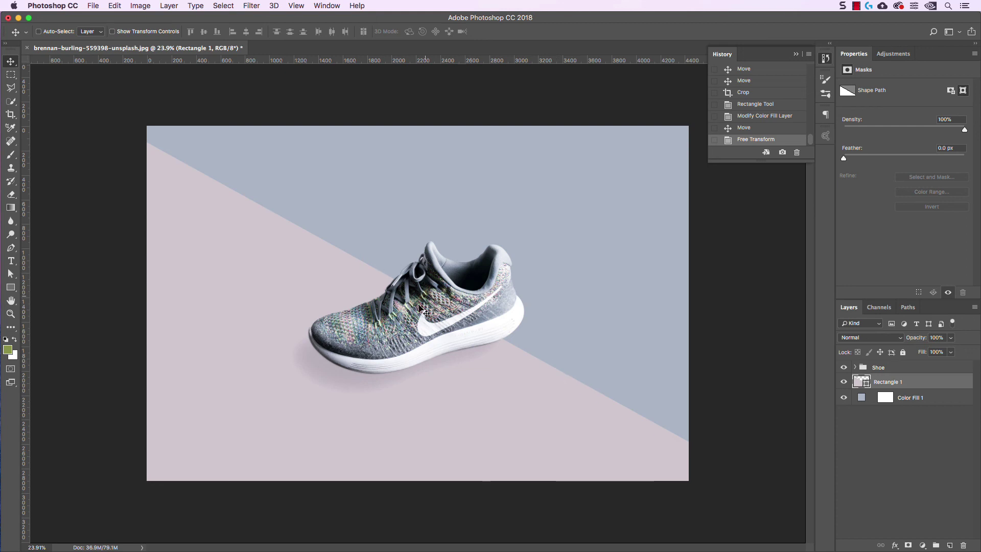
{"action": "left_click", "coordinate": [796, 54]}
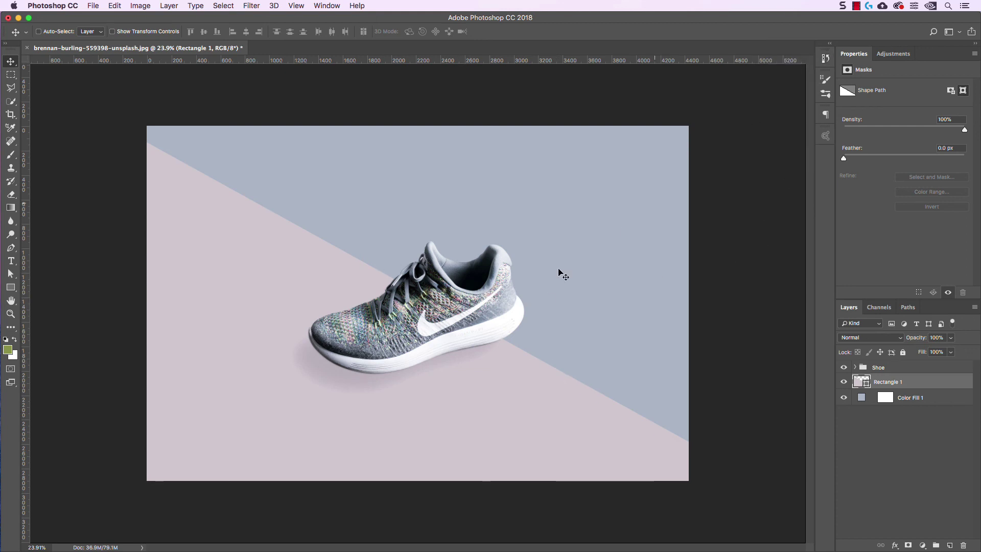